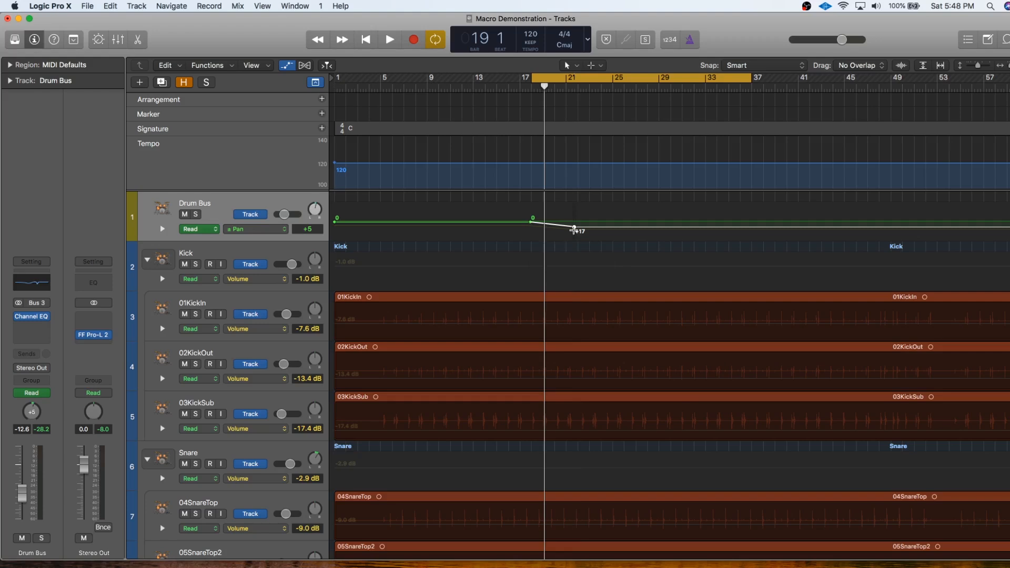
# Undo the pan automation points on the Drum Bus track.
pyautogui.press('super+z')
pyautogui.press('super+z')
pyautogui.press('super+z')
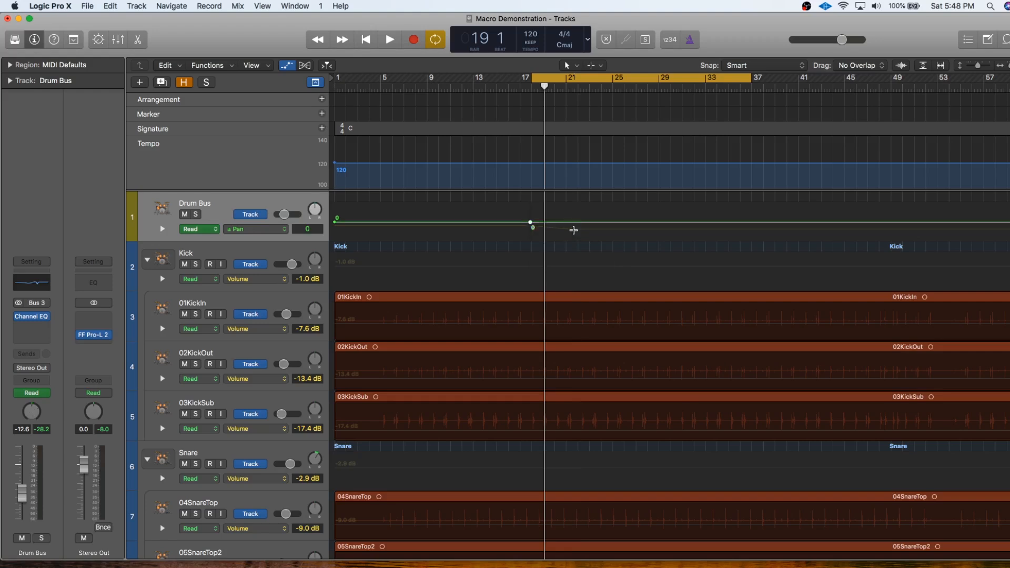
pyautogui.press('super+z')
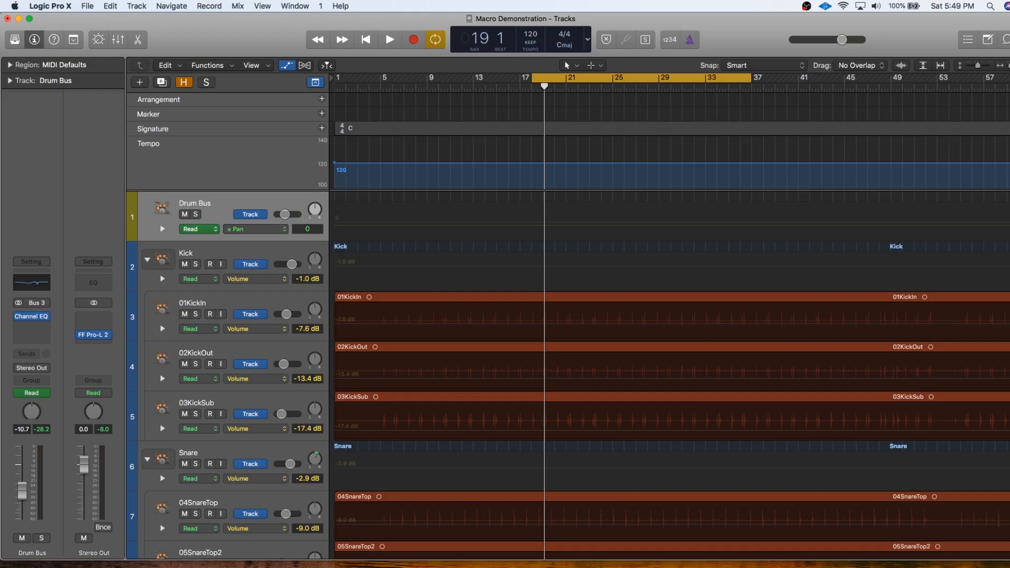
# Show the Smart Controls for the Drum Bus track.
pyautogui.moveTo(441, 567)
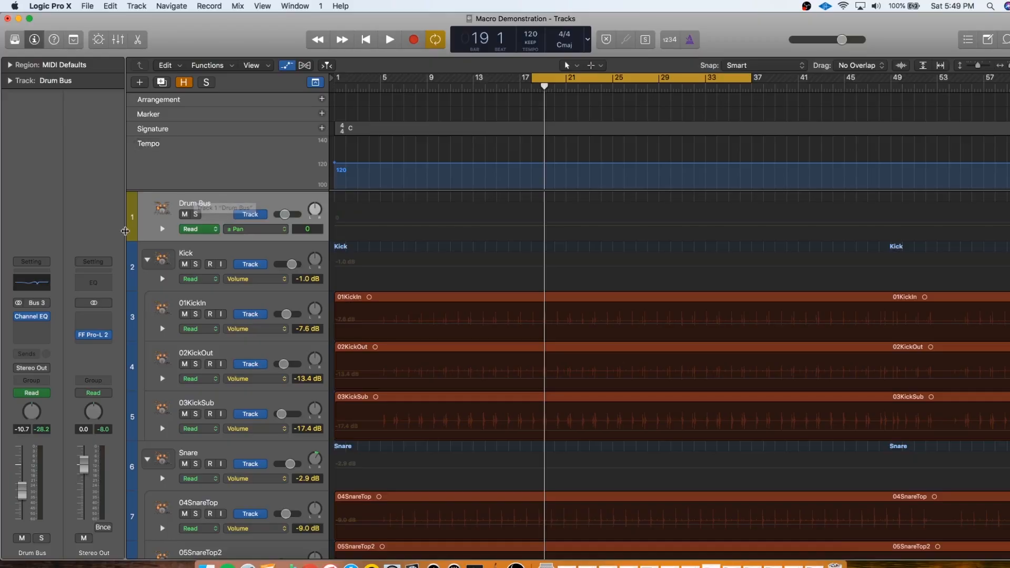
pyautogui.click(99, 40)
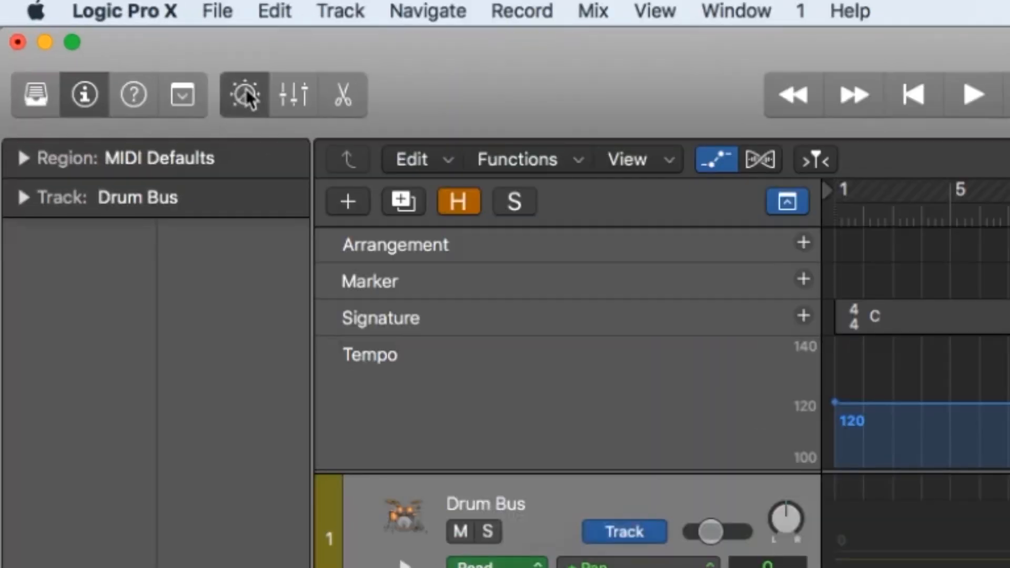
pyautogui.click(246, 96)
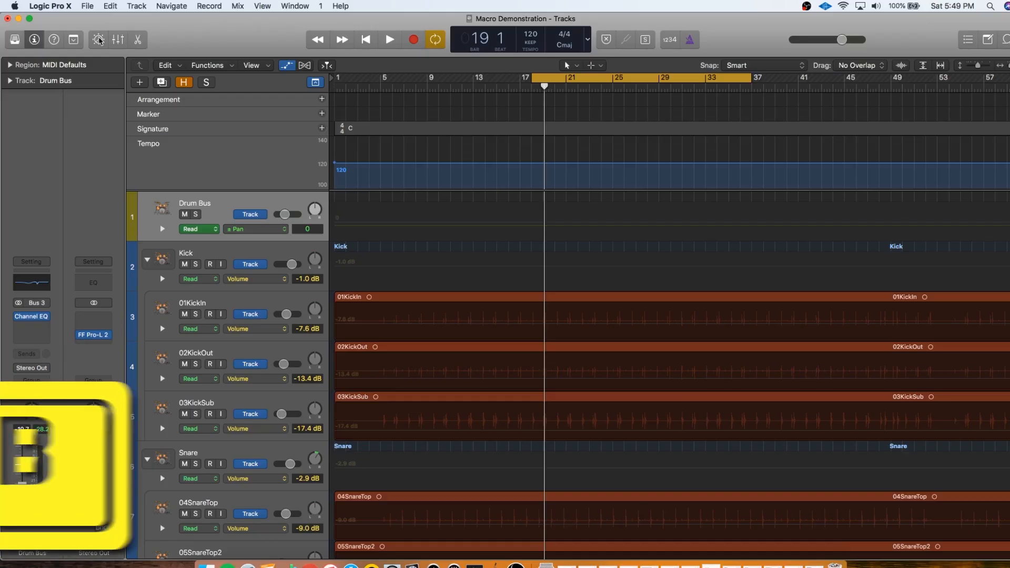
pyautogui.click(246, 96)
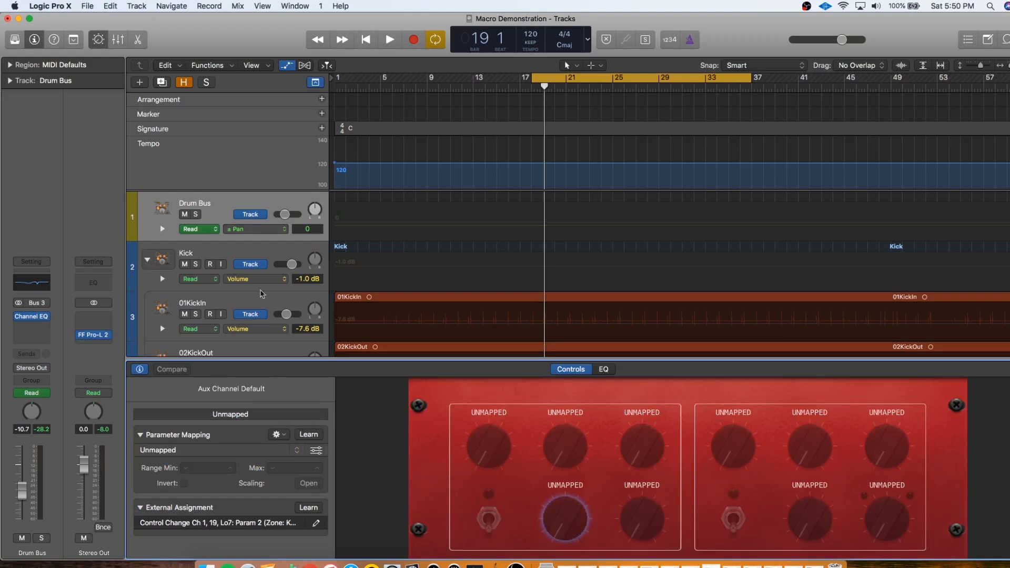
# Insert a Gain plug-in after the Channel EQ on the Drum Bus channel and move its window over the tracks area.
pyautogui.click(33, 325)
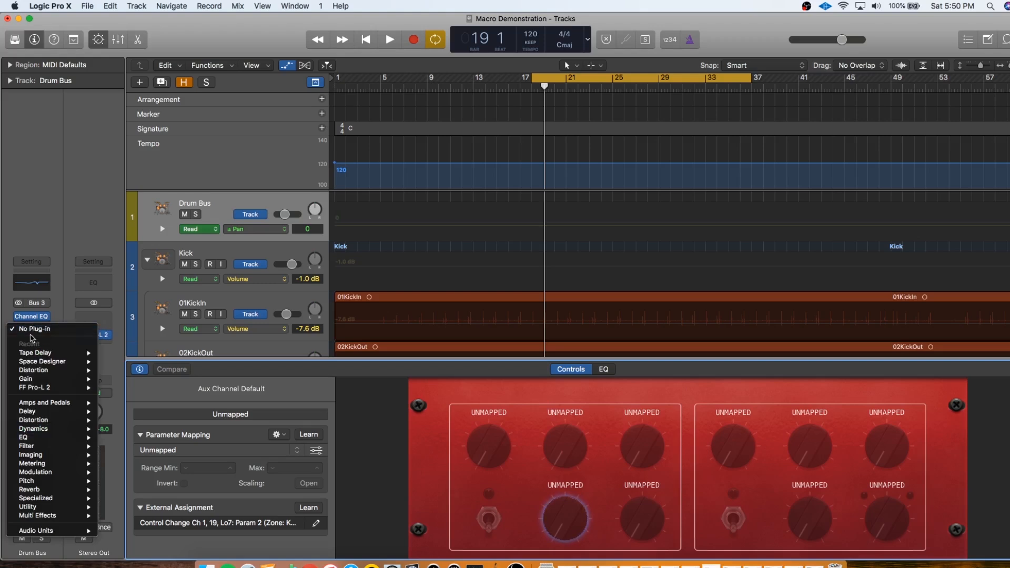
pyautogui.click(28, 319)
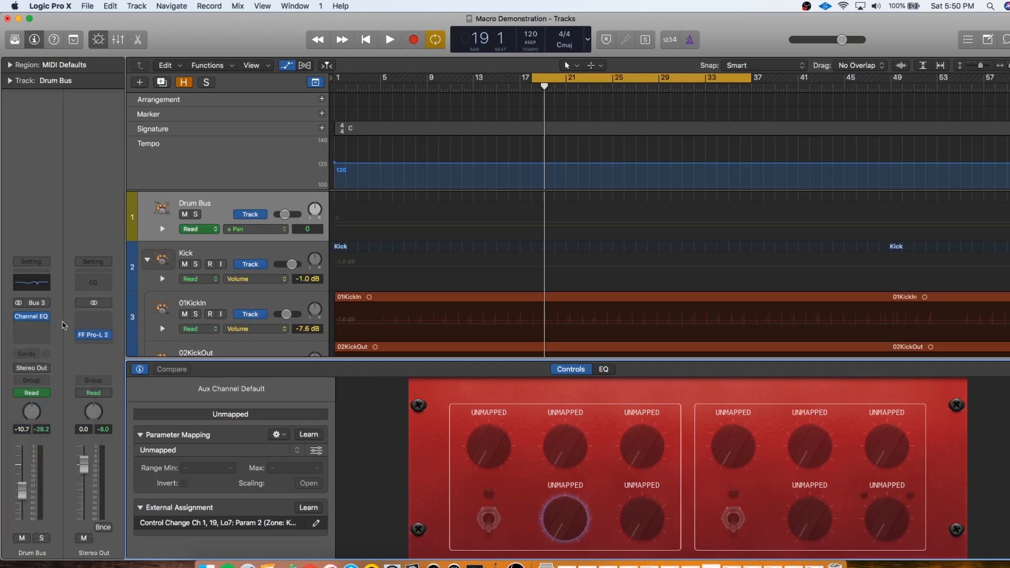
pyautogui.click(31, 326)
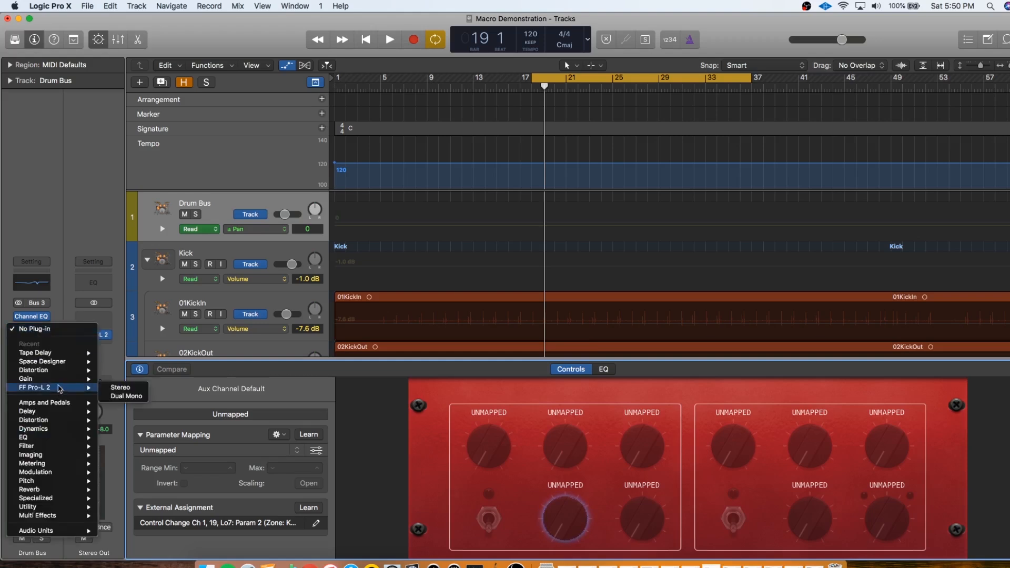
pyautogui.click(57, 379)
pyautogui.moveTo(82, 36); pyautogui.dragTo(332, 130)
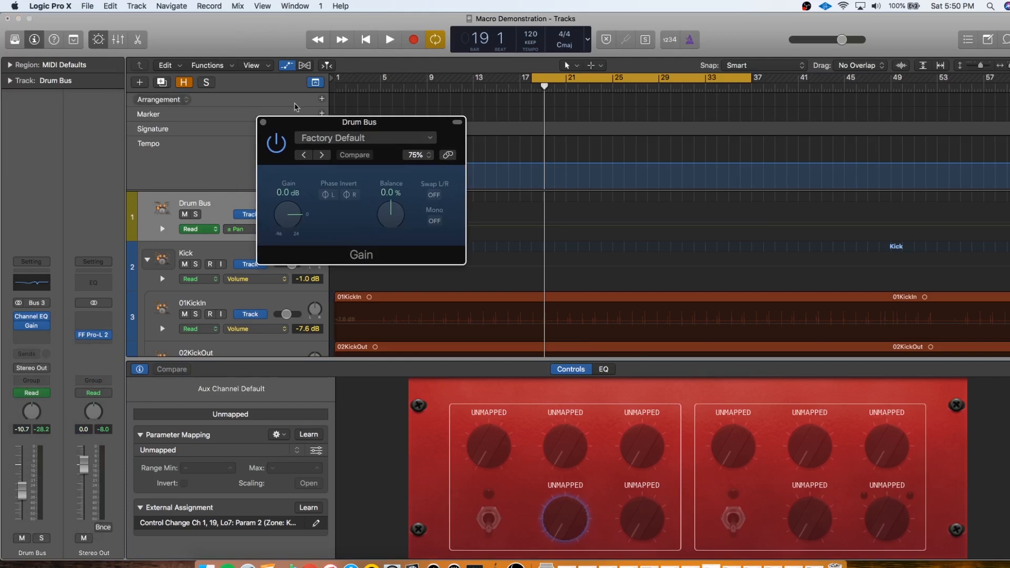
pyautogui.moveTo(270, 124); pyautogui.dragTo(374, 149)
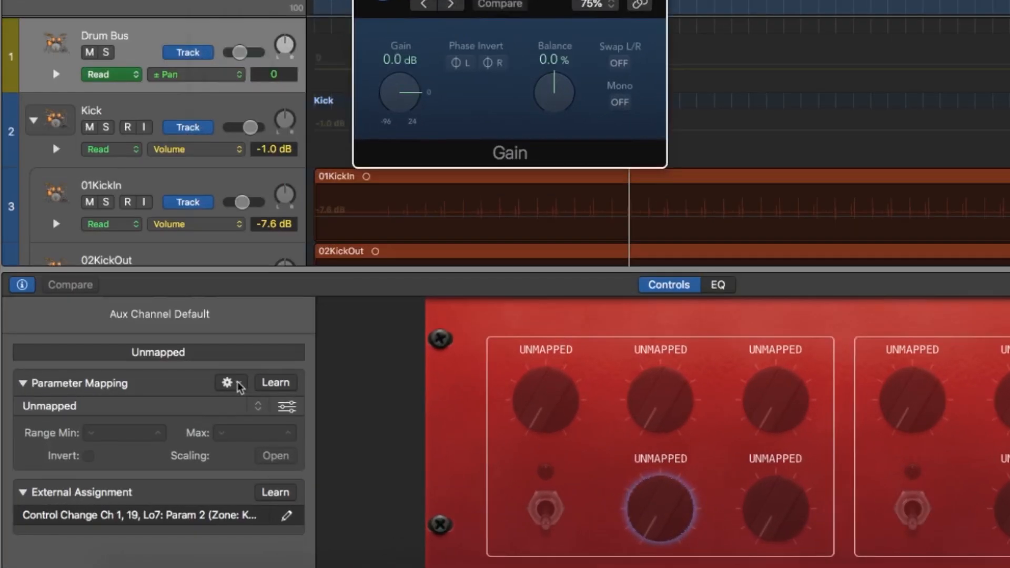
# Delete all patch mappings from the Drum Bus Smart Controls and select the first knob of the upper row.
pyautogui.click(238, 387)
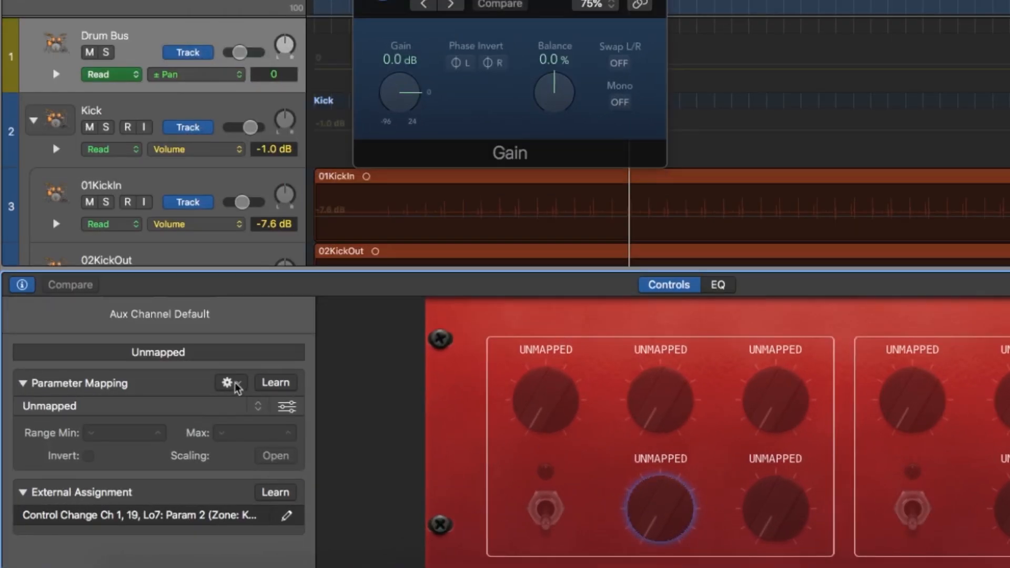
pyautogui.click(238, 387)
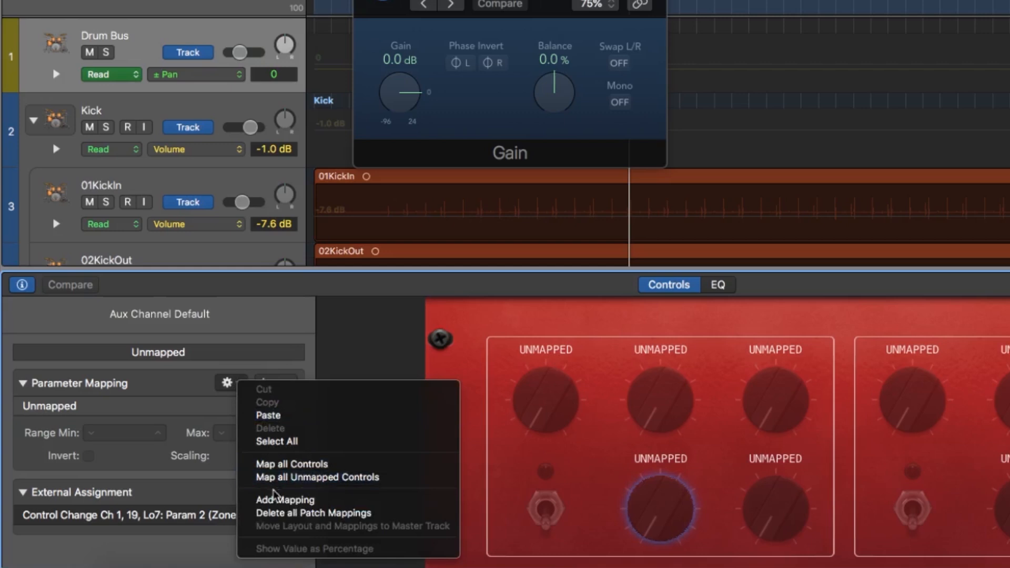
pyautogui.click(282, 513)
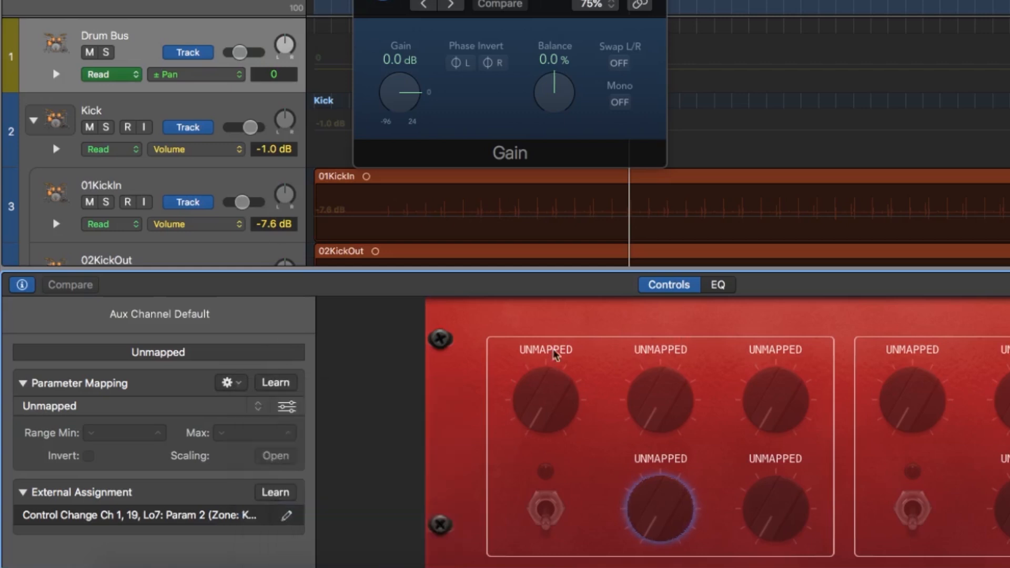
pyautogui.click(569, 404)
pyautogui.click(658, 402)
pyautogui.click(768, 400)
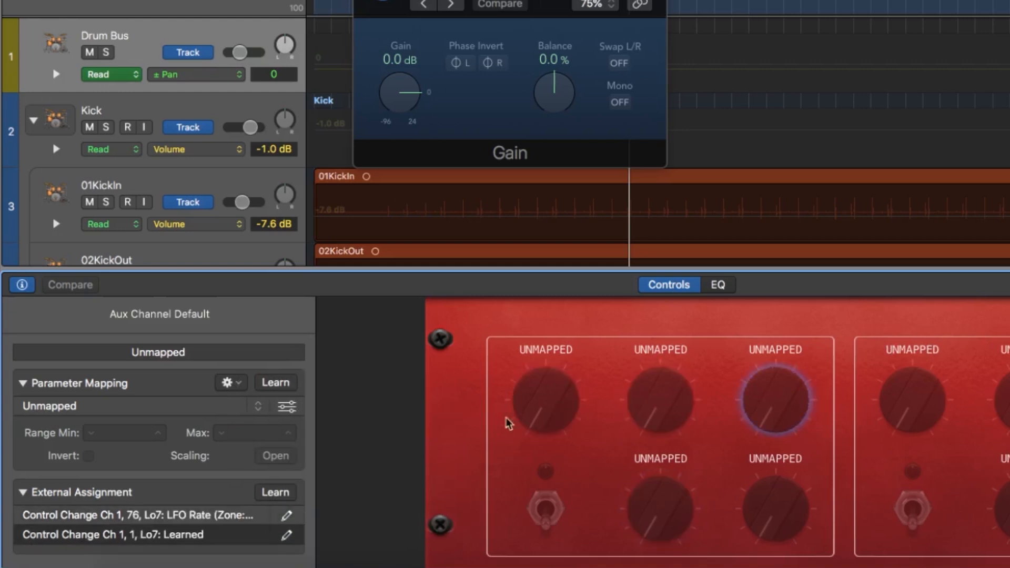
pyautogui.click(528, 403)
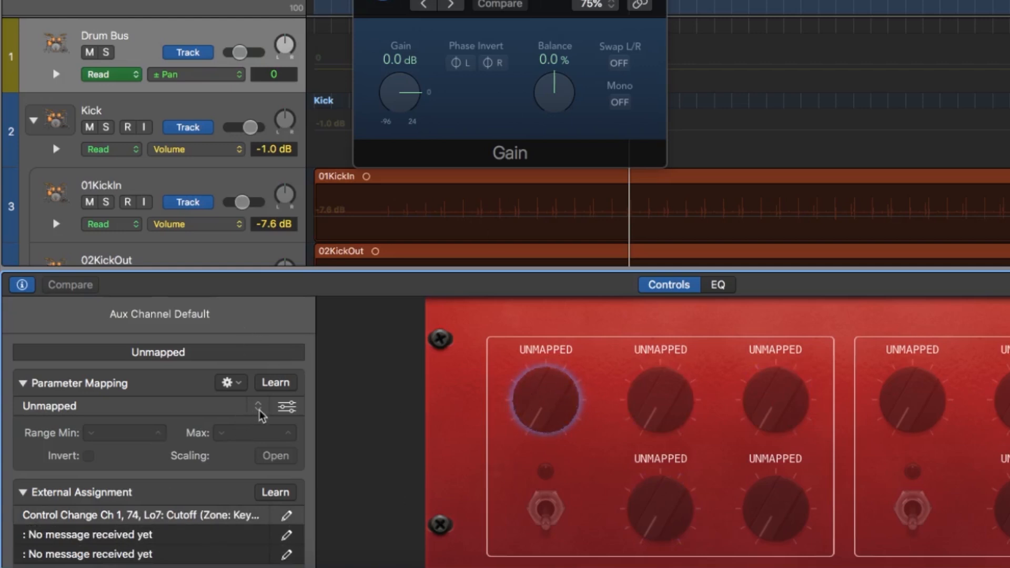
# Map the first knob to the Gain parameter of the Gain plug-in by choosing it from the available parameters.
pyautogui.click(52, 406)
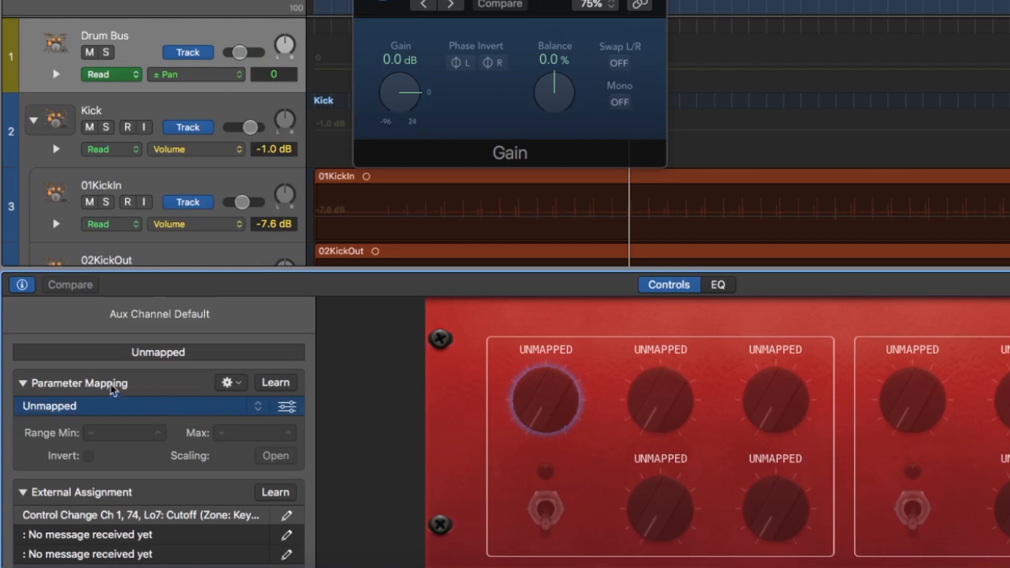
pyautogui.click(259, 406)
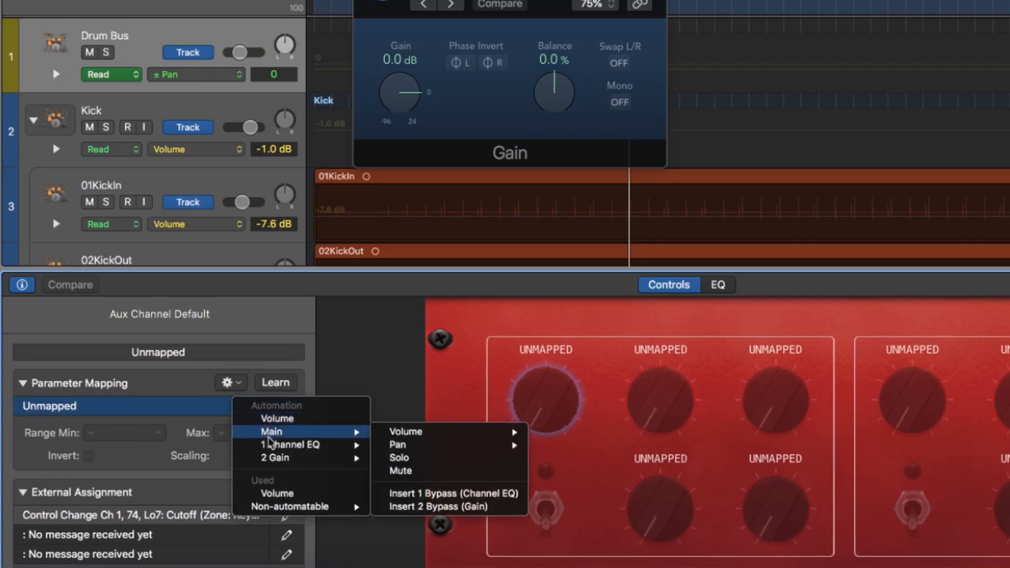
pyautogui.click(223, 426)
pyautogui.click(259, 409)
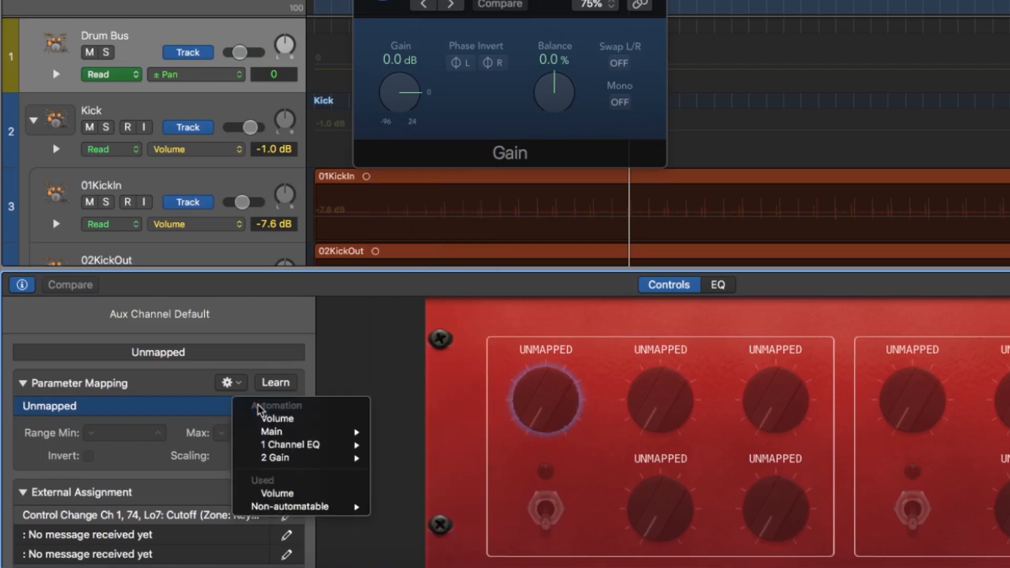
pyautogui.moveTo(267, 458)
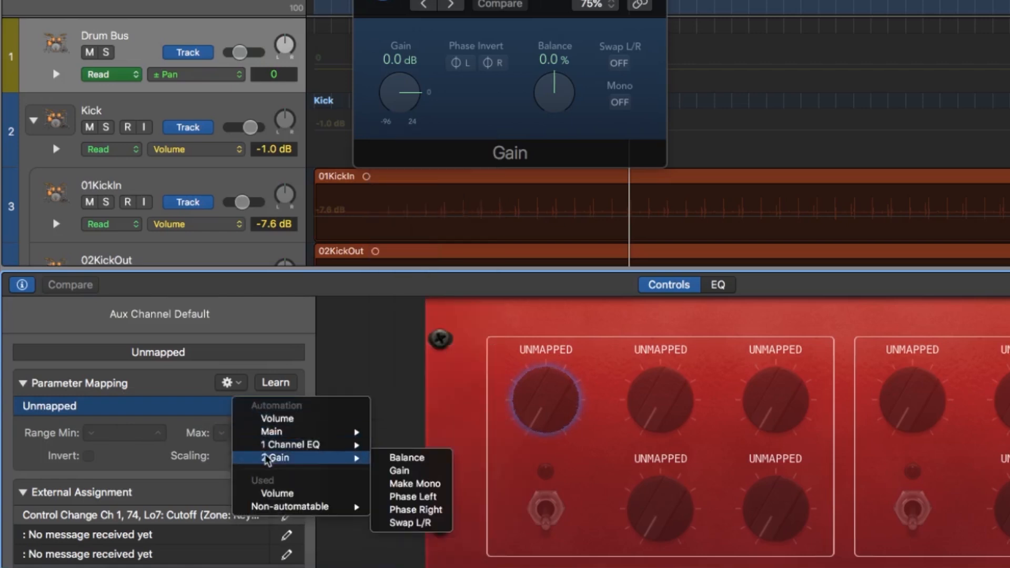
pyautogui.click(393, 471)
# Delete all patch mappings again to clear the first knob's Gain assignment.
pyautogui.click(260, 410)
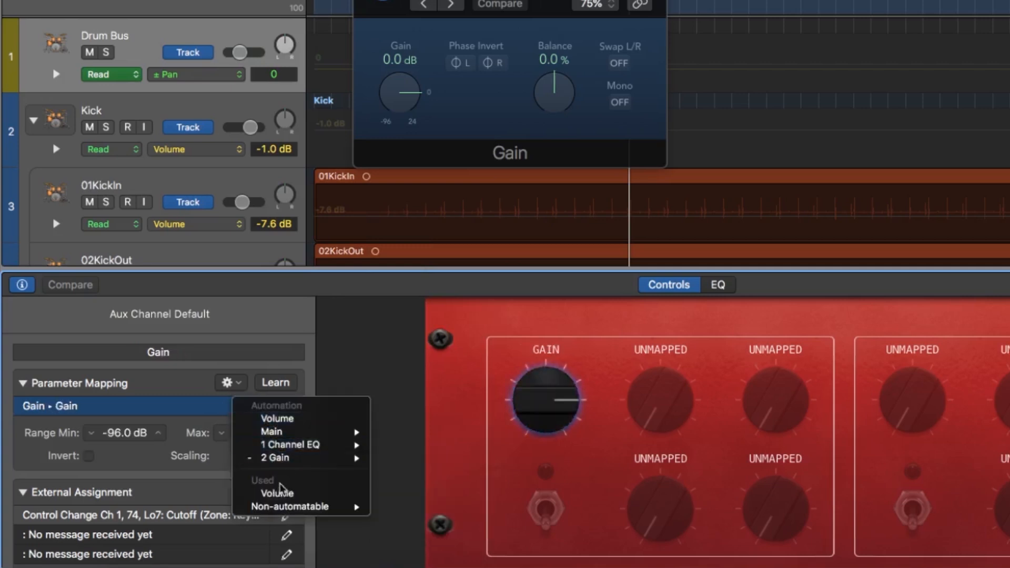
pyautogui.click(227, 387)
pyautogui.click(231, 382)
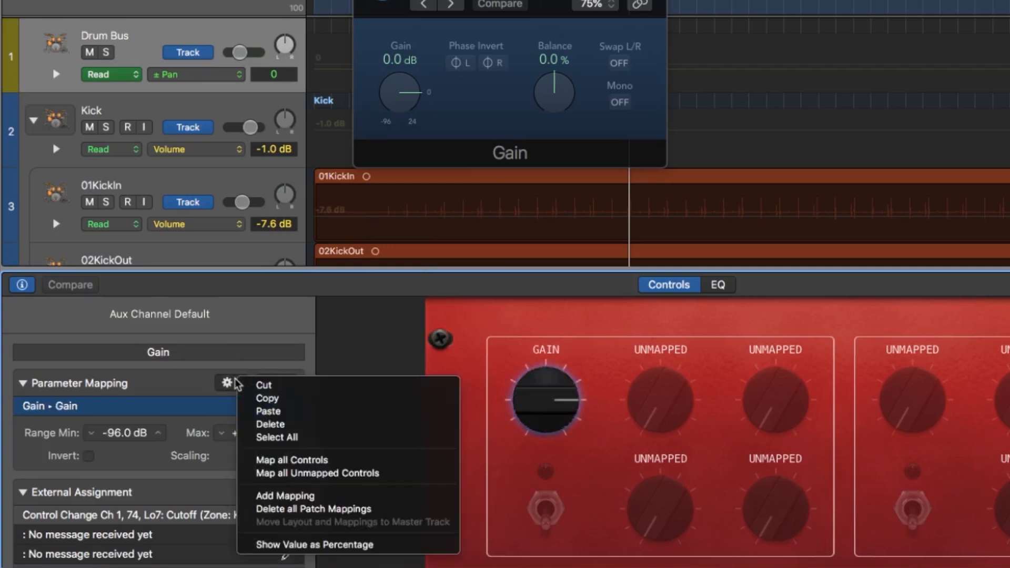
pyautogui.click(276, 508)
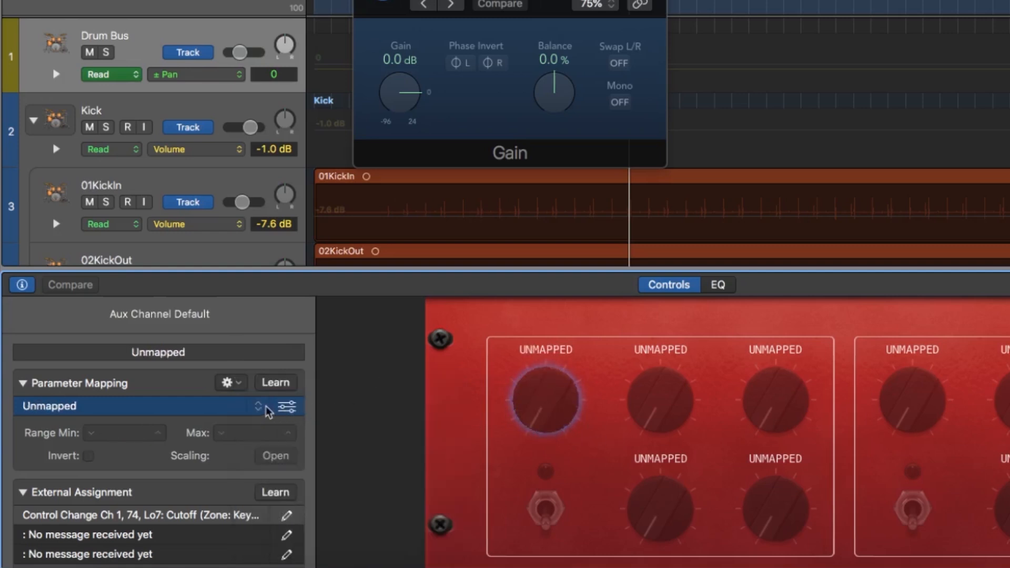
# Learn the Gain plug-in's Gain parameter onto the first knob, trying its Balance parameter before returning to Gain.
pyautogui.click(277, 388)
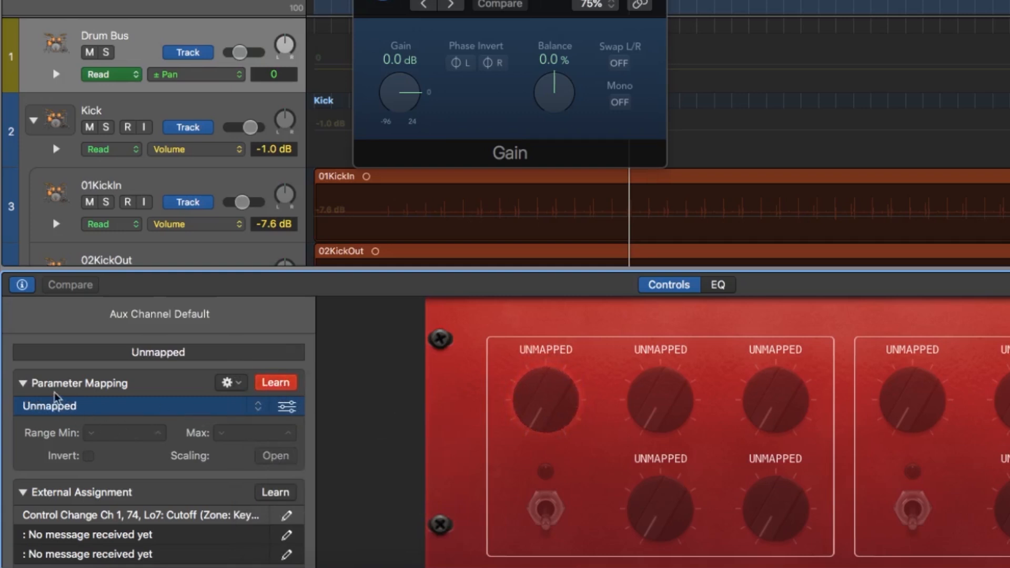
pyautogui.click(402, 91)
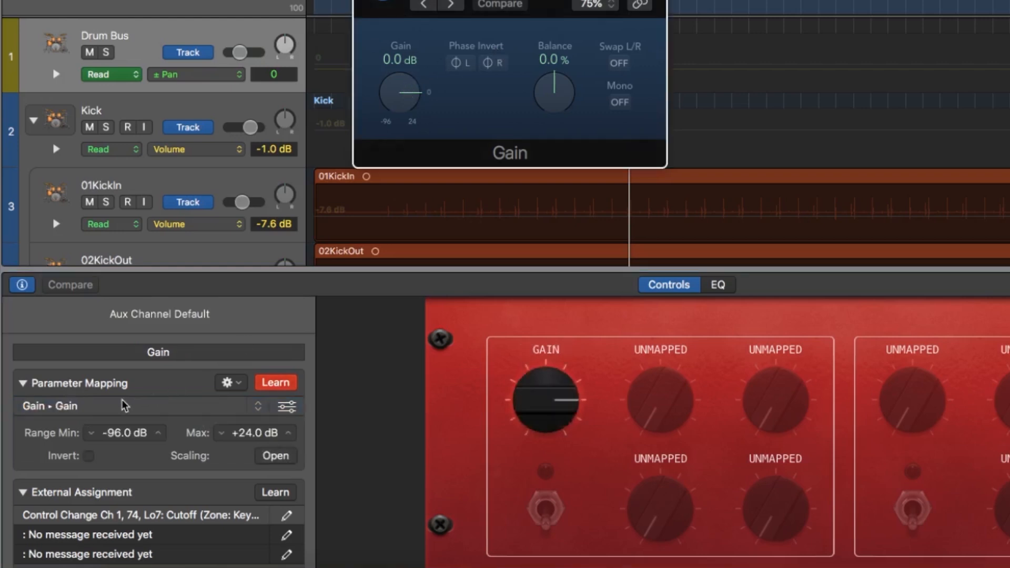
pyautogui.click(33, 414)
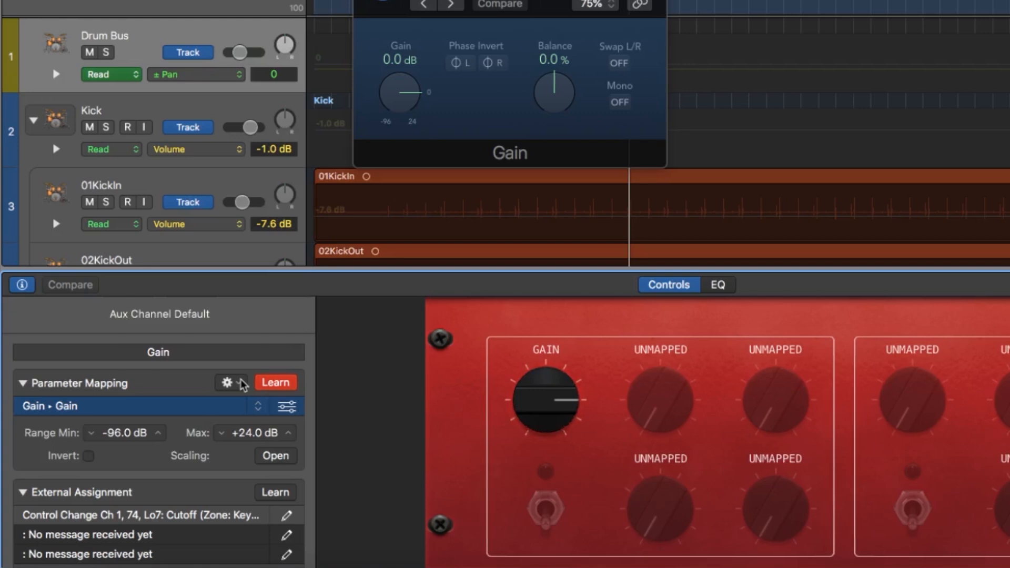
pyautogui.click(559, 104)
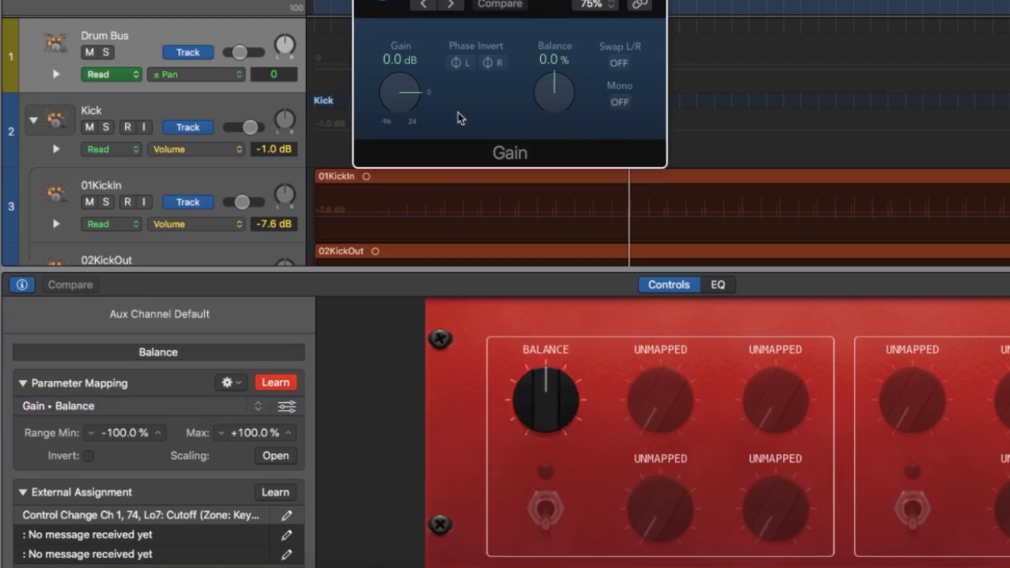
pyautogui.click(402, 103)
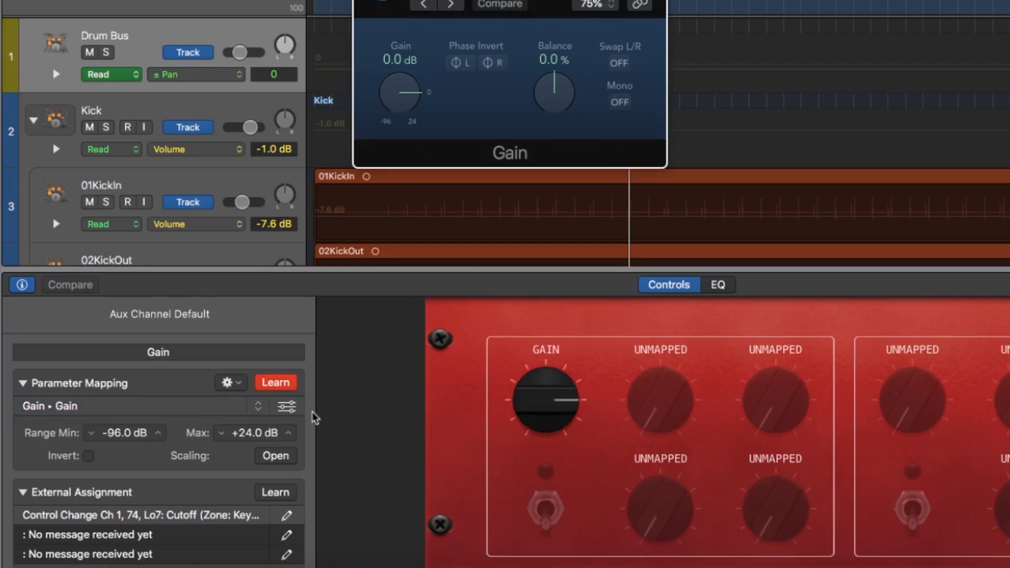
# Add a second mapping to the first knob, learn the plug-in's Balance parameter for it, and turn the knob slightly.
pyautogui.click(239, 387)
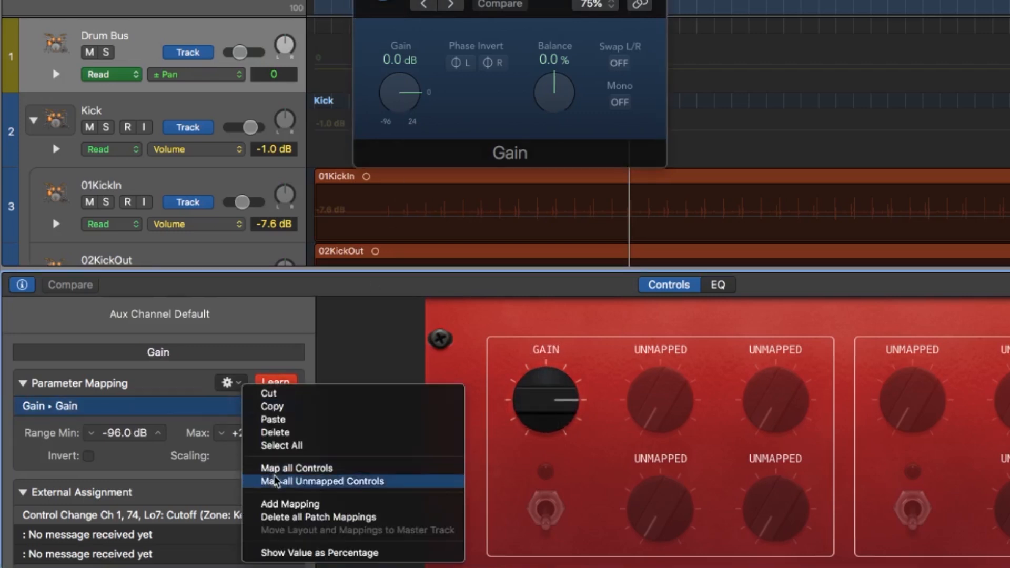
pyautogui.click(266, 504)
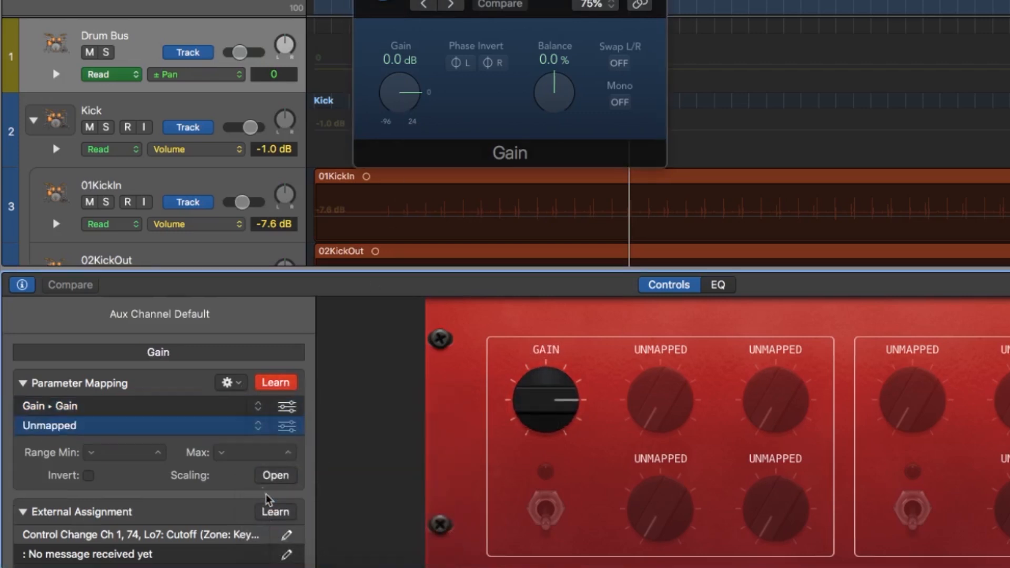
pyautogui.click(232, 383)
pyautogui.click(198, 345)
pyautogui.click(556, 79)
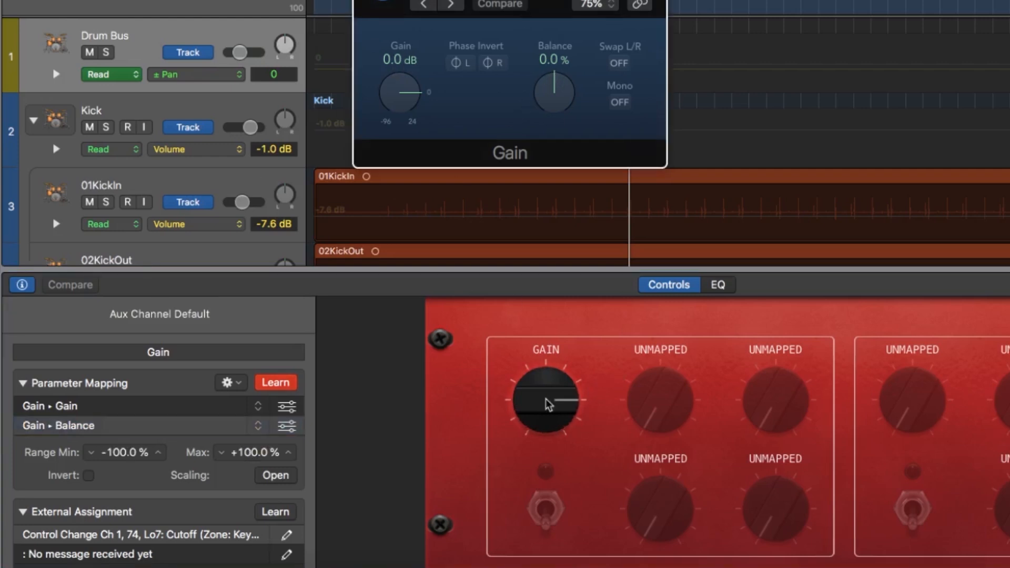
pyautogui.moveTo(548, 404)
pyautogui.mouseDown()
pyautogui.moveTo(547, 478)
pyautogui.moveTo(550, 382)
pyautogui.moveTo(550, 407)
pyautogui.mouseUp()
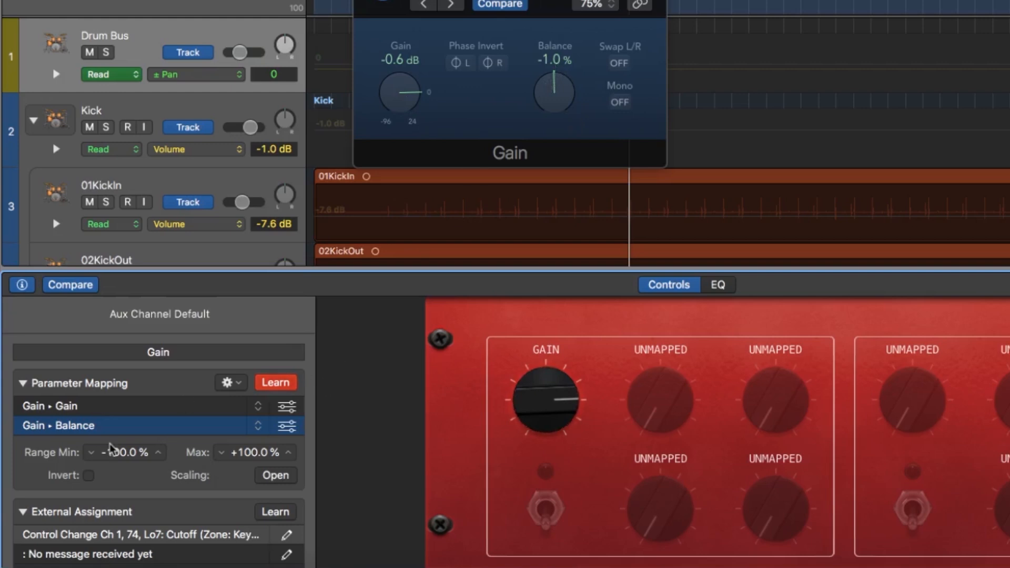
# Invert the knob's Gain mapping and turn the knob to about -15.7 dB gain and -94% balance.
pyautogui.click(90, 407)
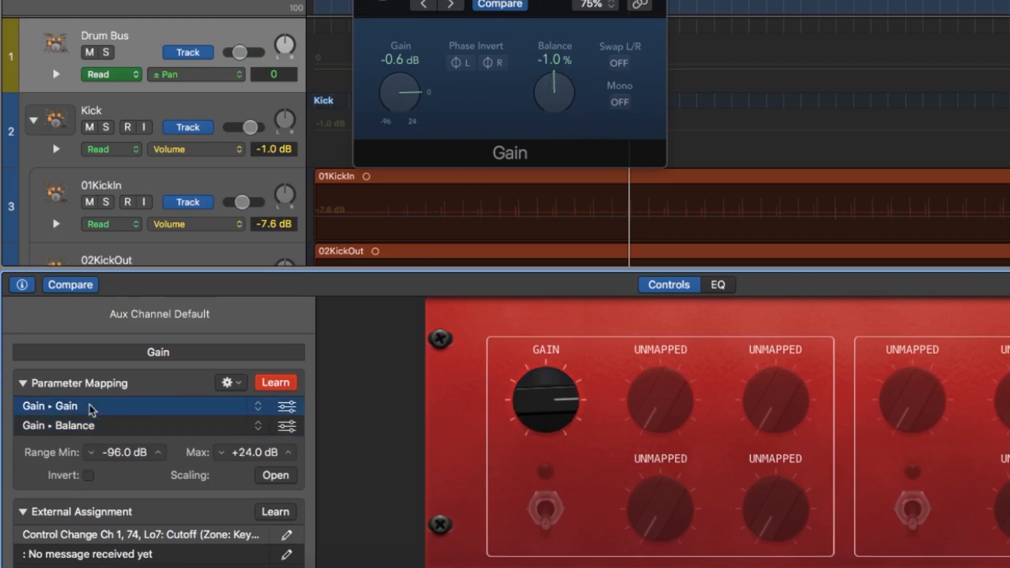
pyautogui.click(88, 475)
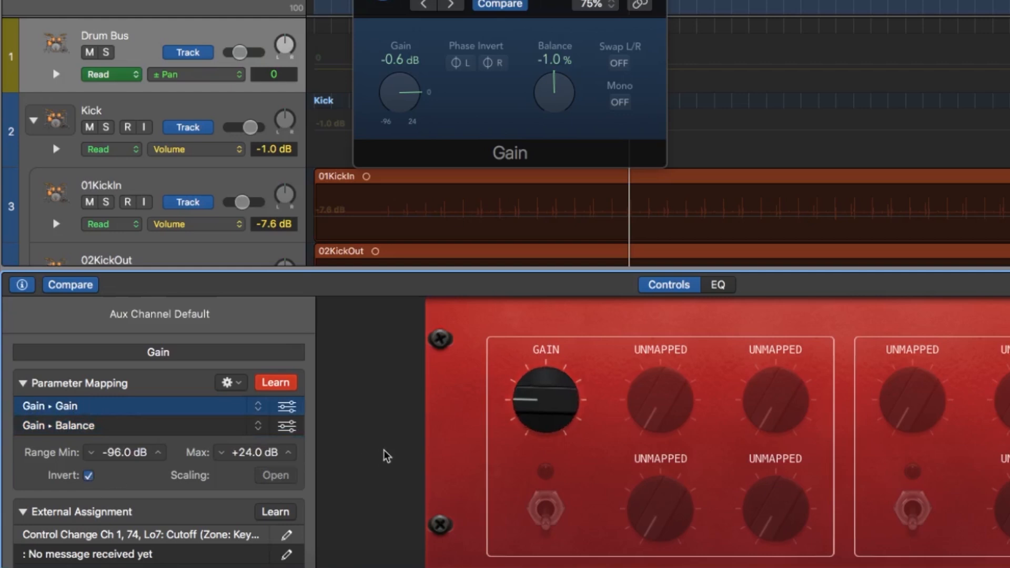
pyautogui.moveTo(547, 392); pyautogui.dragTo(525, 383)
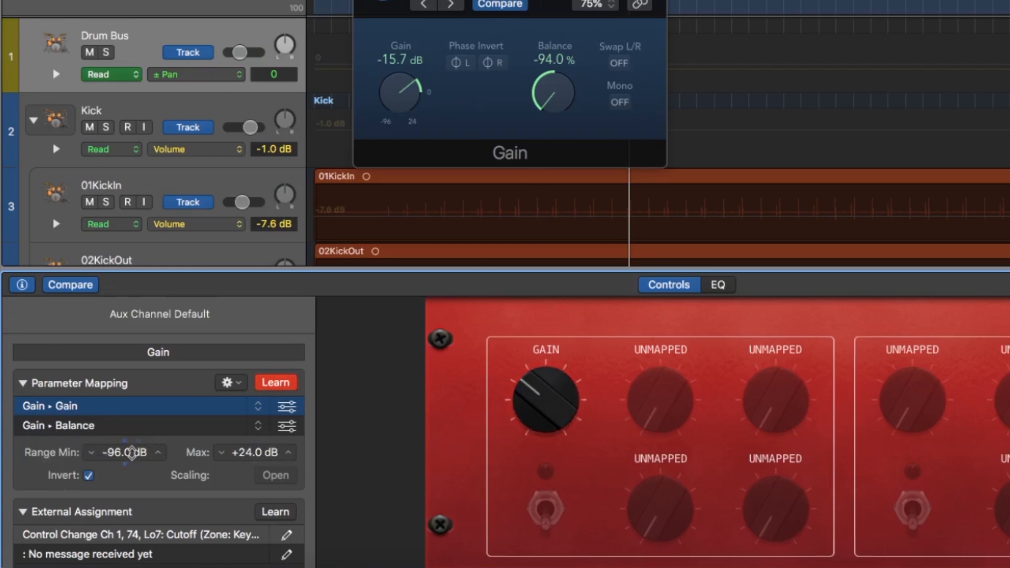
# Set the range minimum of the first knob's Gain mapping to -12.6 dB.
pyautogui.moveTo(132, 456)
pyautogui.mouseDown()
pyautogui.moveTo(131, 442)
pyautogui.moveTo(115, 450)
pyautogui.mouseUp()
pyautogui.doubleClick(115, 451)
pyautogui.click(115, 452)
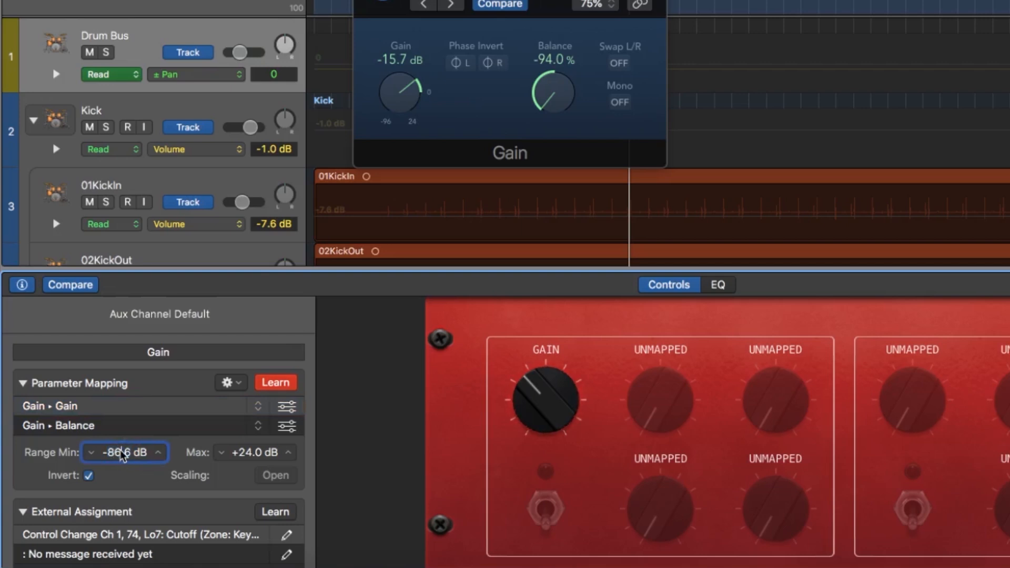
pyautogui.press('BackSpace')
pyautogui.press('BackSpace')
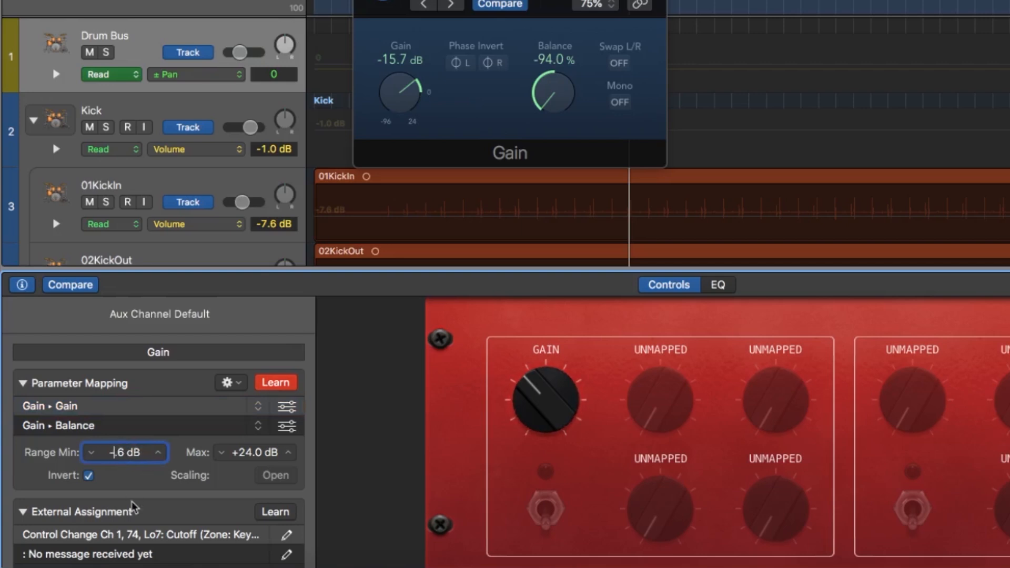
pyautogui.write('12')
pyautogui.press('Return')
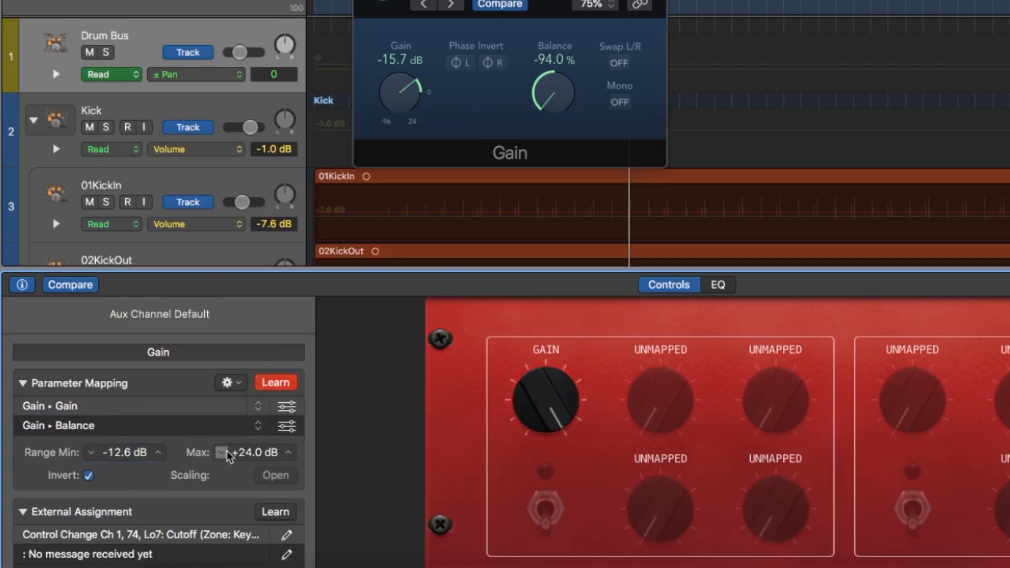
# Set the Gain mapping's range maximum to +12.0 dB and turn the first knob to about -3.7 dB gain.
pyautogui.click(245, 453)
pyautogui.doubleClick(245, 454)
pyautogui.write('12')
pyautogui.press('Return')
pyautogui.moveTo(535, 385); pyautogui.dragTo(520, 363)
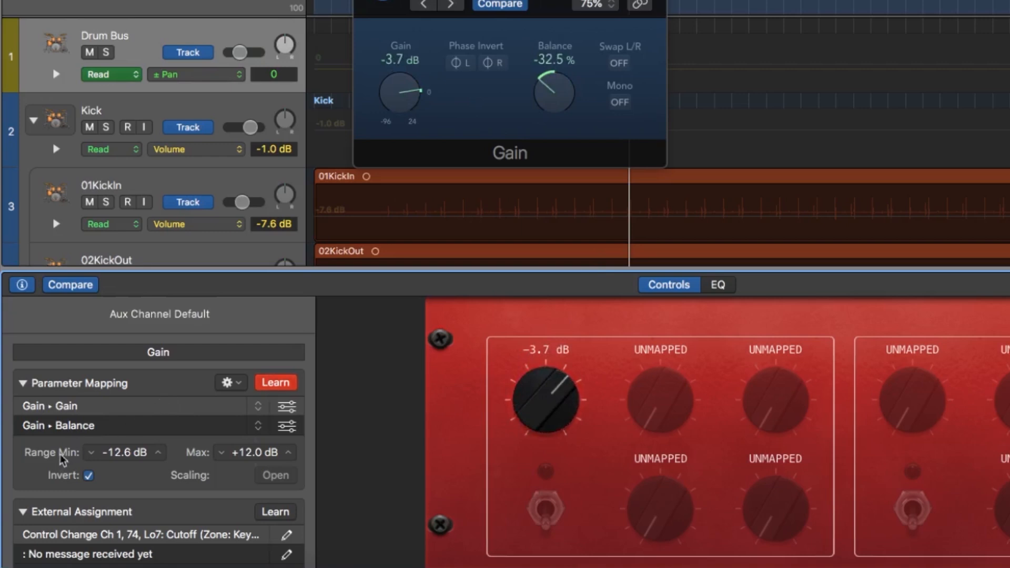
# Select the first knob's Balance mapping, open its scaling graph, and place the graph window over the arrangement beside the Gain plug-in.
pyautogui.click(73, 427)
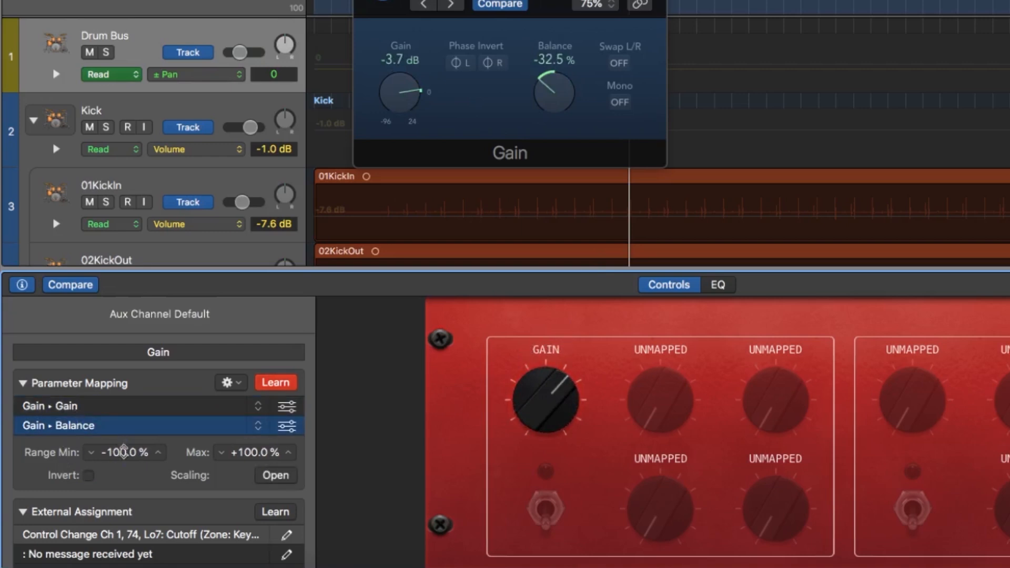
pyautogui.doubleClick(119, 454)
pyautogui.click(189, 485)
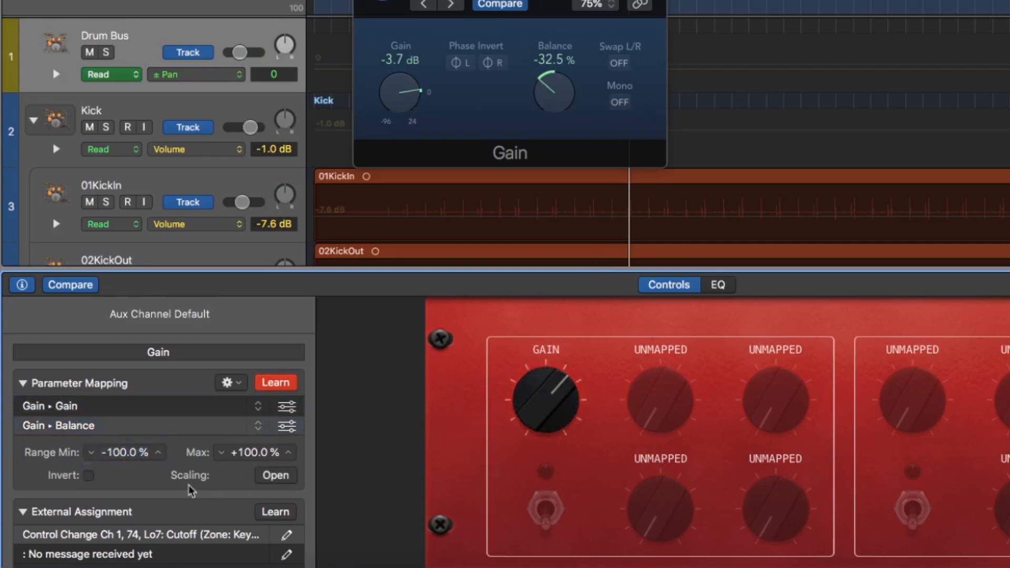
pyautogui.click(92, 426)
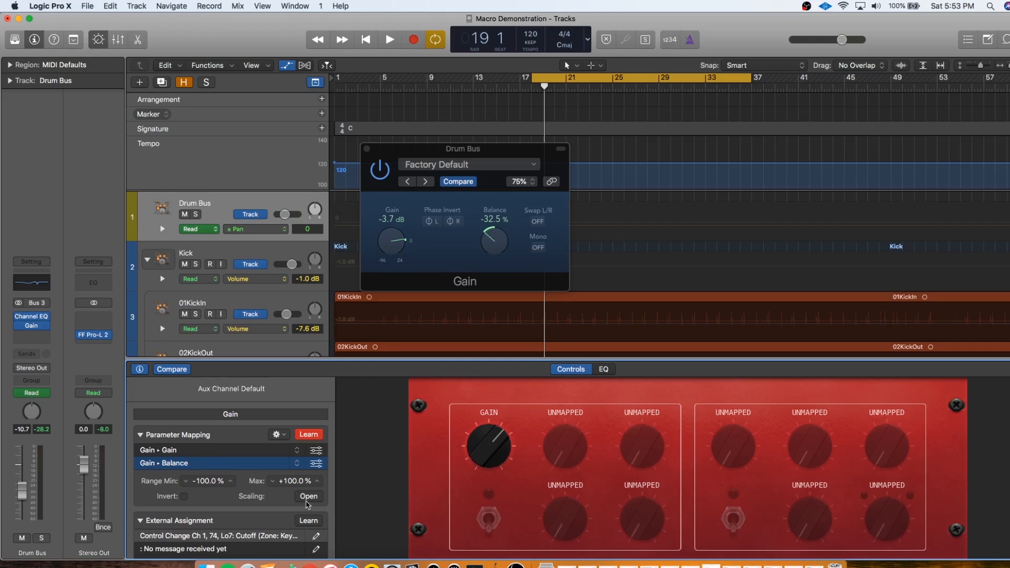
pyautogui.click(308, 497)
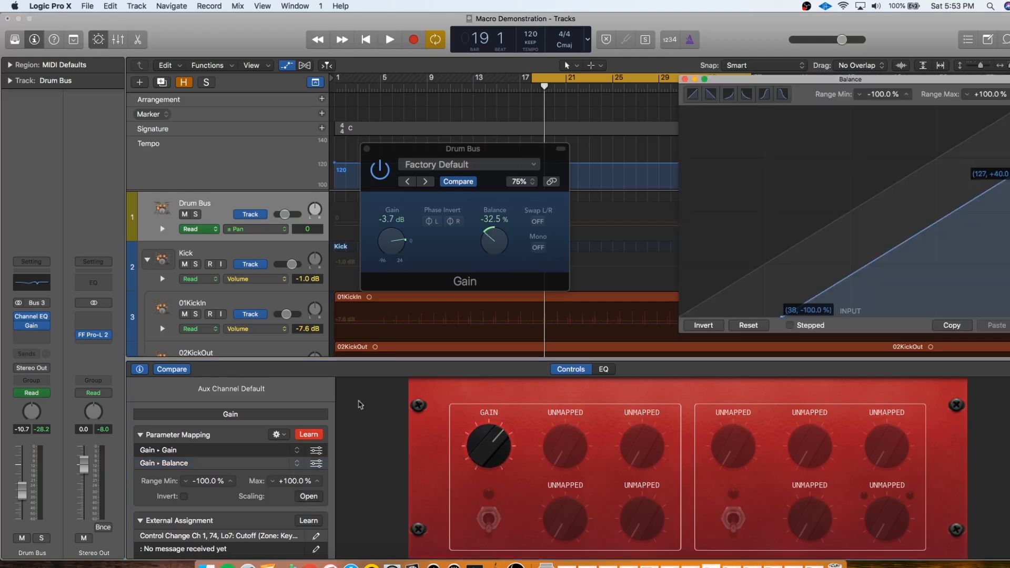
pyautogui.moveTo(760, 75); pyautogui.dragTo(629, 70)
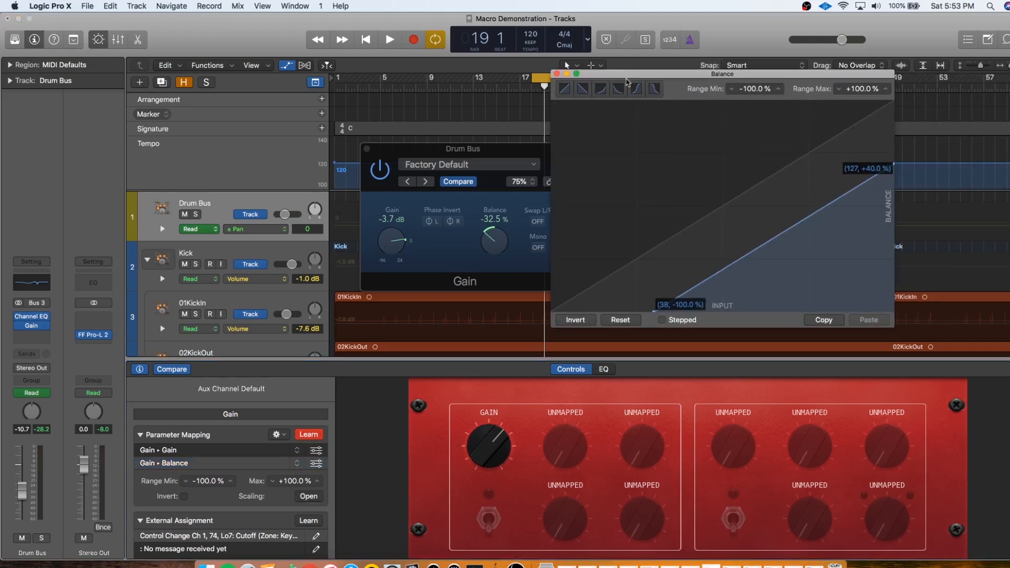
# Try the upward-bending curve for Balance scaling, replace it with the rising S-curve, and reshape it by moving its middle point, including to (13, +69.5%).
pyautogui.click(608, 88)
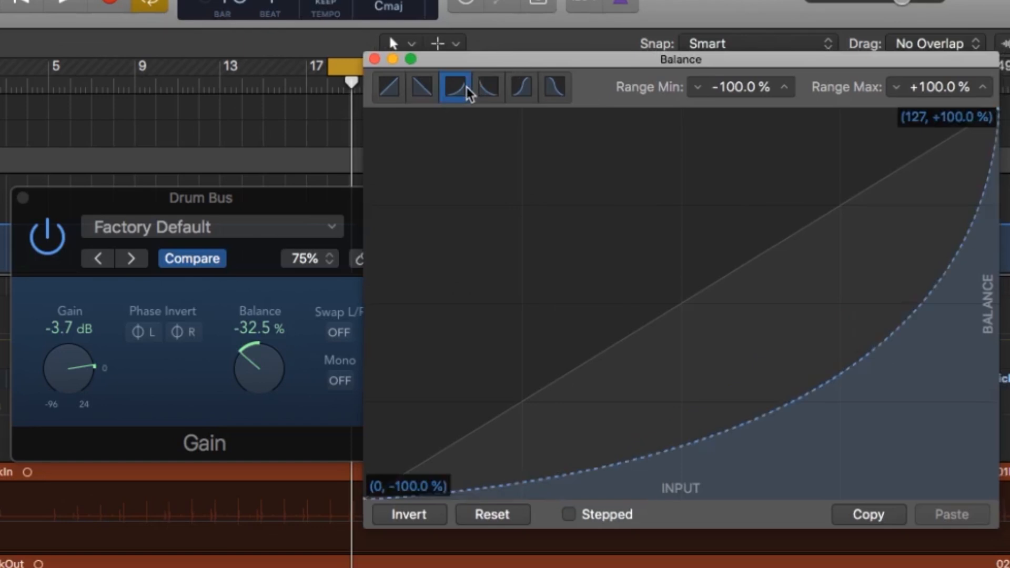
pyautogui.moveTo(790, 408)
pyautogui.mouseDown()
pyautogui.moveTo(642, 376)
pyautogui.moveTo(463, 205)
pyautogui.moveTo(502, 230)
pyautogui.moveTo(535, 234)
pyautogui.moveTo(777, 400)
pyautogui.mouseUp()
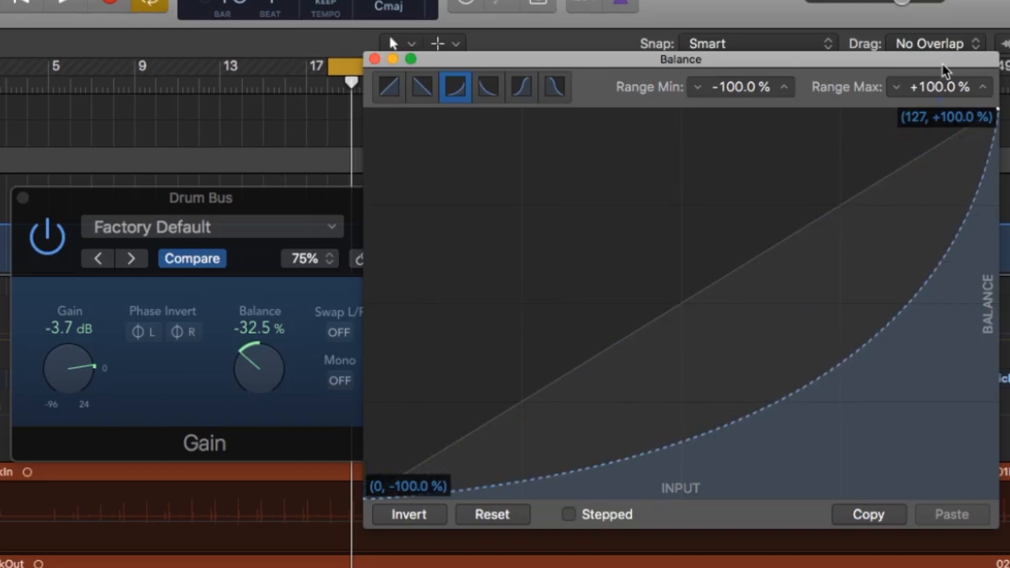
pyautogui.click(522, 87)
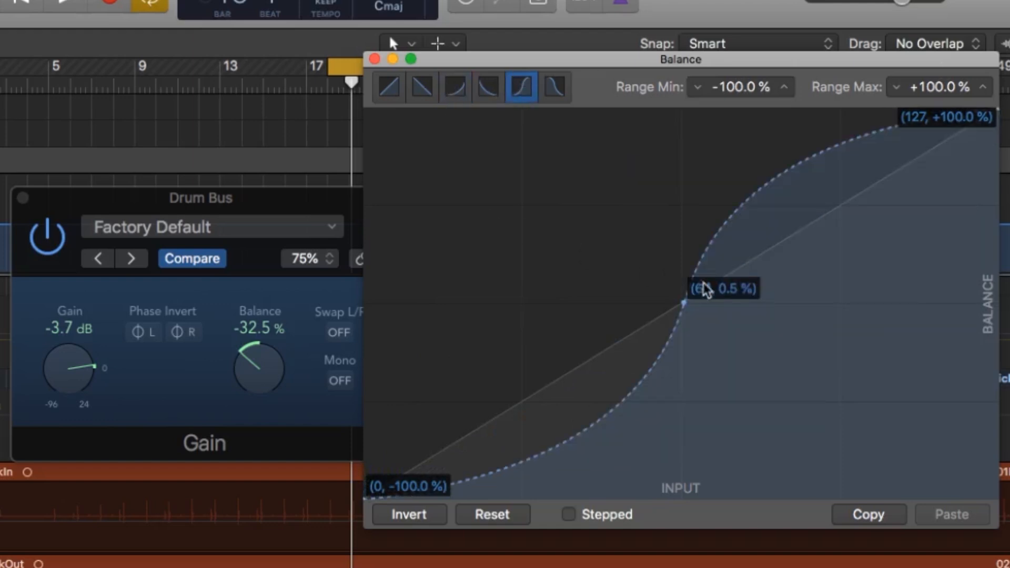
pyautogui.moveTo(685, 305); pyautogui.dragTo(613, 303)
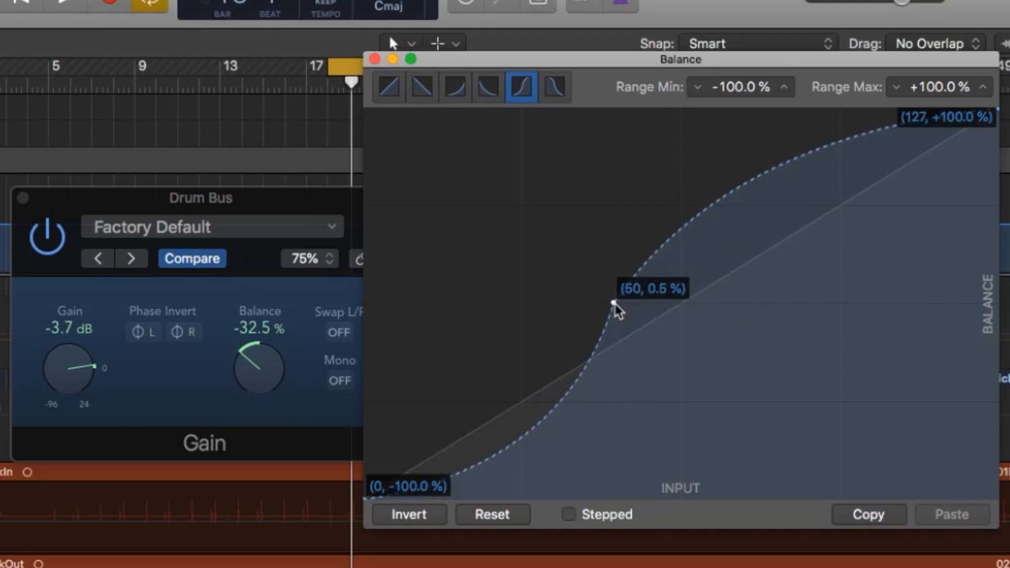
pyautogui.moveTo(614, 305); pyautogui.dragTo(428, 167)
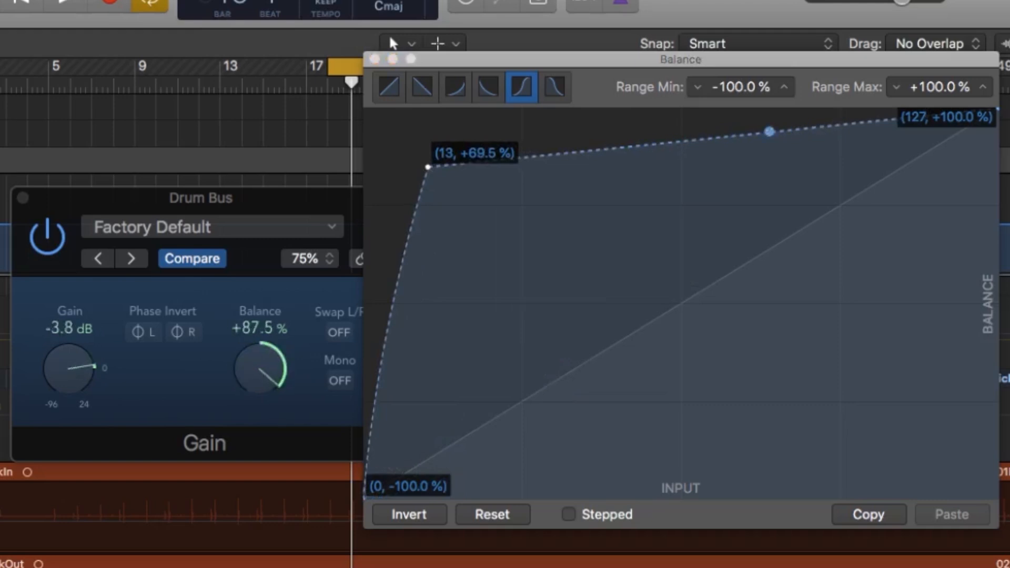
pyautogui.click(428, 167)
pyautogui.moveTo(429, 167); pyautogui.dragTo(837, 451)
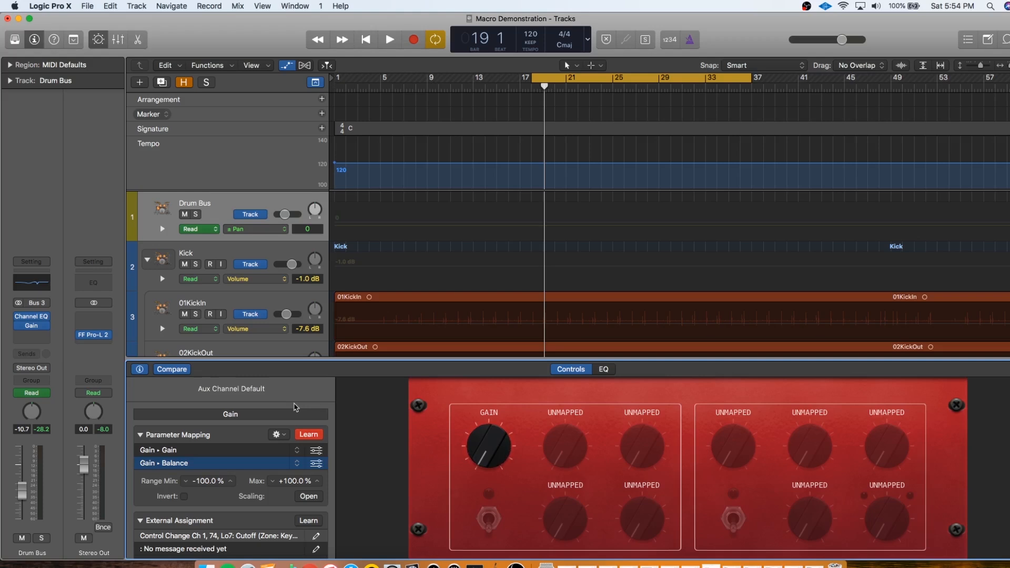
# Select the 01KickIn track to look at its Smart Controls, then return to the Drum Bus track.
pyautogui.click(251, 203)
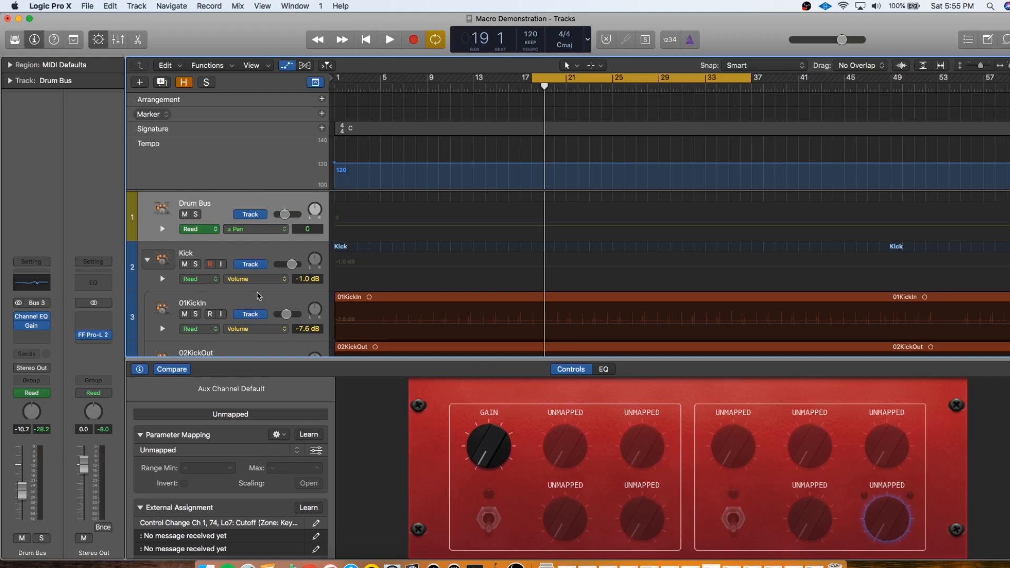
pyautogui.click(258, 296)
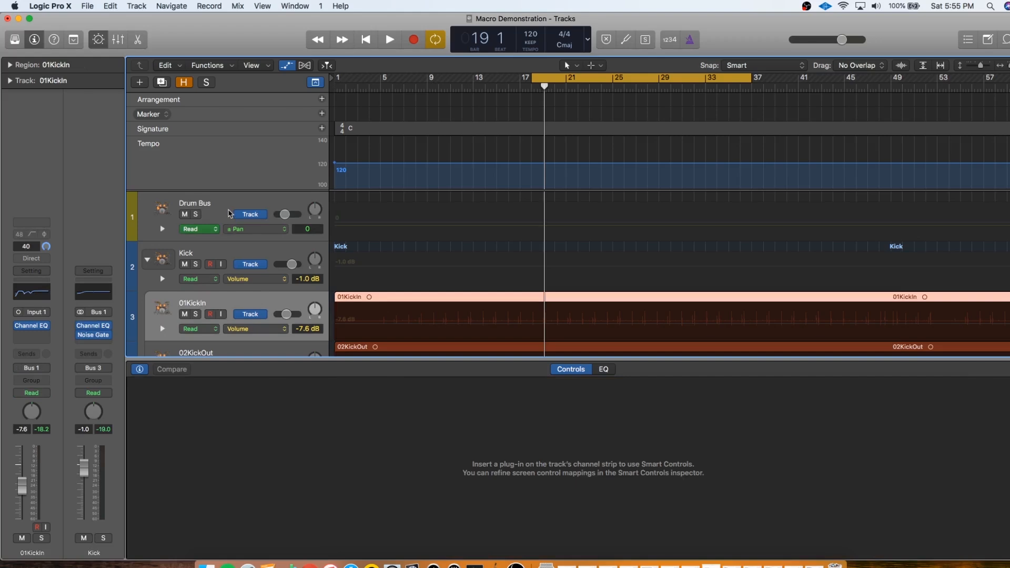
pyautogui.click(229, 213)
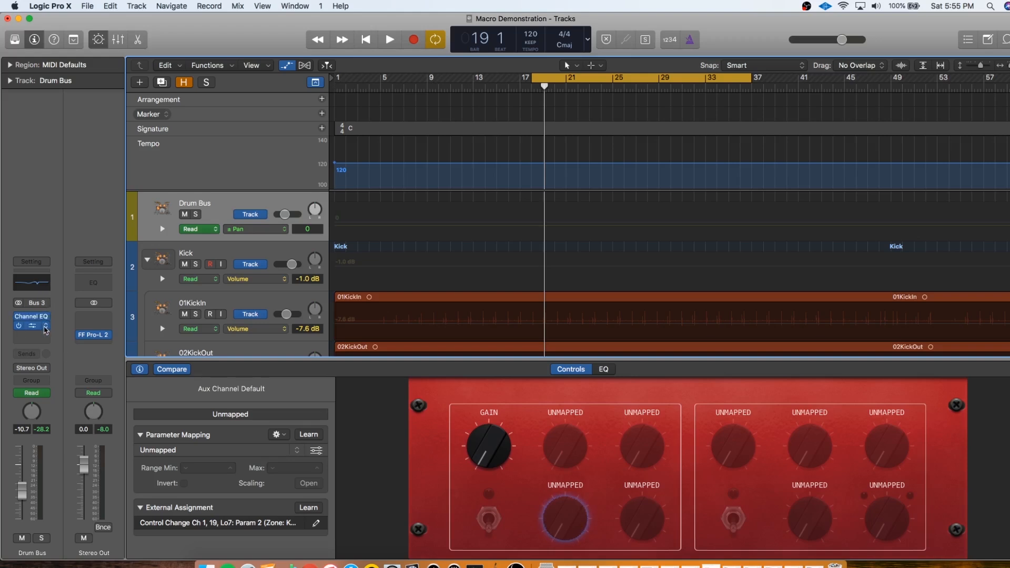
# Replace the Drum Bus's Gain plug-in with a Compressor and reposition the plug-in window.
pyautogui.click(46, 326)
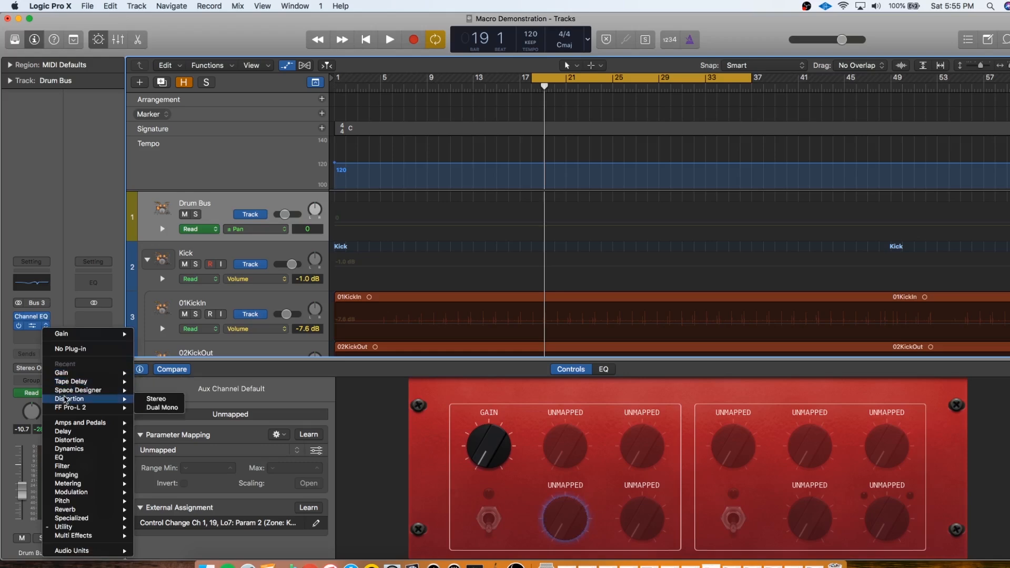
pyautogui.moveTo(81, 451)
pyautogui.click(164, 458)
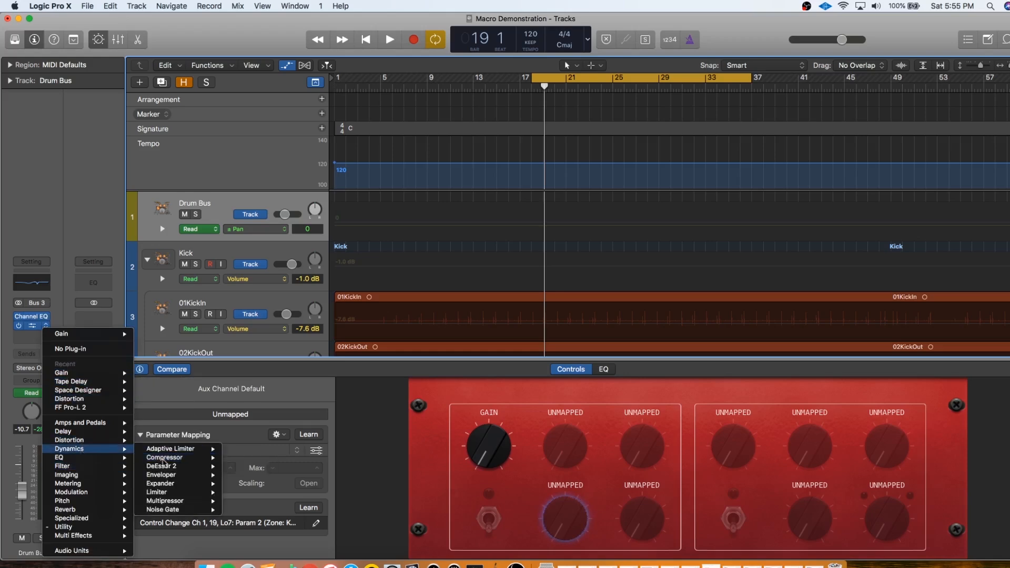
pyautogui.moveTo(200, 27); pyautogui.dragTo(354, 19)
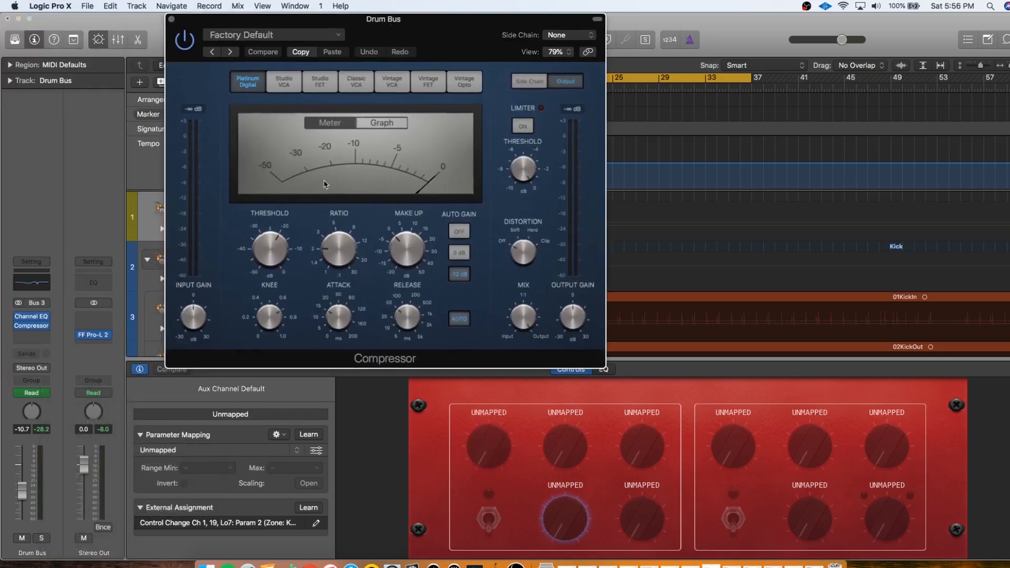
# Adjust the Compressor's threshold to about -22 dB, try its release control, play back the drums, and close the plug-in window.
pyautogui.moveTo(274, 247); pyautogui.dragTo(274, 251)
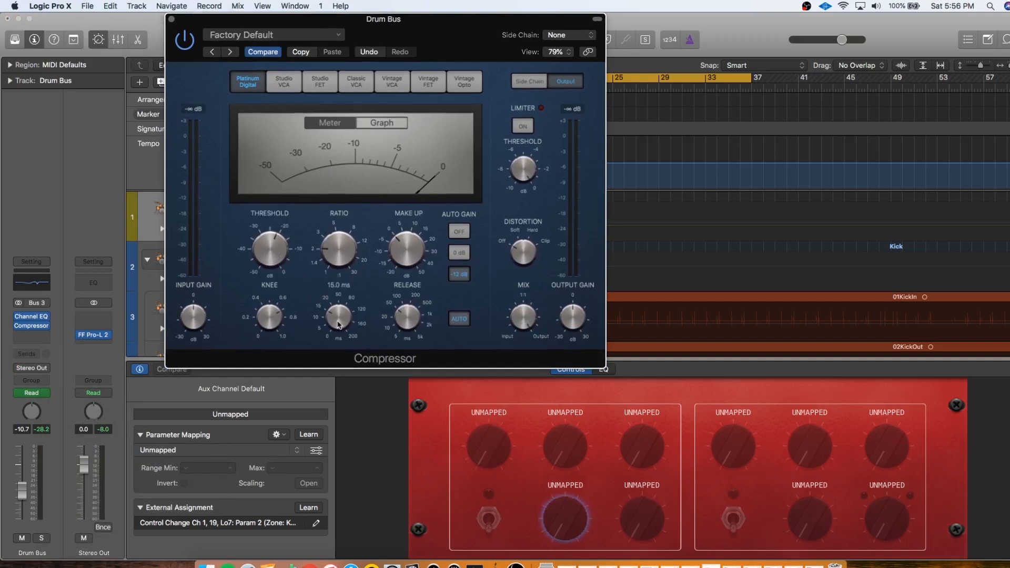
pyautogui.moveTo(412, 314); pyautogui.dragTo(409, 330)
pyautogui.moveTo(388, 21); pyautogui.dragTo(545, 26)
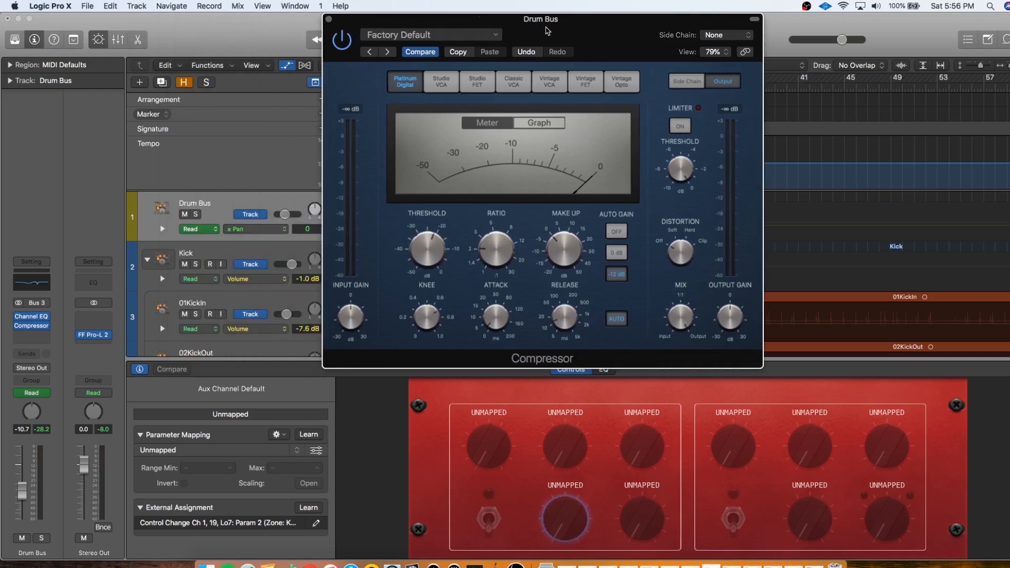
pyautogui.moveTo(428, 254); pyautogui.dragTo(428, 255)
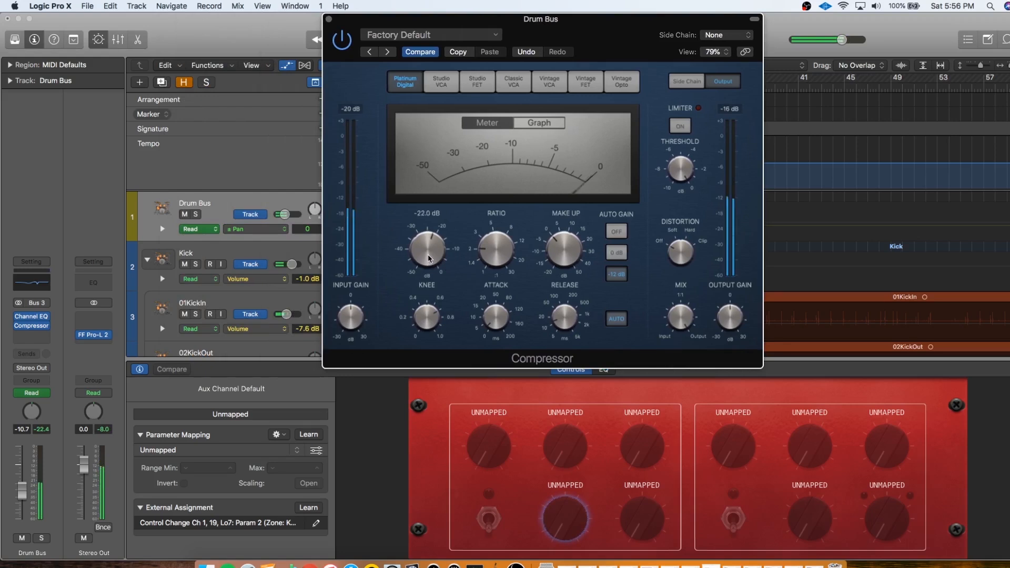
pyautogui.moveTo(490, 319)
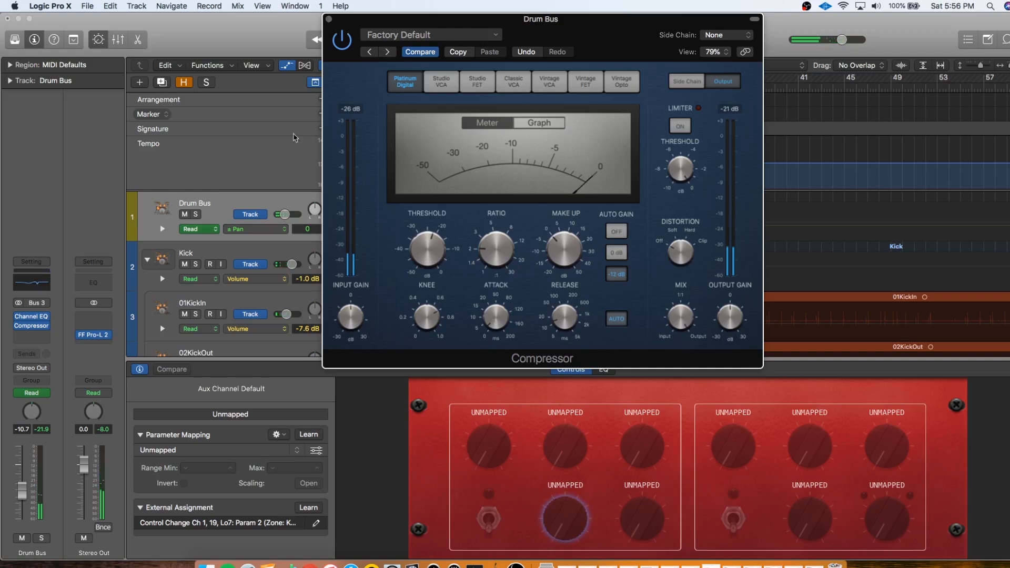
pyautogui.click(328, 19)
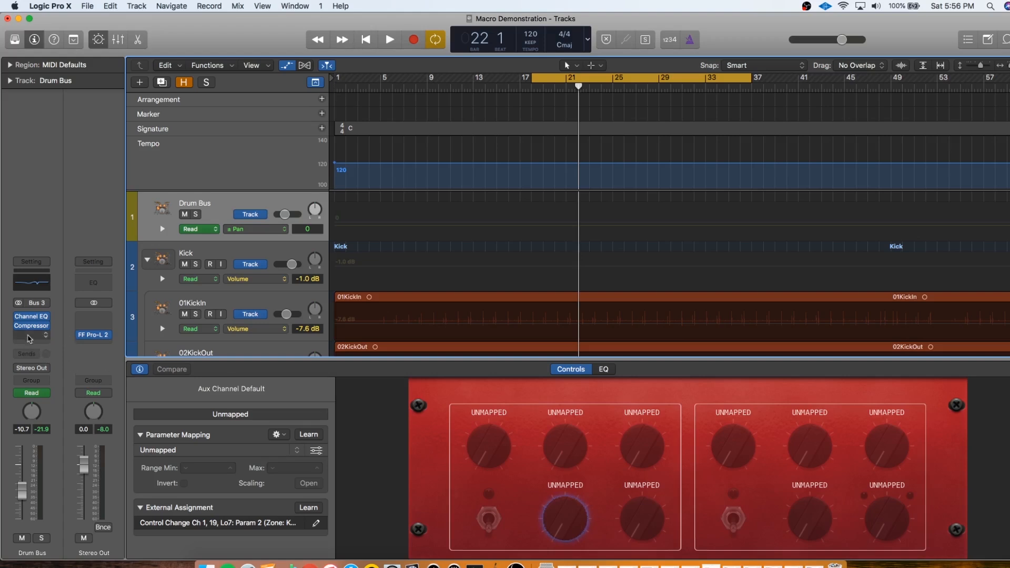
# Reopen the Compressor and map the first Smart Controls knob to its Compressor Threshold, Attack and Release parameters.
pyautogui.click(31, 335)
pyautogui.click(72, 304)
pyautogui.moveTo(42, 326)
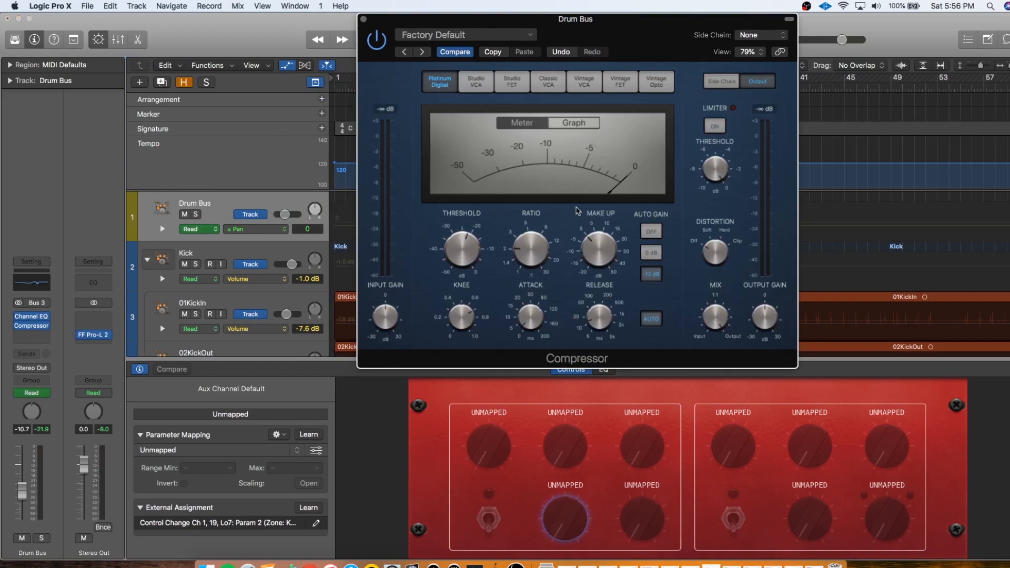
pyautogui.click(494, 450)
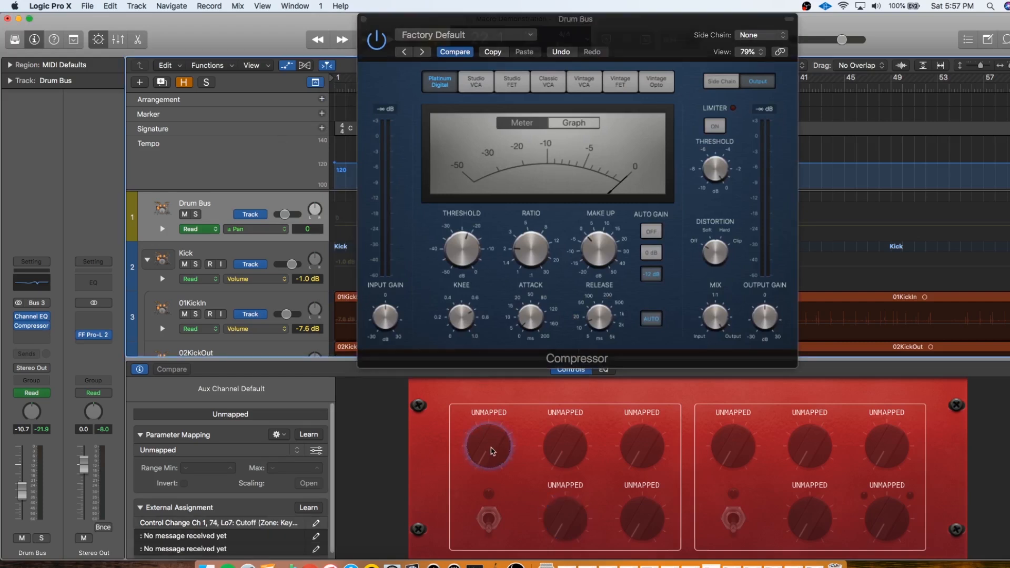
pyautogui.click(279, 434)
pyautogui.click(312, 513)
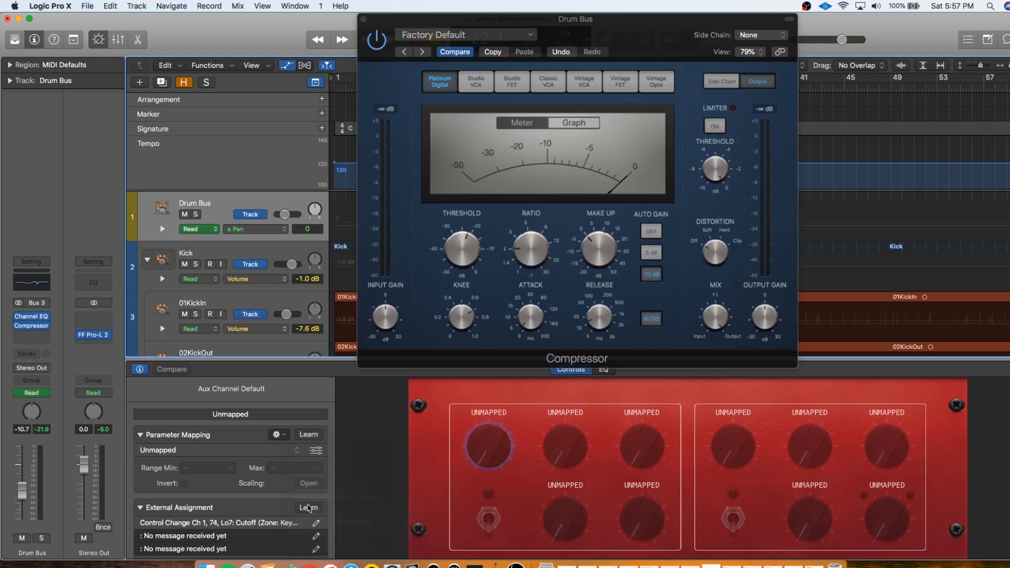
pyautogui.click(277, 434)
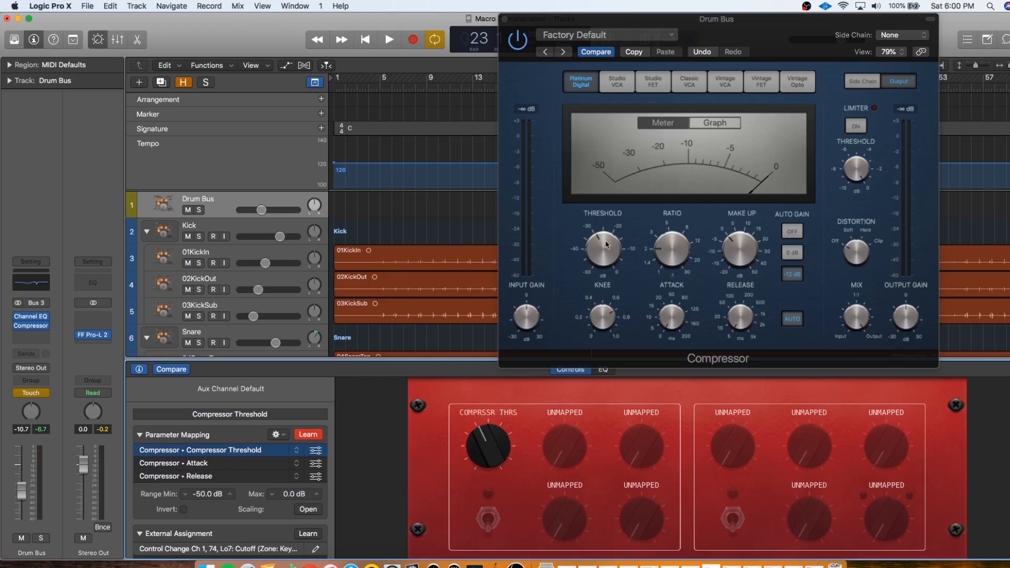
# Invert the first knob's Compressor Threshold mapping and turn the knob slightly to test the macro.
pyautogui.moveTo(674, 293)
pyautogui.click(183, 509)
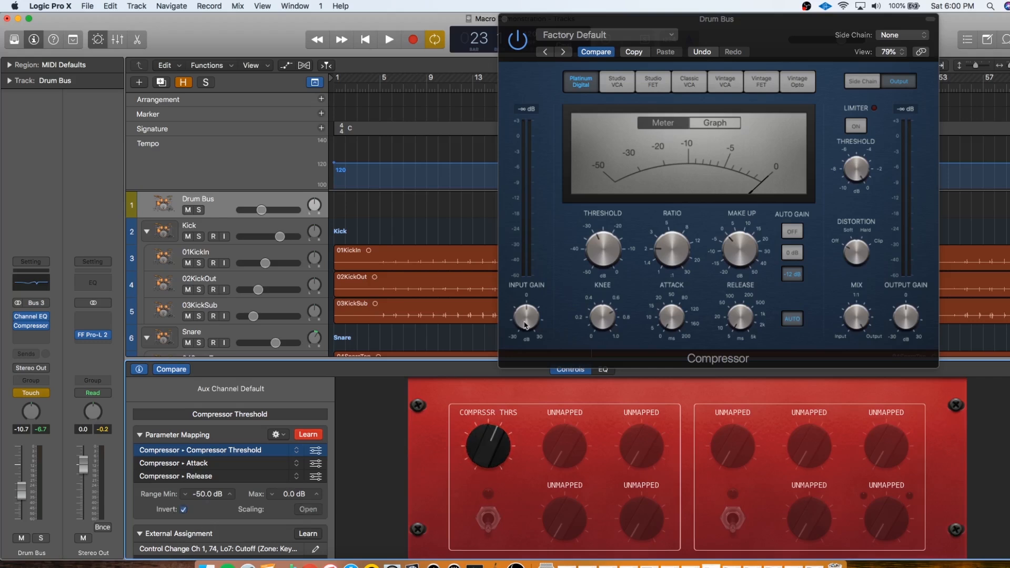
pyautogui.moveTo(485, 453)
pyautogui.mouseDown()
pyautogui.moveTo(488, 445)
pyautogui.moveTo(486, 460)
pyautogui.moveTo(493, 456)
pyautogui.moveTo(478, 451)
pyautogui.mouseUp()
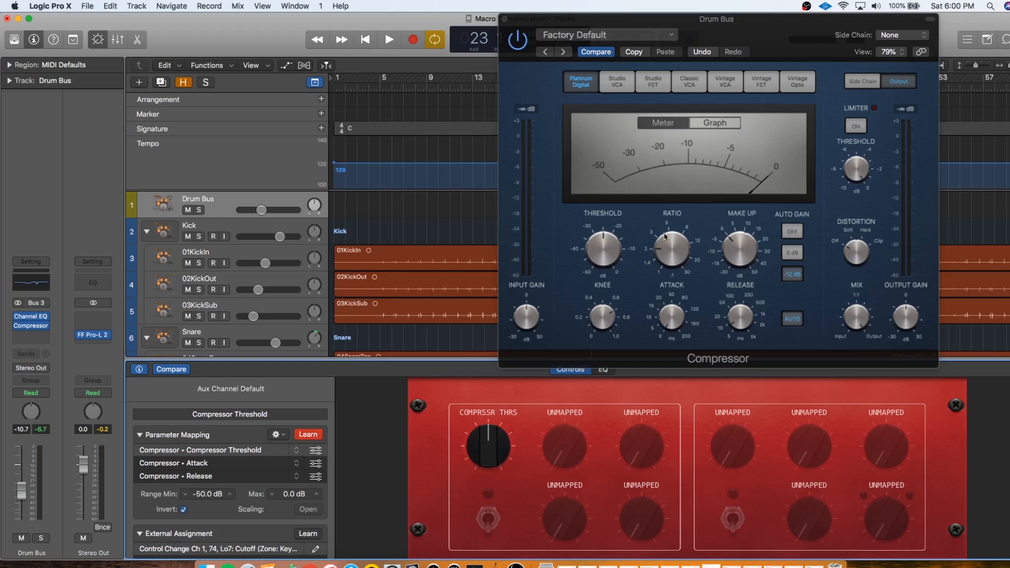
pyautogui.moveTo(486, 464); pyautogui.dragTo(485, 459)
# Select the Drum Bus track and set its channel strip's automation mode to Touch.
pyautogui.click(223, 207)
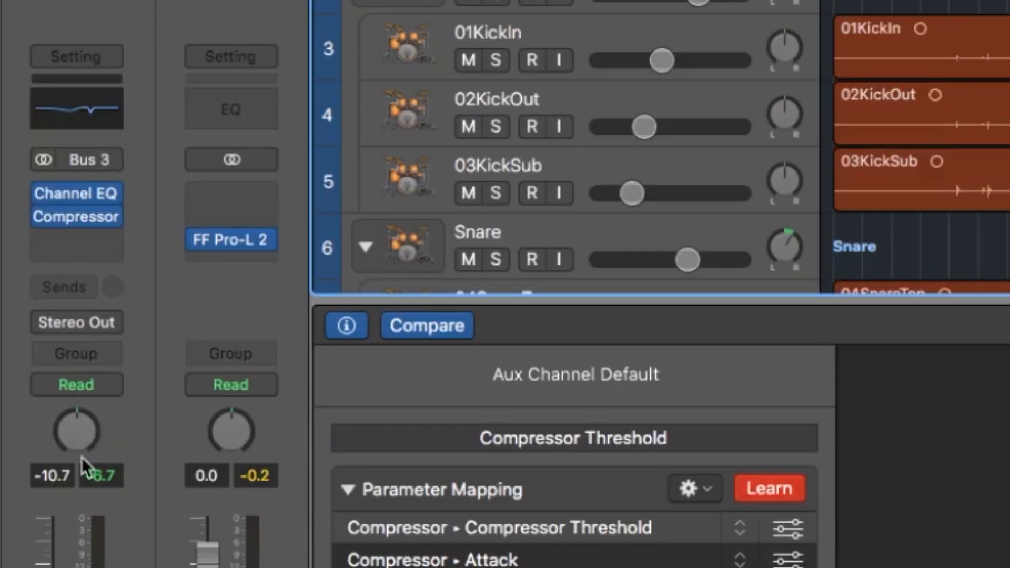
pyautogui.click(118, 386)
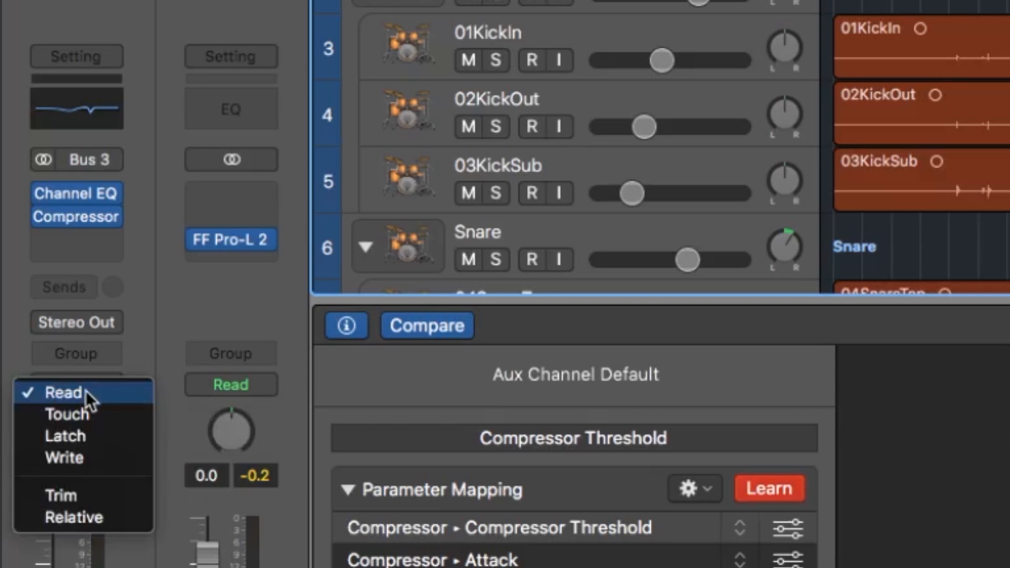
pyautogui.click(87, 412)
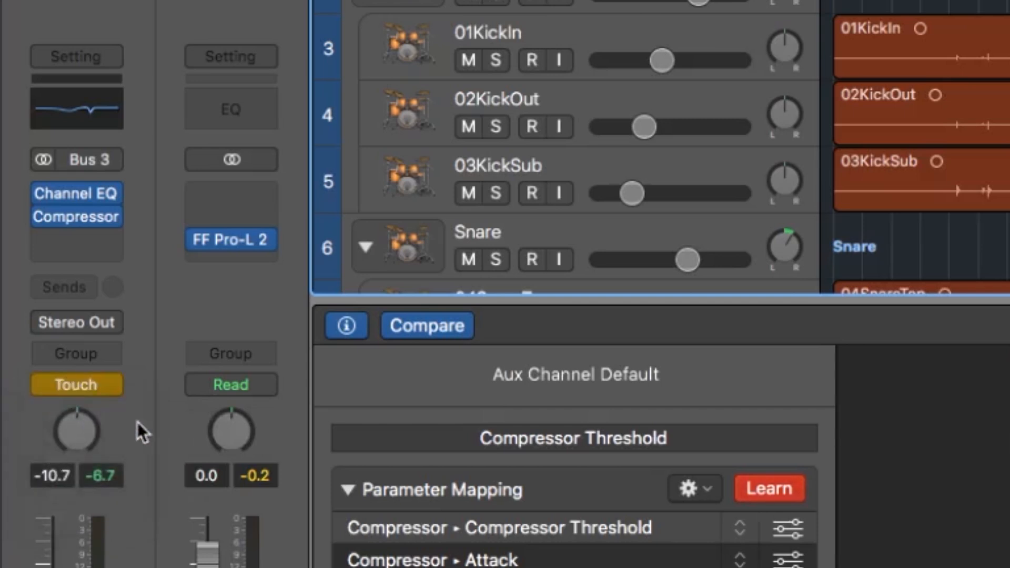
# Keep the Drum Bus automation mode on Touch and move the Compressor window clear of the first Smart Controls knob.
pyautogui.click(112, 379)
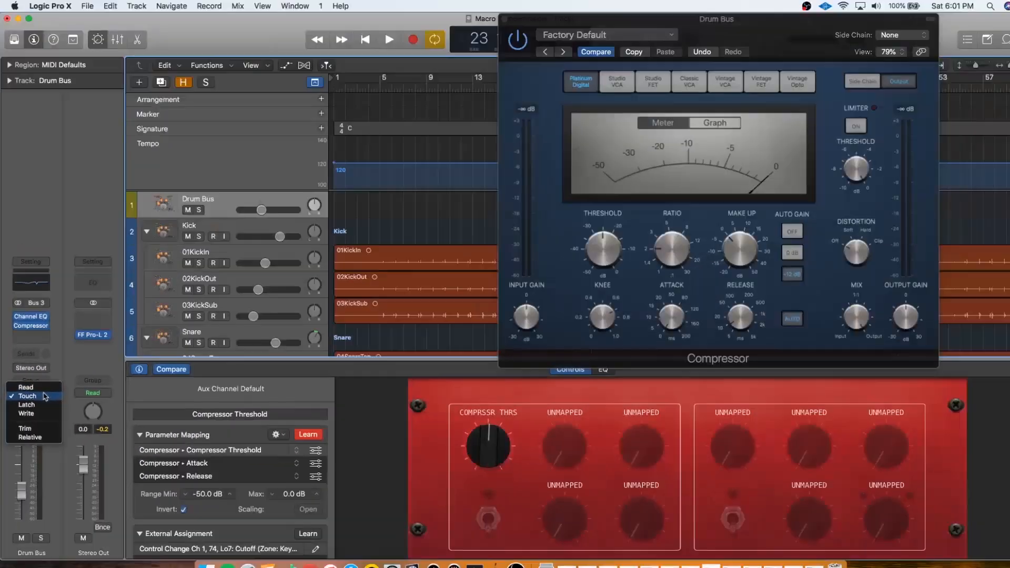
pyautogui.click(61, 396)
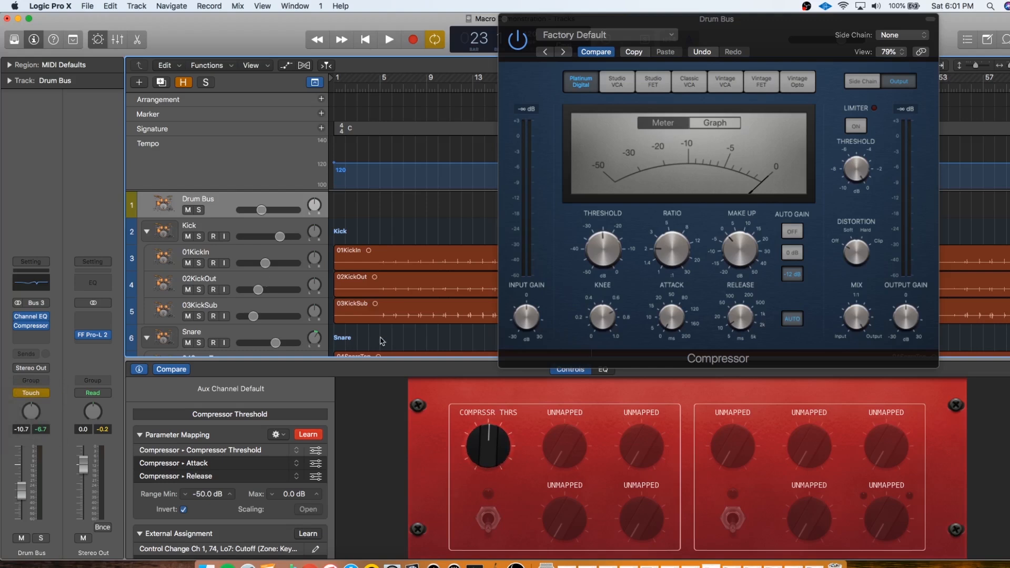
pyautogui.moveTo(486, 459)
pyautogui.mouseDown()
pyautogui.moveTo(487, 448)
pyautogui.moveTo(486, 460)
pyautogui.mouseUp()
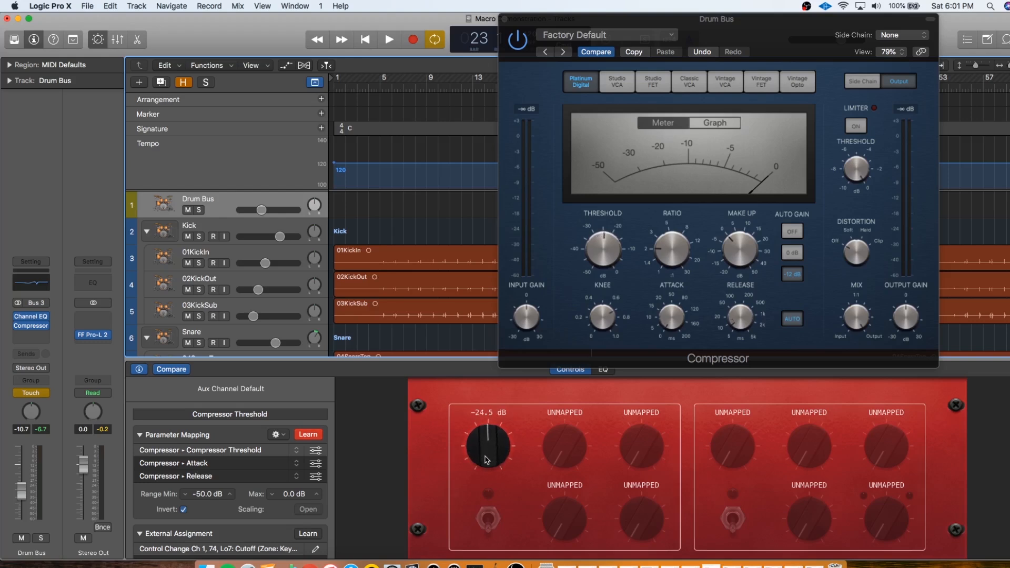
pyautogui.moveTo(542, 21); pyautogui.dragTo(192, 117)
pyautogui.moveTo(453, 113); pyautogui.dragTo(352, 46)
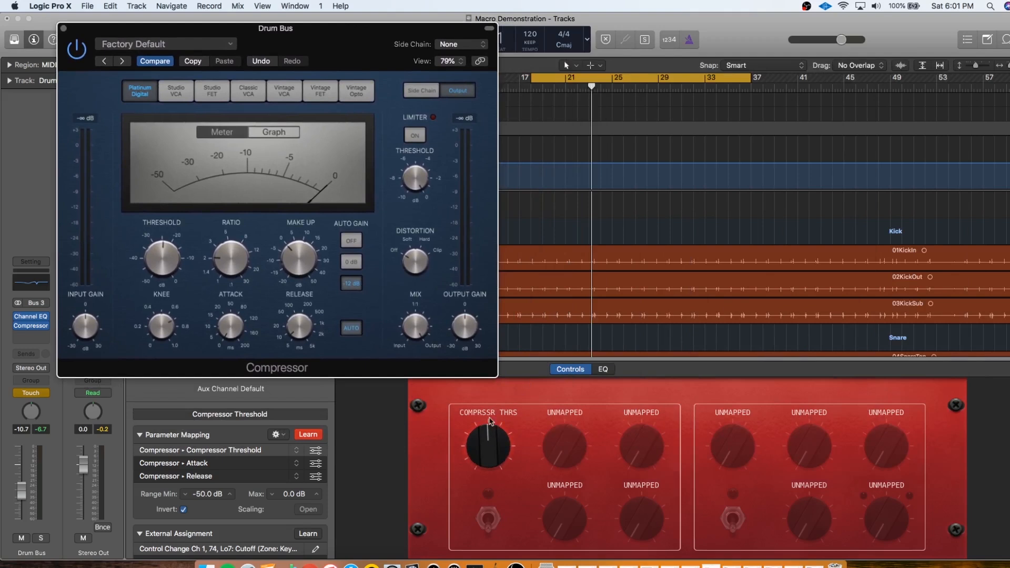
# Record a sweep of the first Smart Controls knob to a threshold of about -43.5 dB during playback and show the automation lanes.
pyautogui.press('space')
pyautogui.click(485, 455)
pyautogui.moveTo(485, 455); pyautogui.dragTo(479, 402)
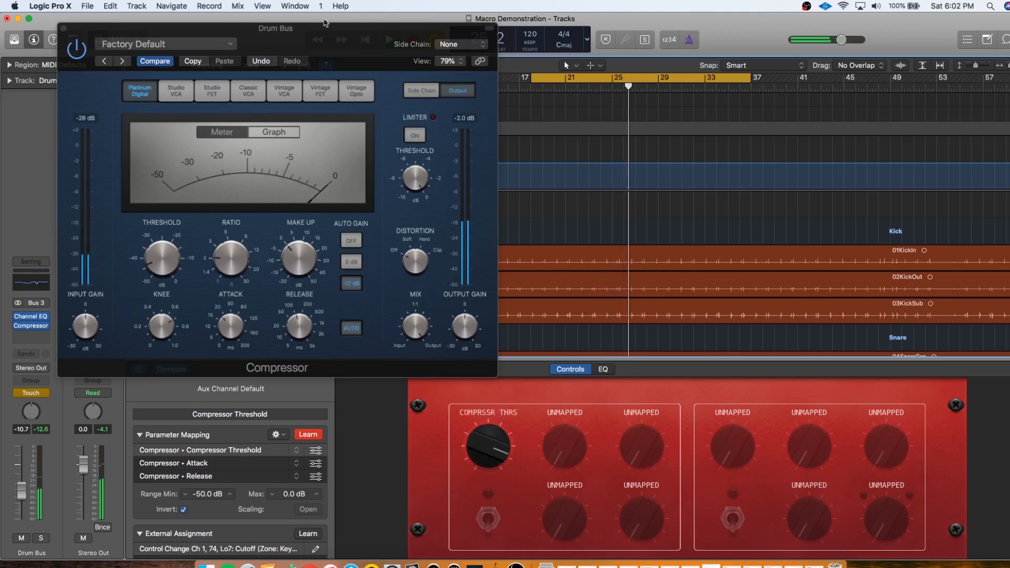
pyautogui.moveTo(309, 48); pyautogui.dragTo(1003, 159)
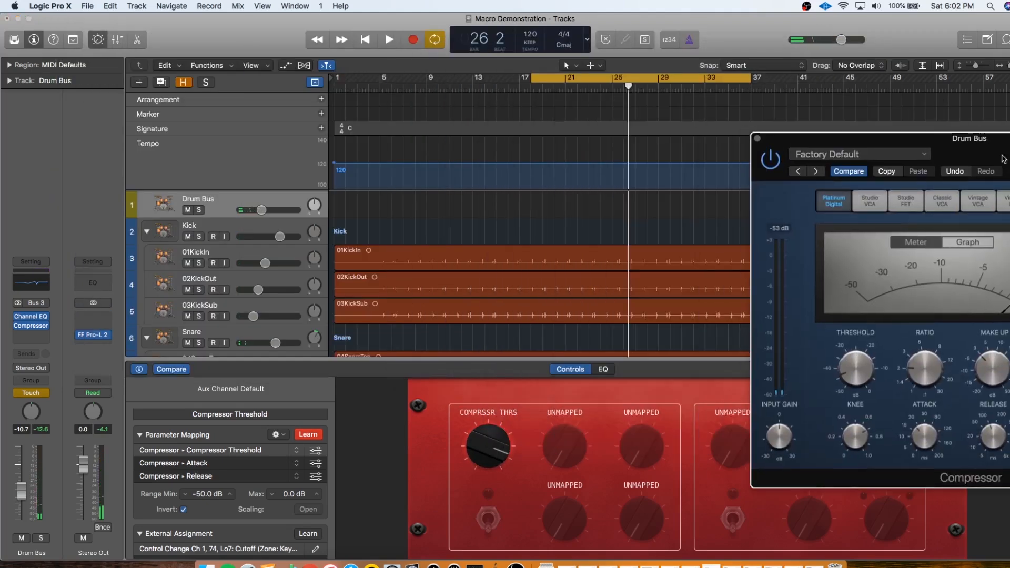
pyautogui.press('a')
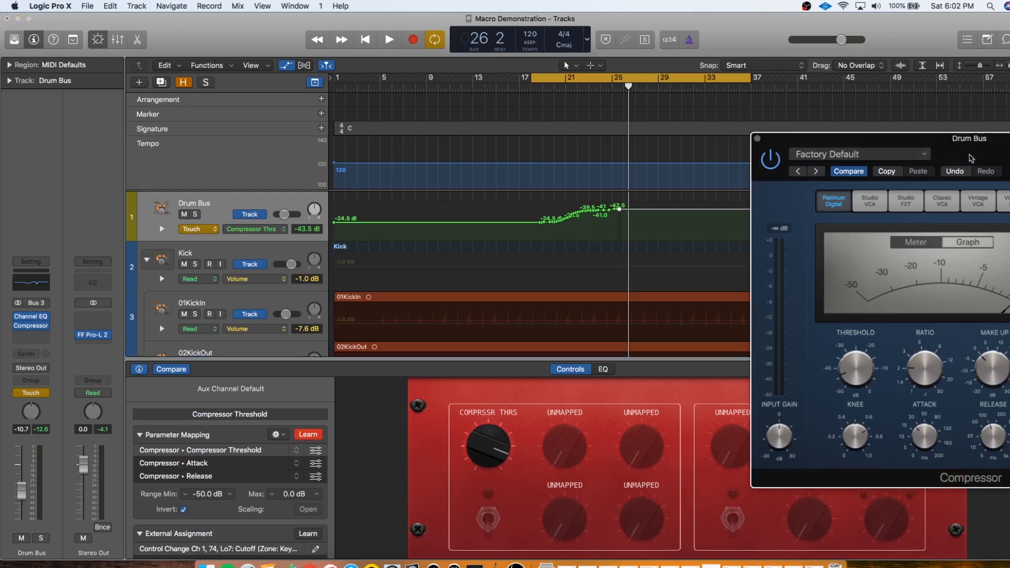
# Play back the recorded Drum Bus automation with the Compressor window below its lane, watch the mapped controls, and move the window aside.
pyautogui.moveTo(966, 162); pyautogui.dragTo(600, 153)
pyautogui.moveTo(689, 144); pyautogui.dragTo(665, 260)
pyautogui.press('space')
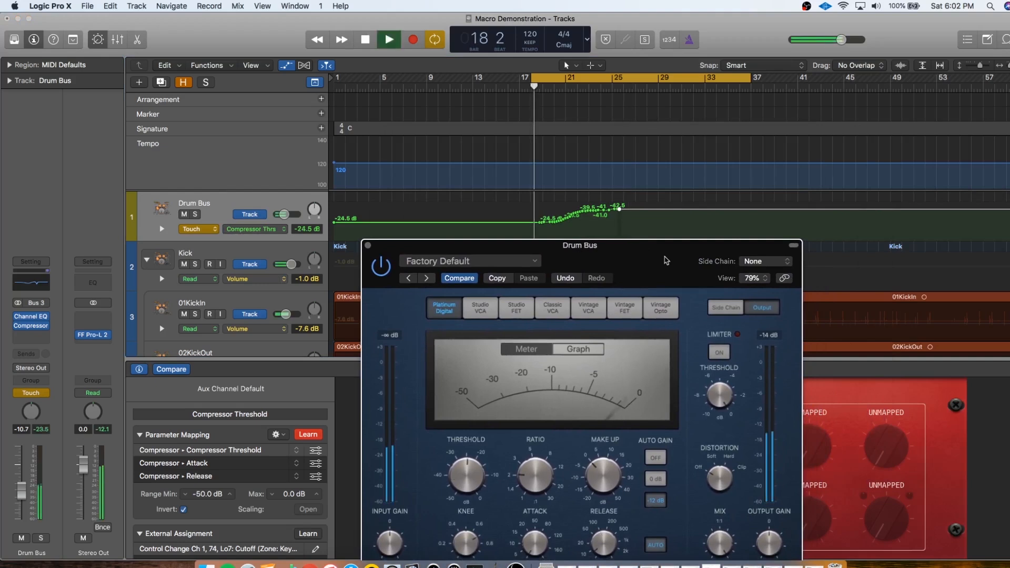
pyautogui.moveTo(665, 260); pyautogui.dragTo(655, 240)
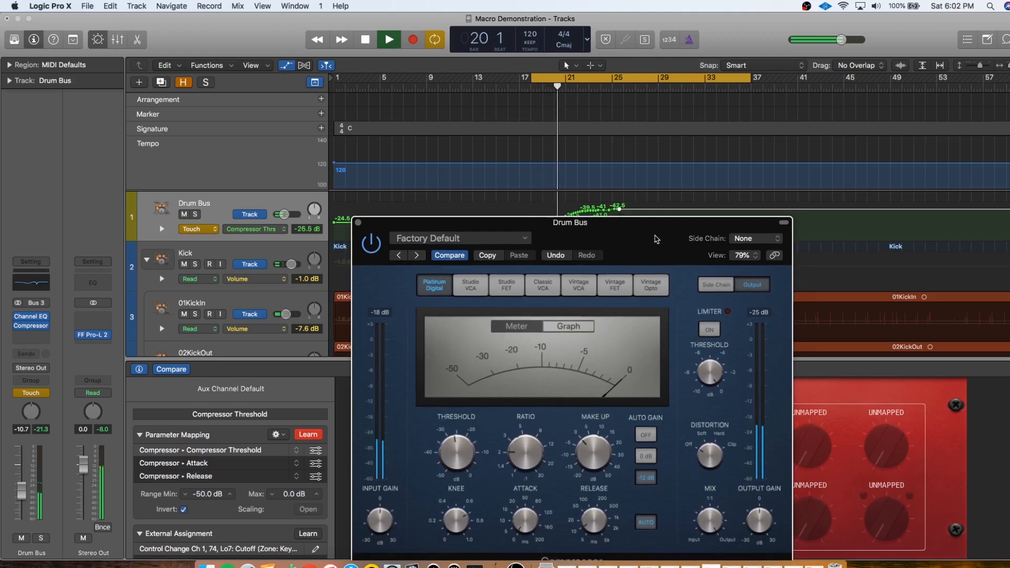
pyautogui.moveTo(524, 527)
pyautogui.moveTo(604, 530)
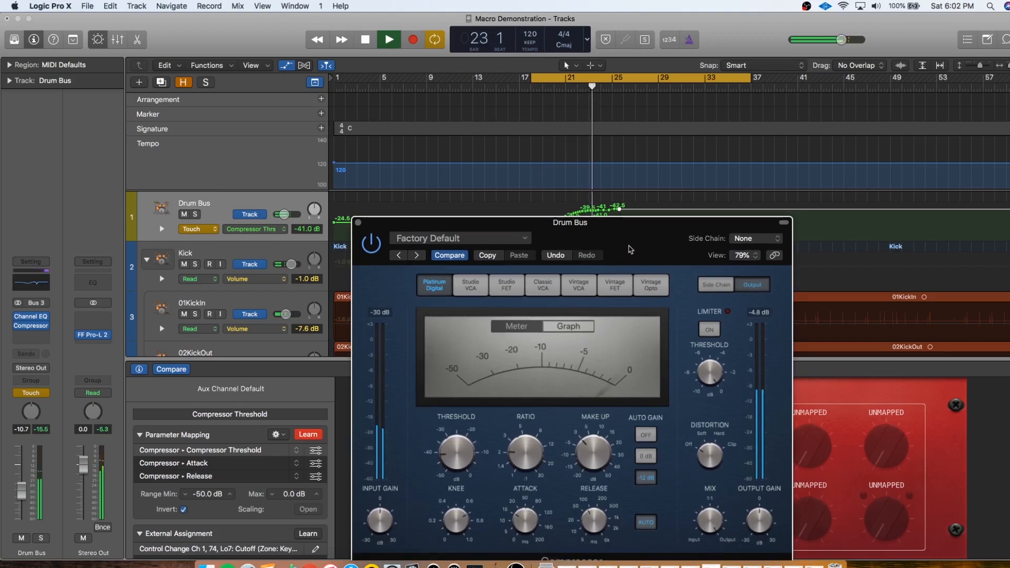
pyautogui.press('space')
pyautogui.moveTo(630, 249); pyautogui.dragTo(705, 183)
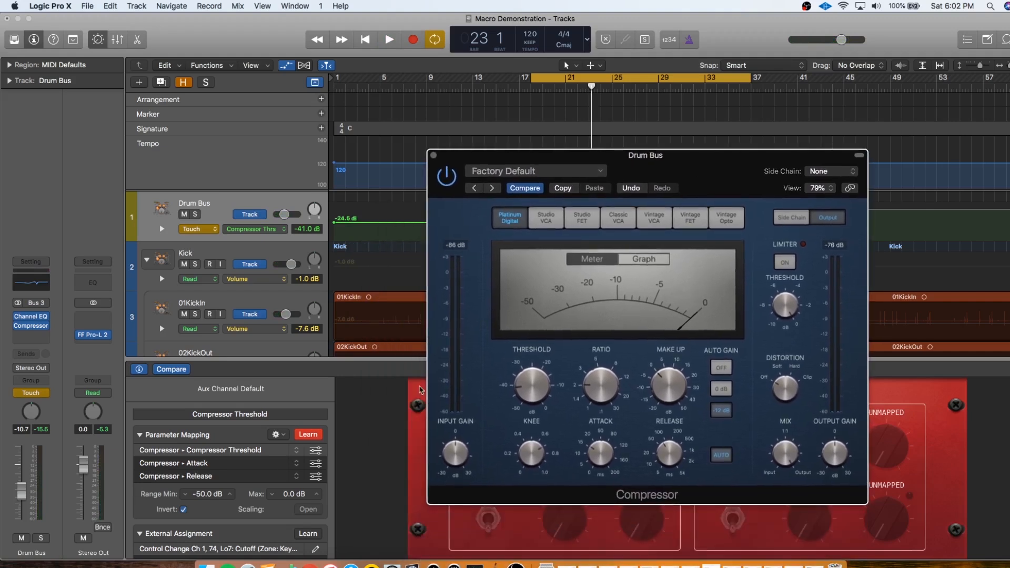
pyautogui.moveTo(611, 163); pyautogui.dragTo(789, 187)
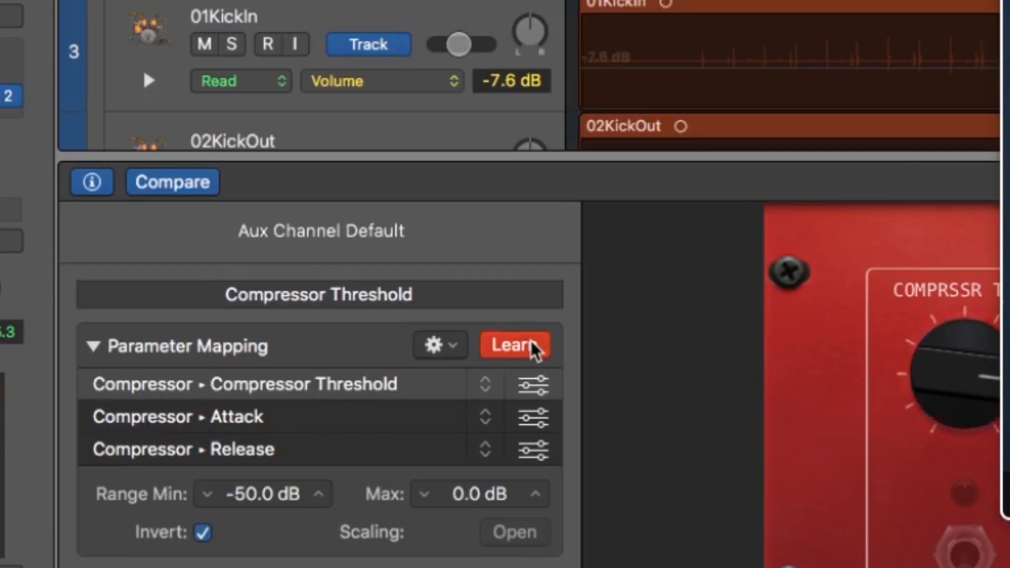
# Turn off parameter learning for the Drum Bus knob and set the Drum Bus track's automation mode to Read.
pyautogui.click(534, 348)
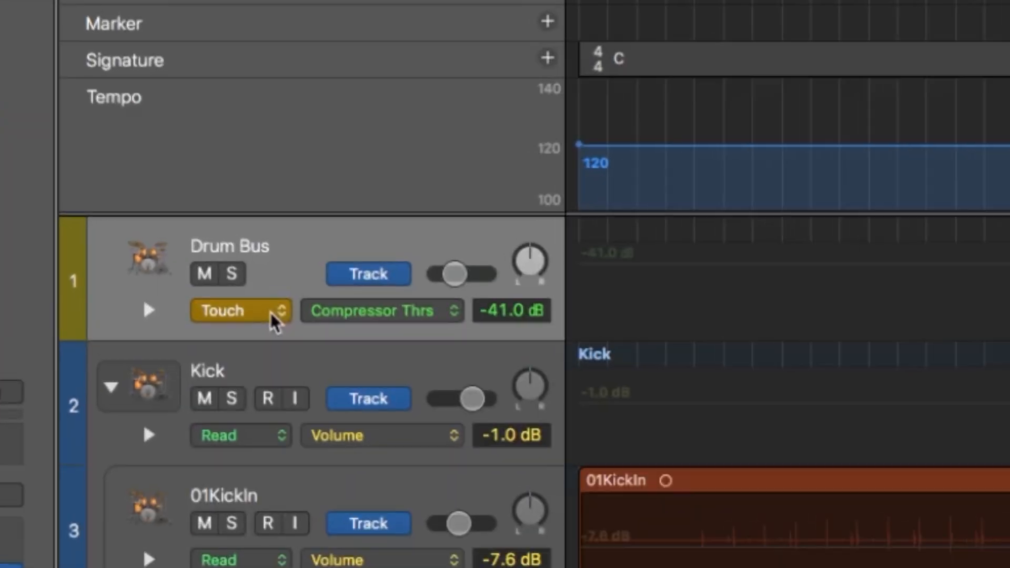
pyautogui.click(212, 232)
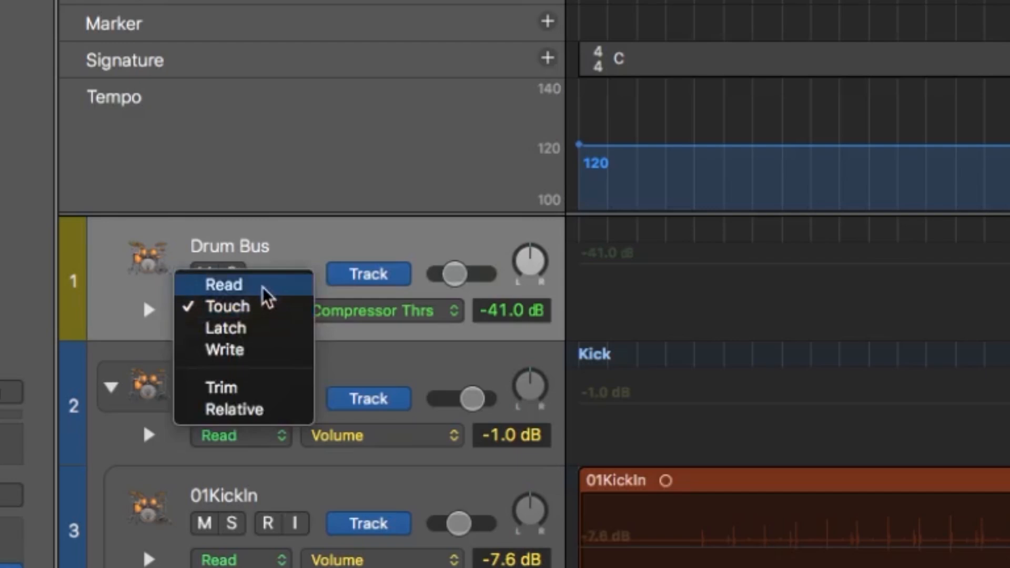
pyautogui.click(262, 288)
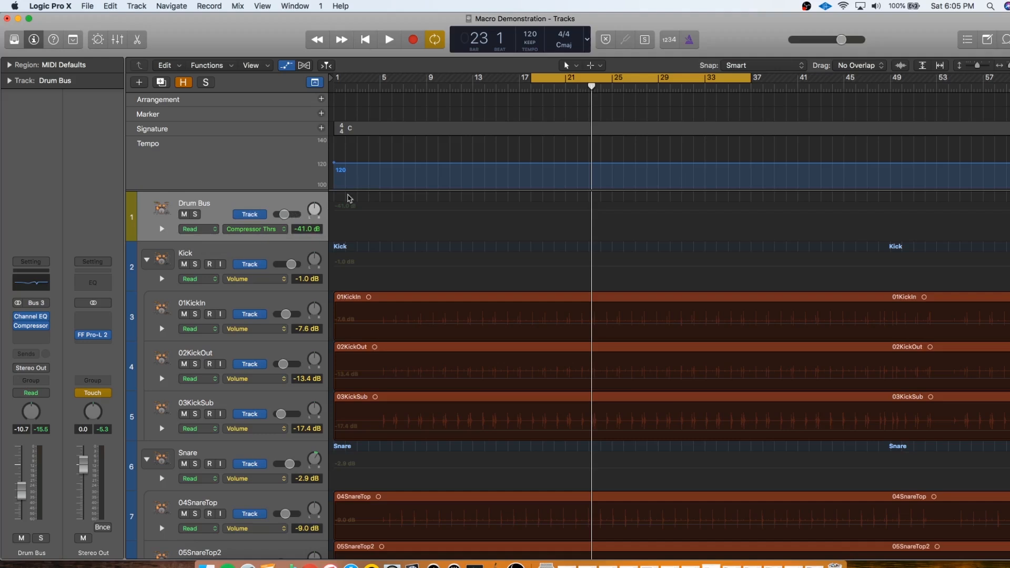
pyautogui.click(218, 230)
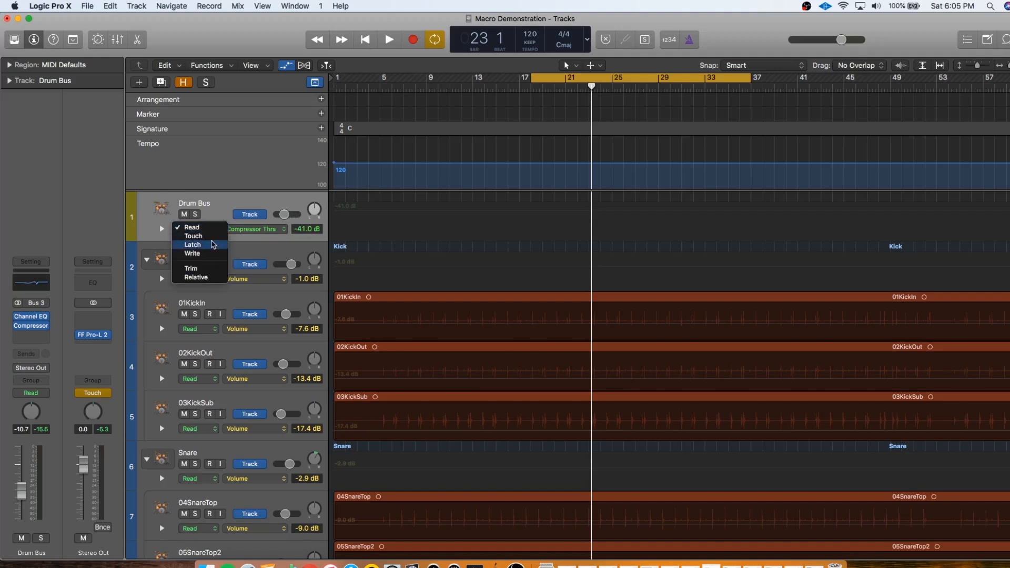
pyautogui.click(223, 207)
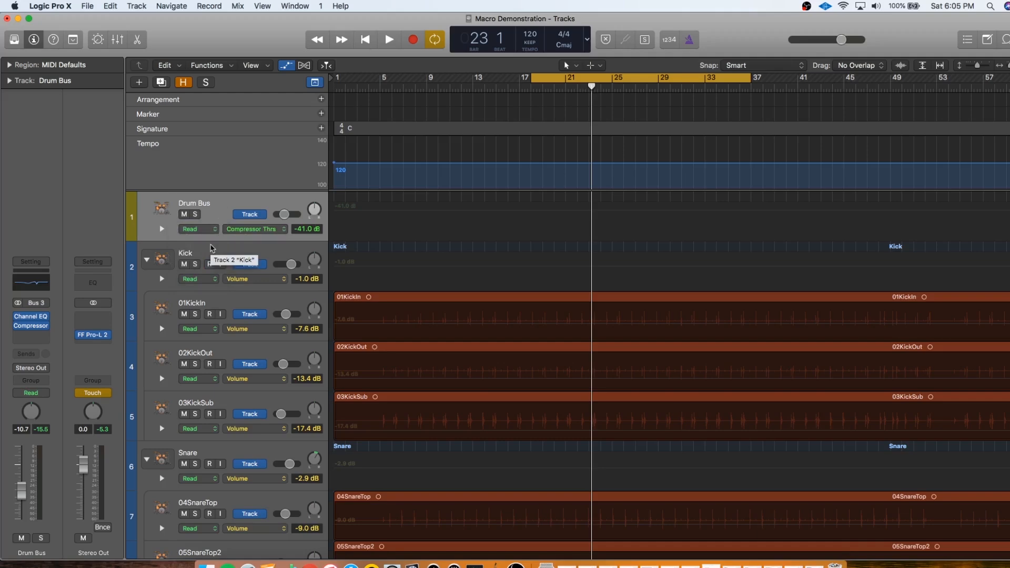
# Select the Stereo Out track, leave its automation mode on Touch, and open its Smart Controls.
pyautogui.scroll(-20, 211, 248)
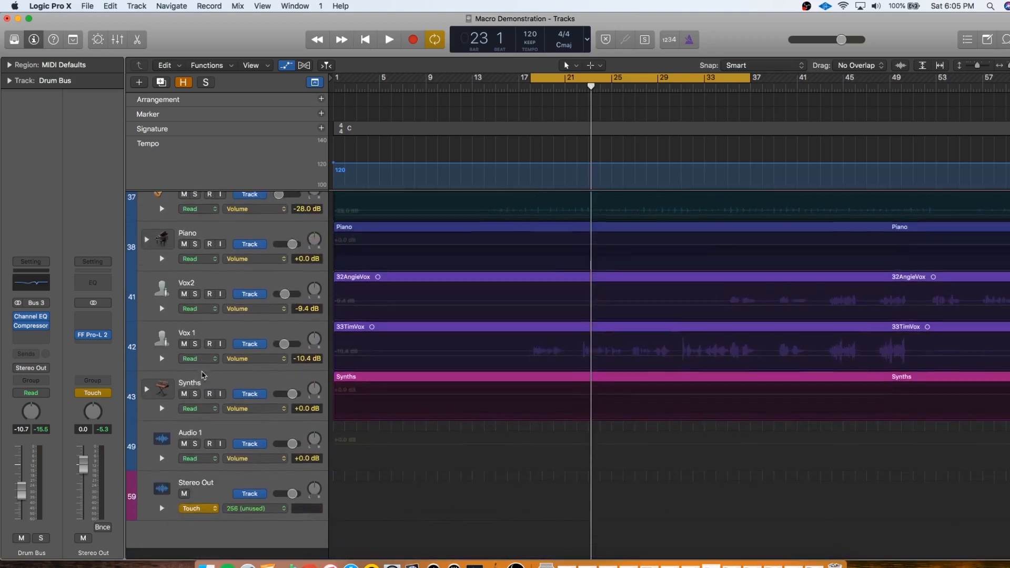
pyautogui.click(202, 493)
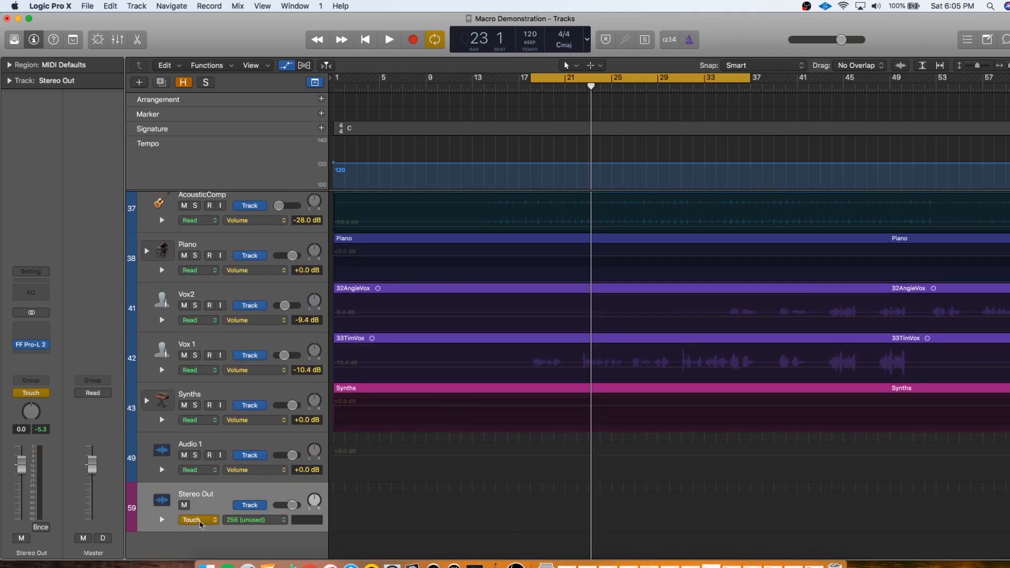
pyautogui.click(199, 520)
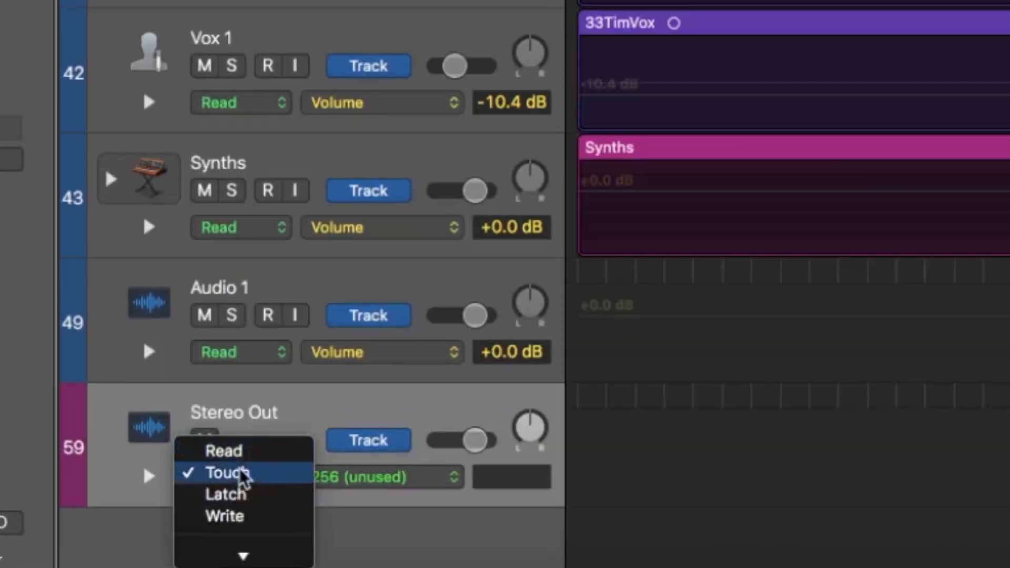
pyautogui.click(353, 418)
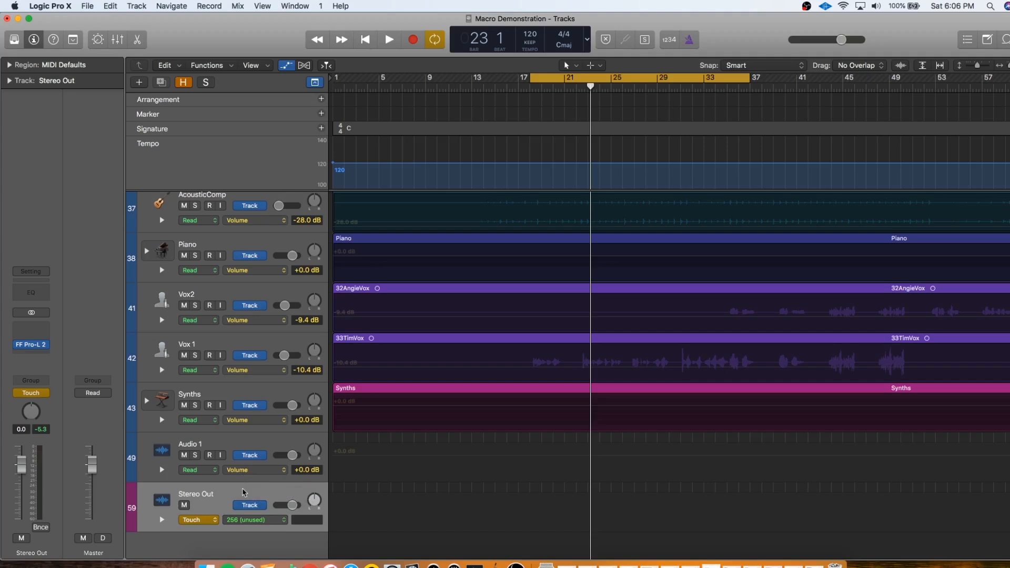
pyautogui.press('b')
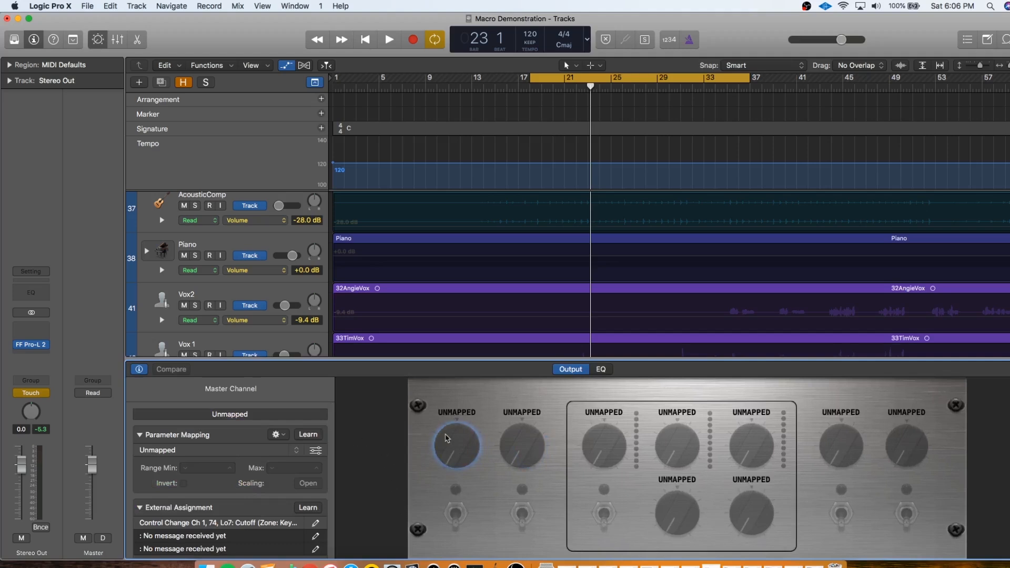
# Insert a Channel EQ on the Stereo Out channel strip and select the first Smart Controls knob for mapping.
pyautogui.click(513, 448)
pyautogui.click(442, 450)
pyautogui.click(38, 296)
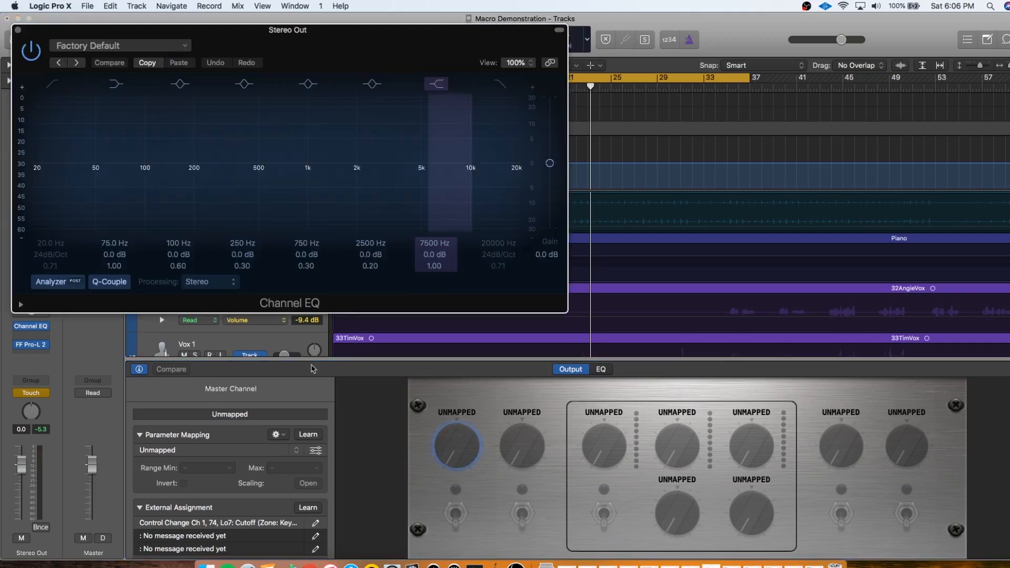
pyautogui.click(441, 443)
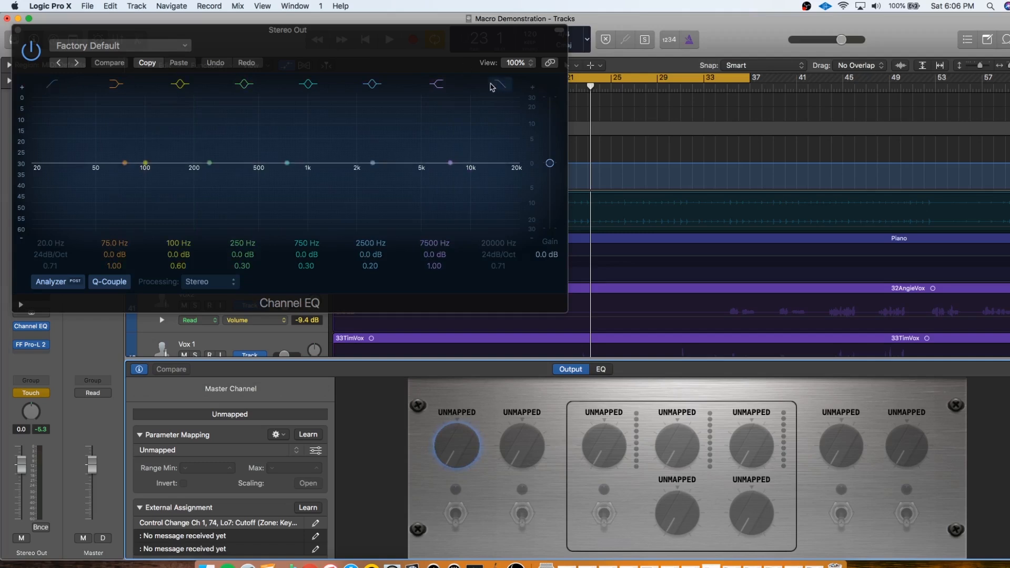
# Map the first Stereo Out knob to the Channel EQ's Low Cut On/Off and High Cut On/Off parameters.
pyautogui.click(299, 436)
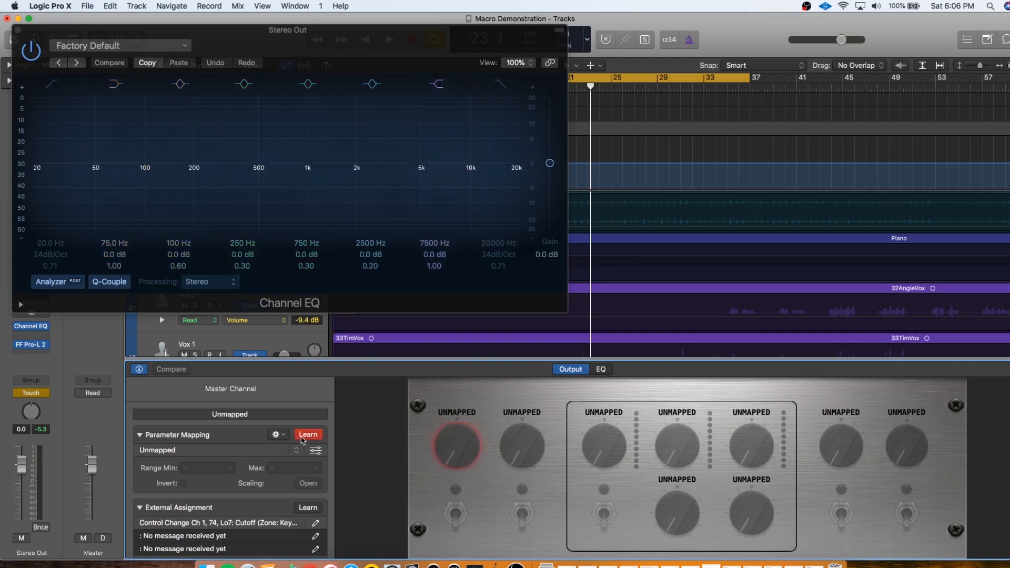
pyautogui.click(51, 84)
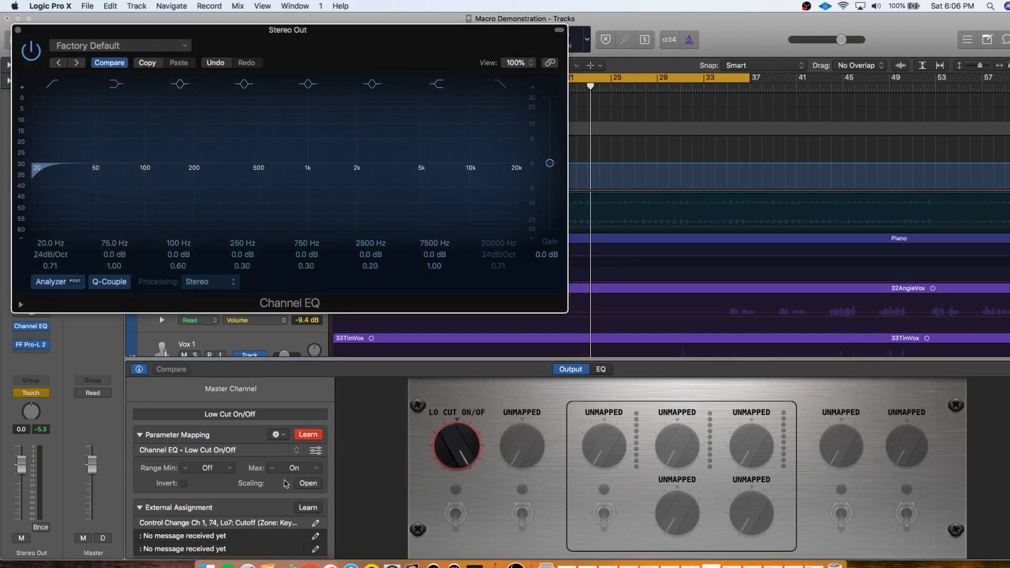
pyautogui.click(277, 434)
pyautogui.click(309, 512)
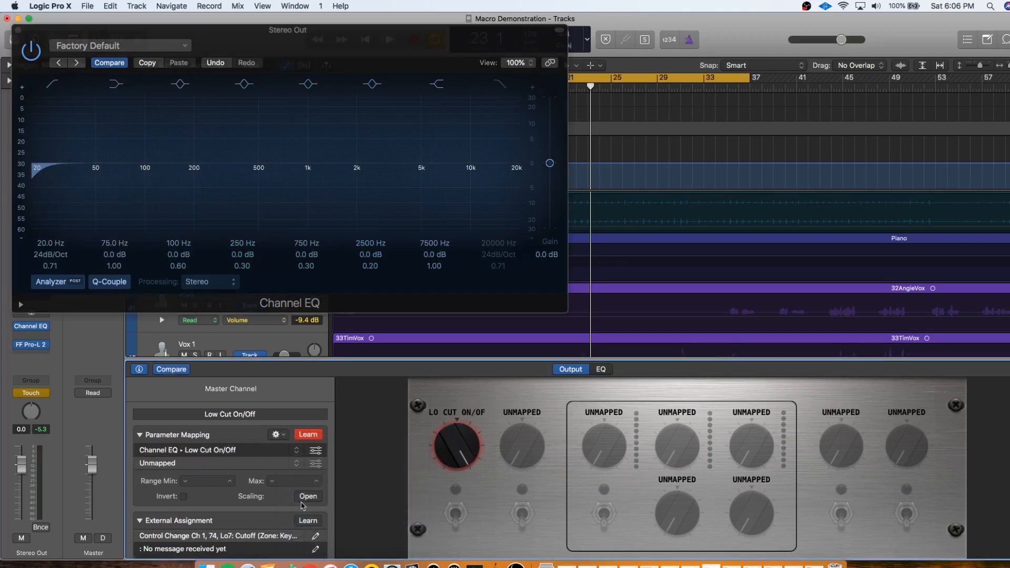
pyautogui.click(499, 83)
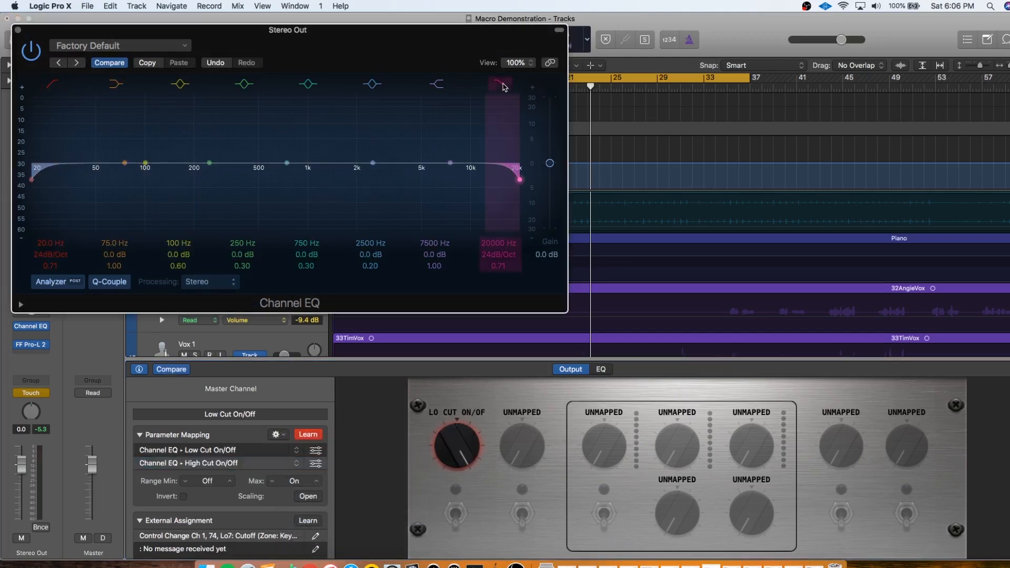
# Test the first knob by switching both cut filters off and back on around playback, and close the Channel EQ window.
pyautogui.moveTo(456, 446); pyautogui.dragTo(456, 458)
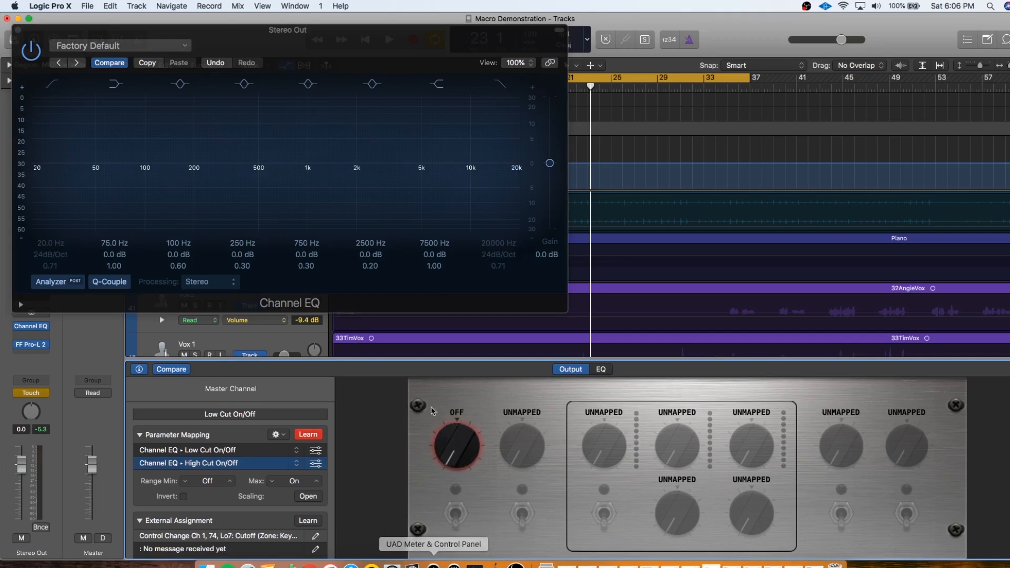
pyautogui.press('space')
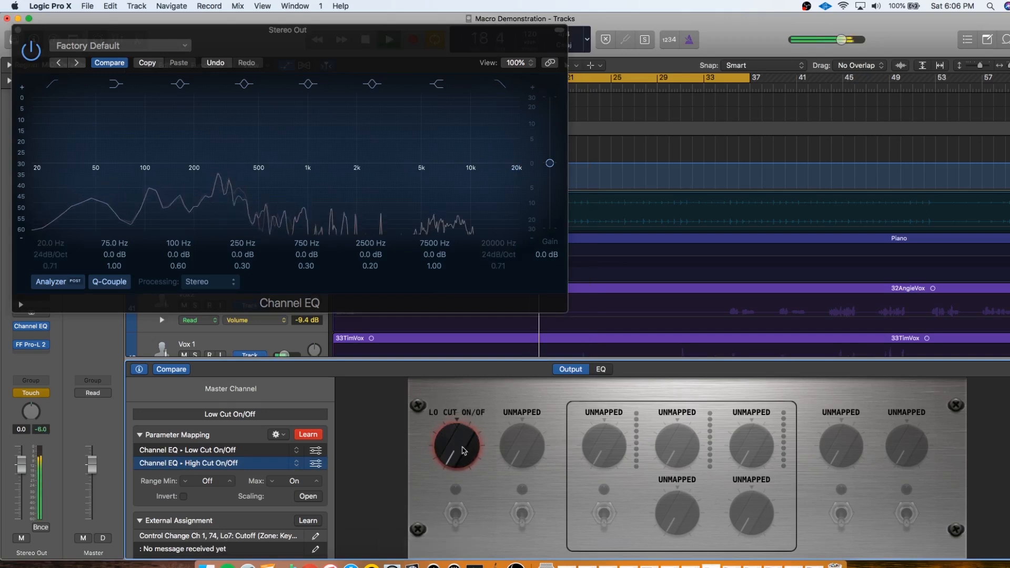
pyautogui.click(463, 450)
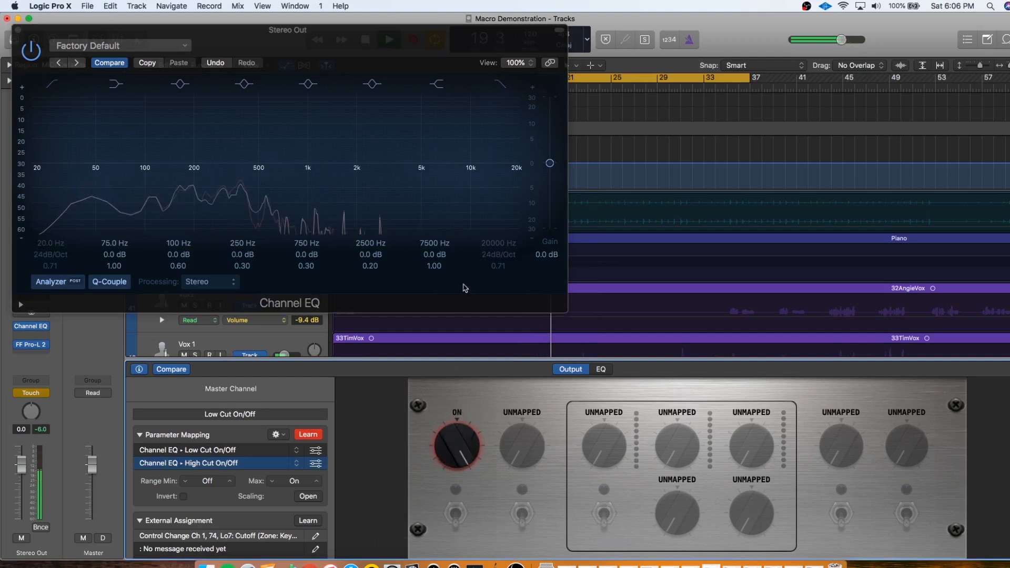
pyautogui.press('space')
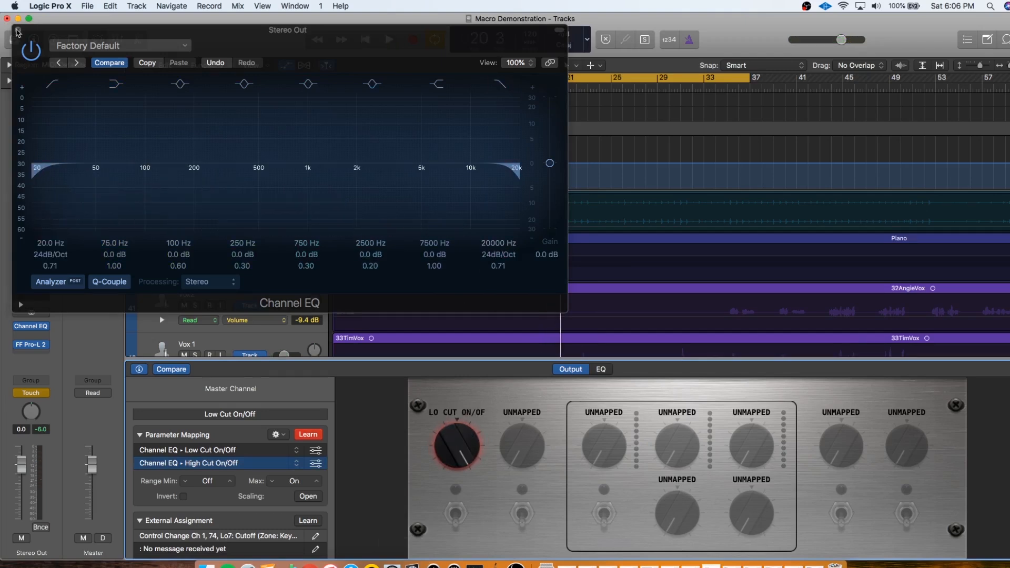
pyautogui.click(18, 30)
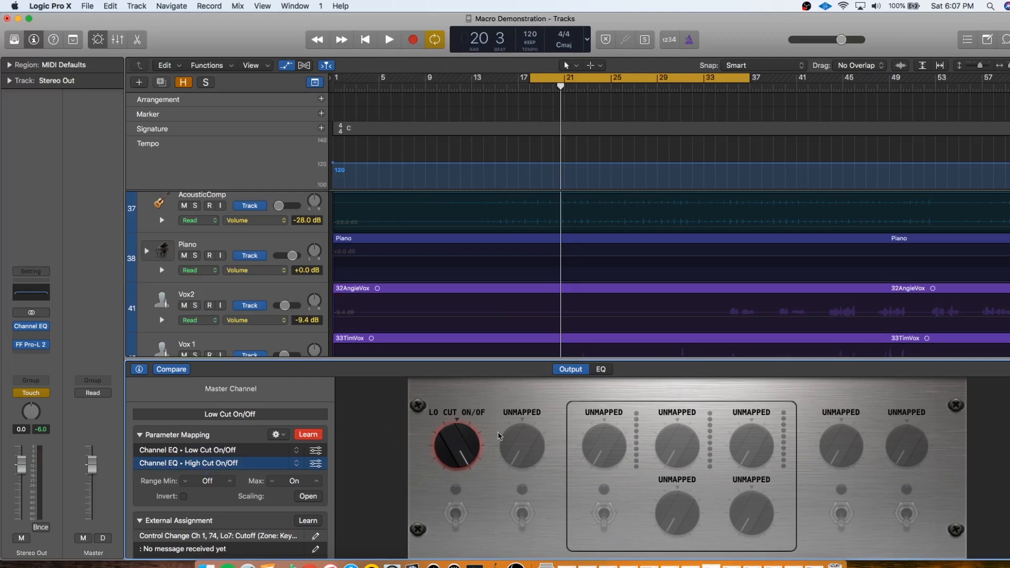
# Map the second Stereo Out knob to the Channel EQ's Low Cut Frequency and High Cut Frequency parameters.
pyautogui.click(519, 459)
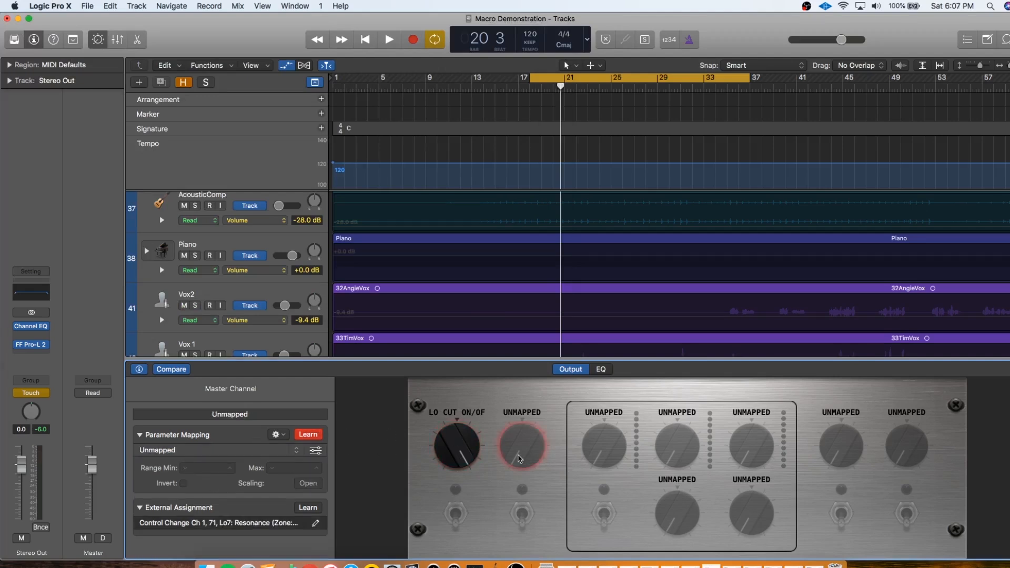
pyautogui.click(31, 326)
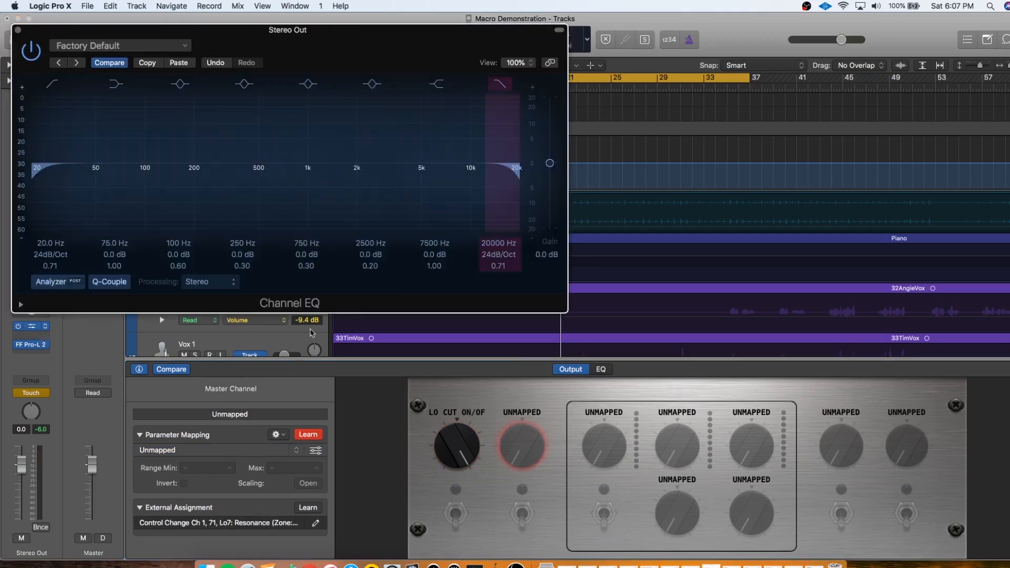
pyautogui.click(43, 186)
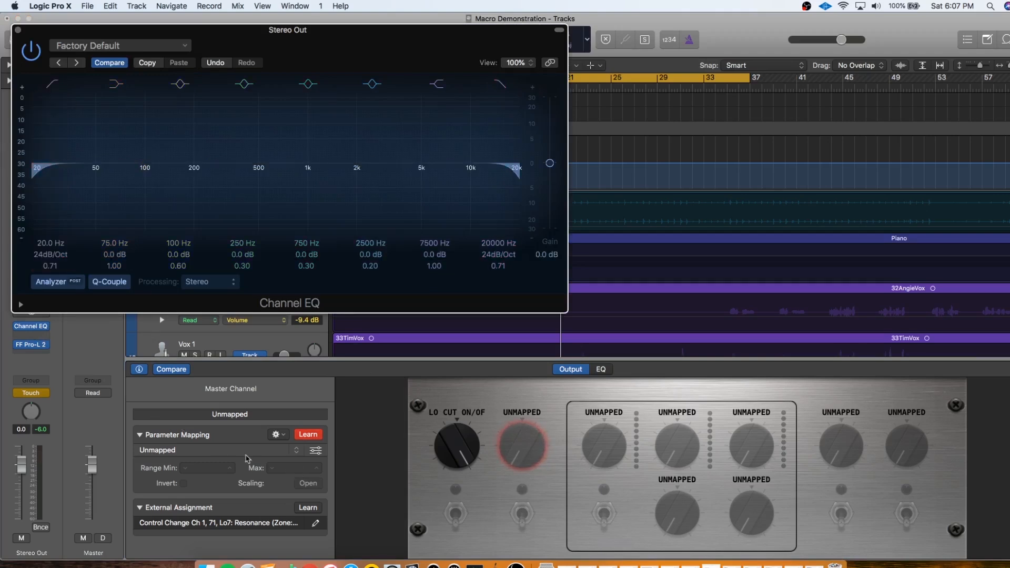
pyautogui.click(277, 436)
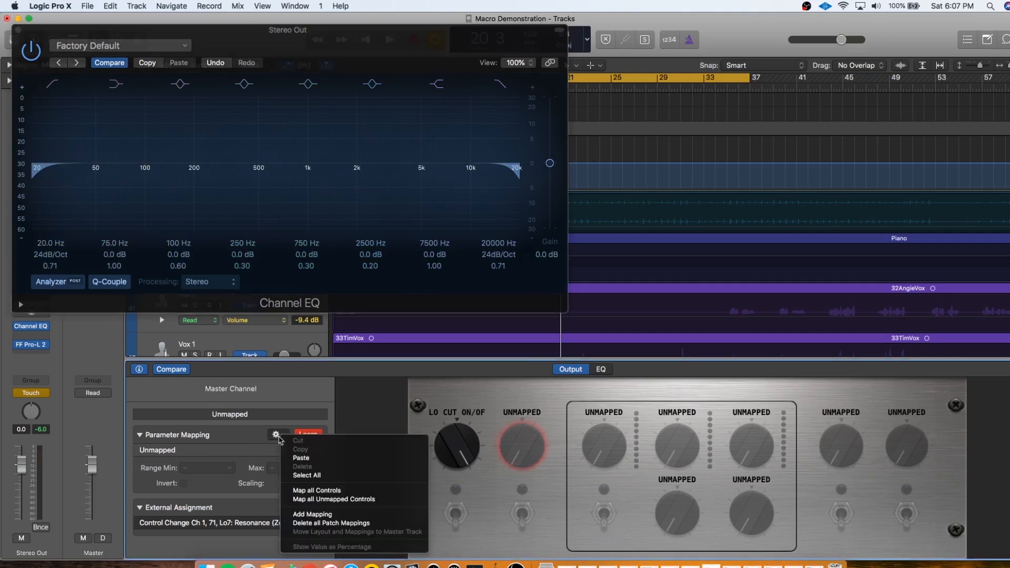
pyautogui.click(308, 515)
pyautogui.click(159, 451)
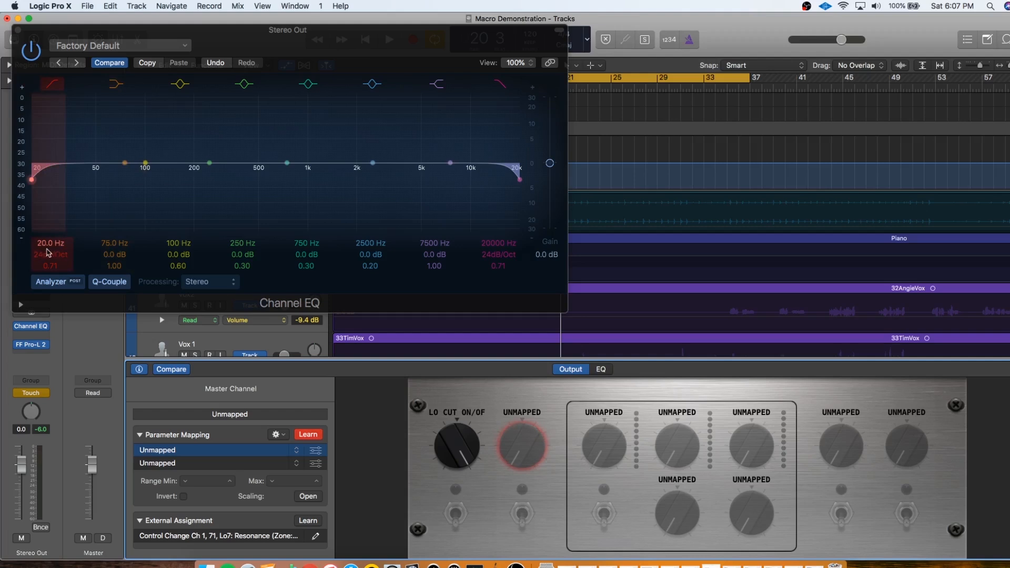
pyautogui.click(47, 251)
pyautogui.click(158, 464)
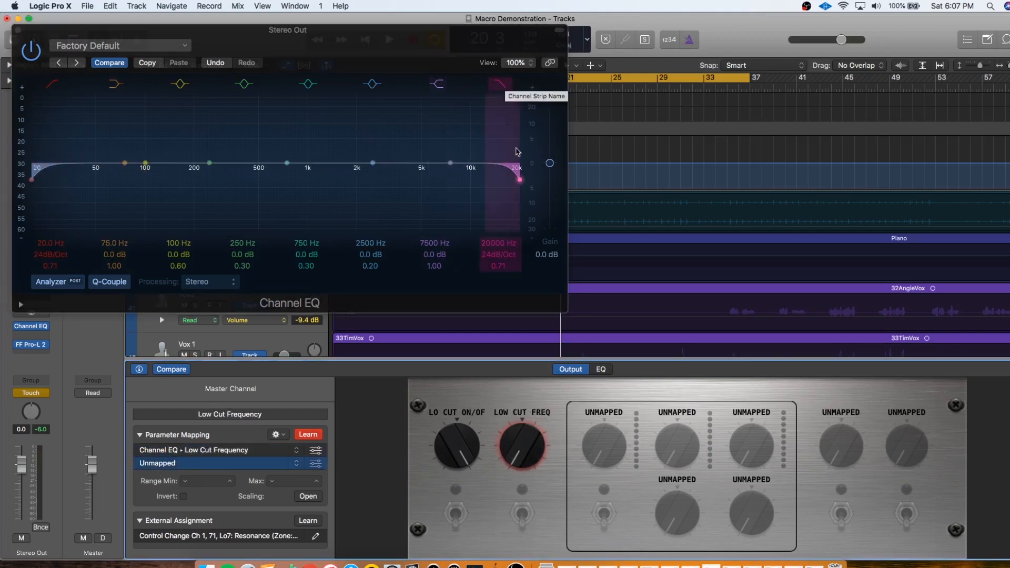
pyautogui.click(497, 243)
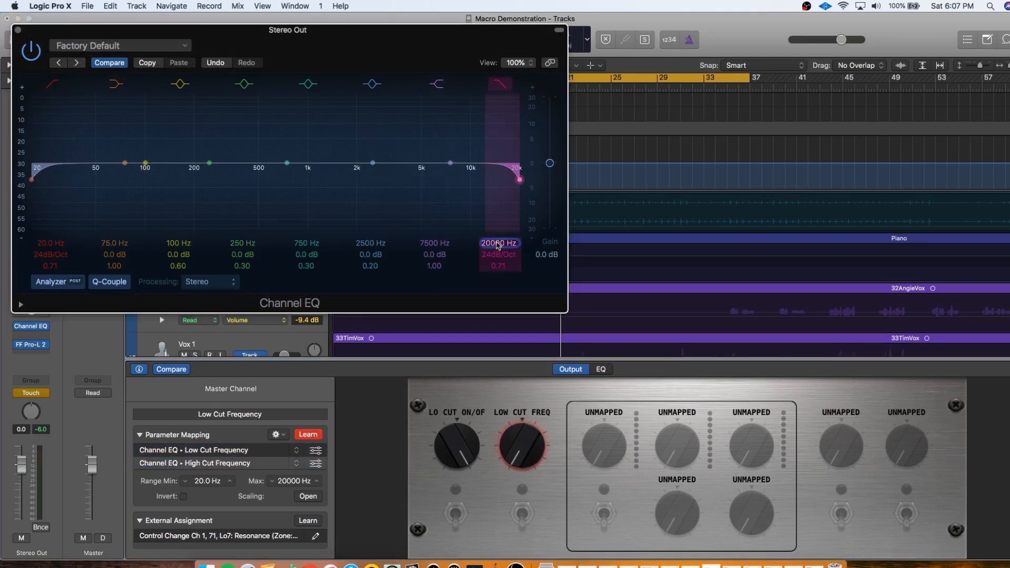
# Invert the High Cut Frequency mapping of the second knob, keep Low Cut Frequency uninverted, and try the knob.
pyautogui.click(205, 458)
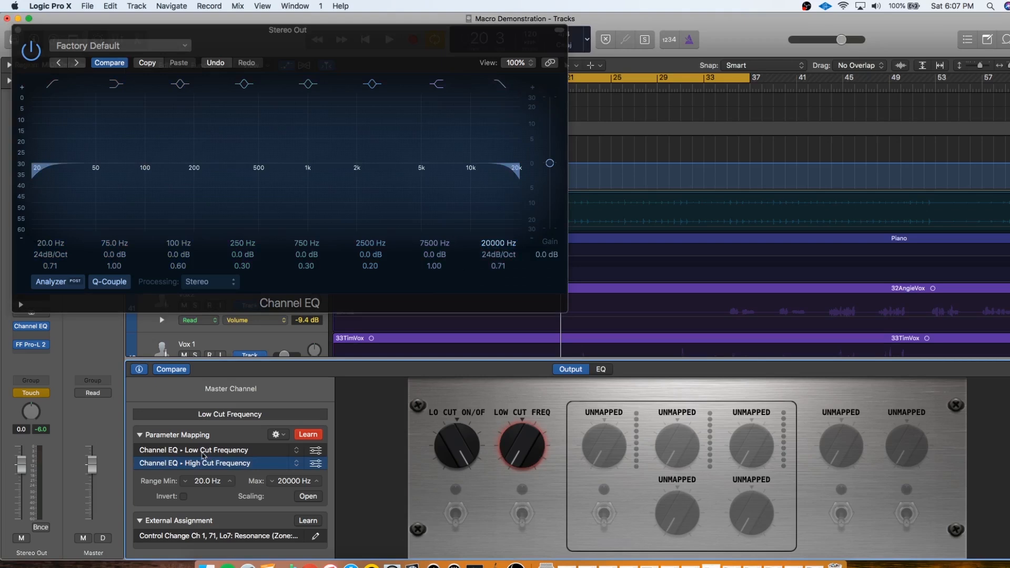
pyautogui.click(204, 451)
pyautogui.click(183, 496)
pyautogui.moveTo(510, 439); pyautogui.dragTo(531, 470)
pyautogui.click(193, 466)
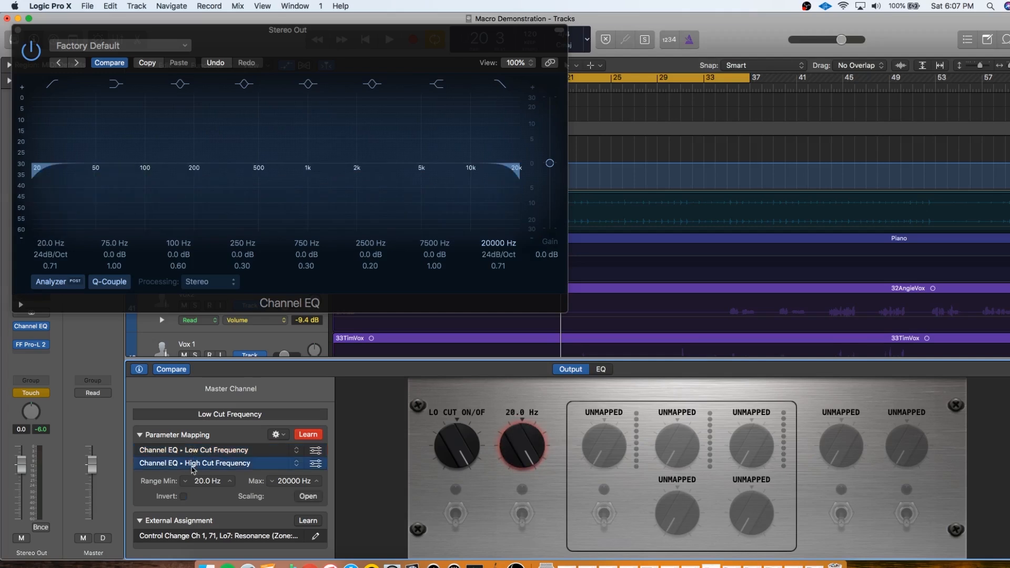
pyautogui.click(193, 450)
pyautogui.click(182, 497)
pyautogui.click(204, 465)
pyautogui.moveTo(514, 454); pyautogui.dragTo(529, 479)
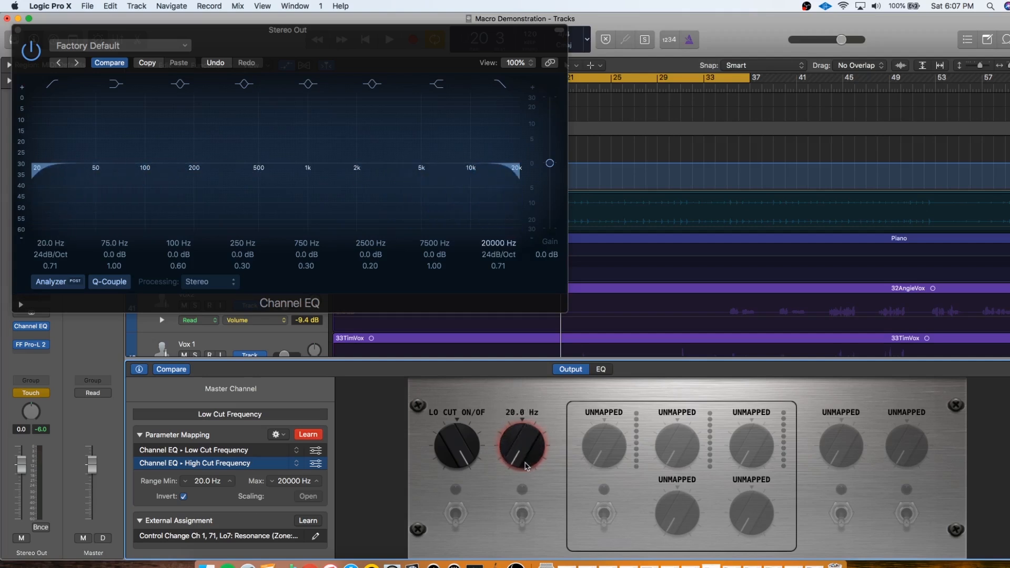
# Move the Channel EQ window aside and record a sweep of the Low Cut Freq knob during playback.
pyautogui.moveTo(271, 29); pyautogui.dragTo(84, 26)
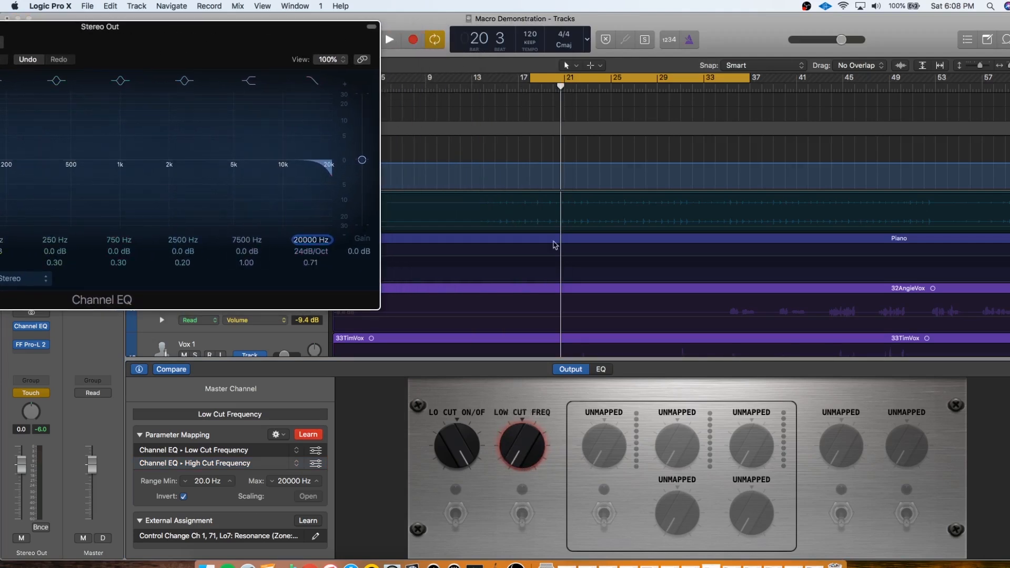
pyautogui.click(527, 467)
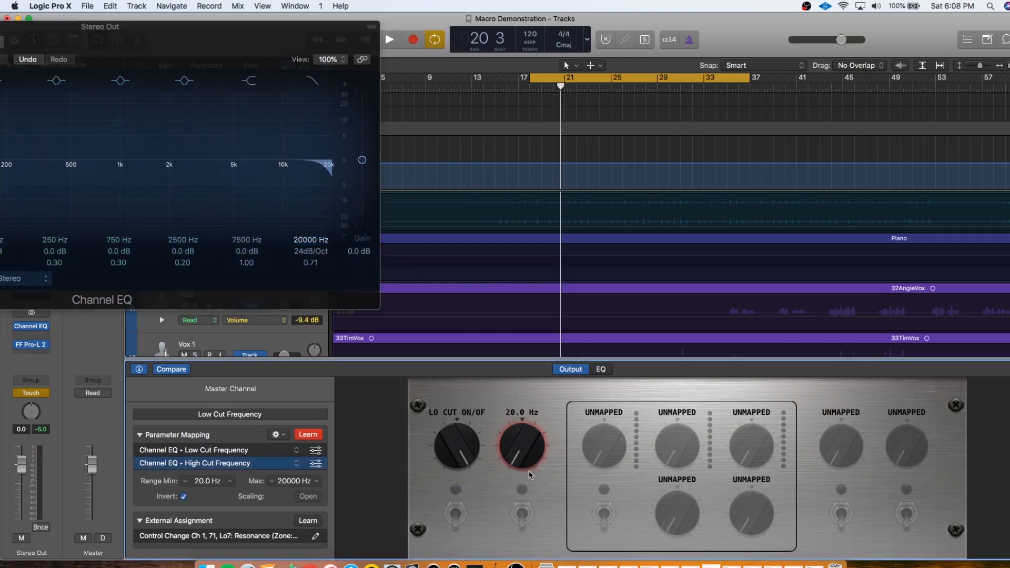
pyautogui.click(368, 264)
pyautogui.press('space')
pyautogui.moveTo(515, 457); pyautogui.dragTo(528, 430)
pyautogui.press('space')
# Turn the Low Cut Freq knob with the Channel EQ in view to check both cut filters, and close the EQ window.
pyautogui.moveTo(207, 46); pyautogui.dragTo(878, 47)
pyautogui.moveTo(796, 50); pyautogui.dragTo(1009, 89)
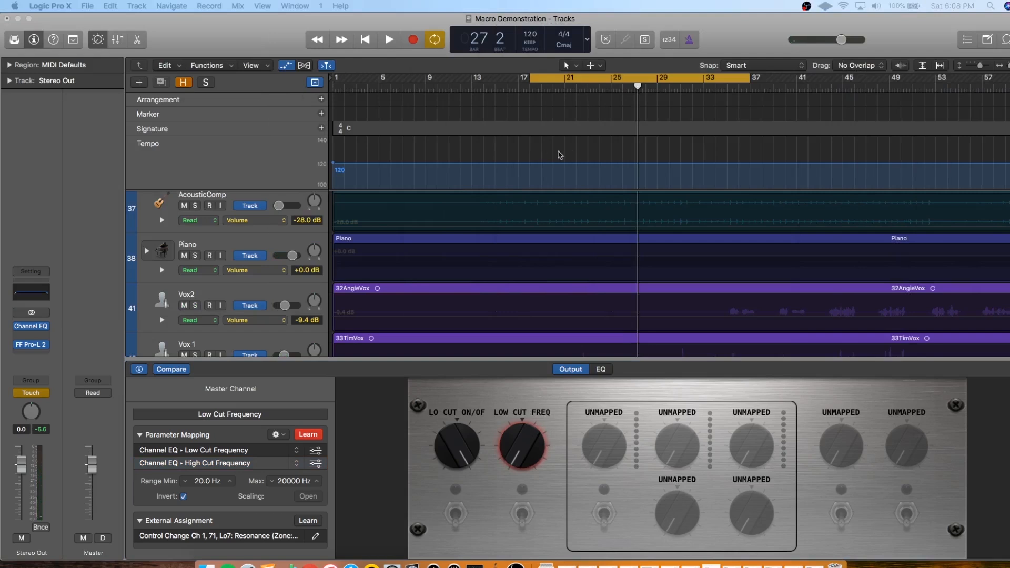
pyautogui.moveTo(1009, 79); pyautogui.dragTo(575, 48)
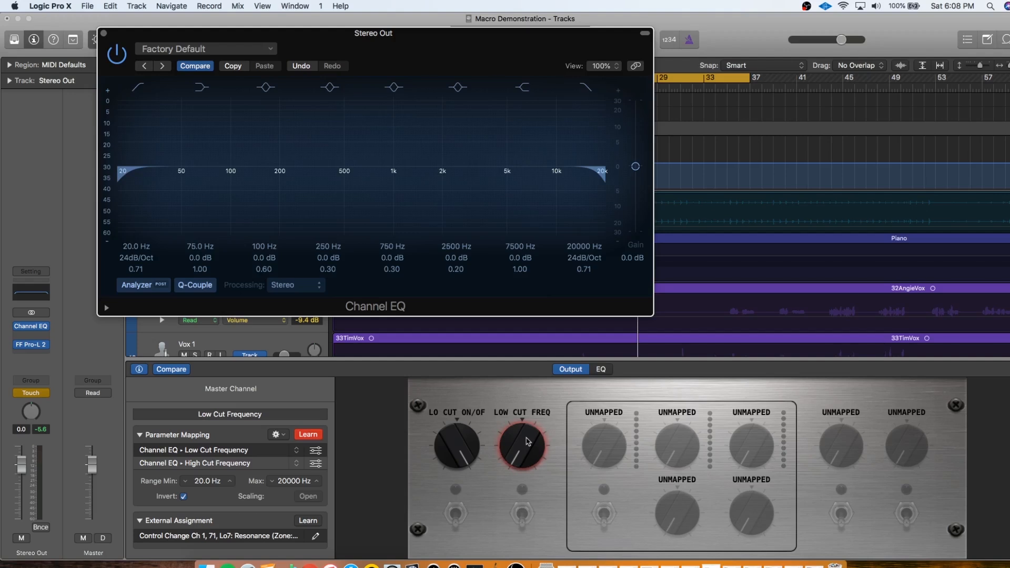
pyautogui.moveTo(527, 444); pyautogui.dragTo(519, 451)
pyautogui.moveTo(389, 66); pyautogui.dragTo(656, 192)
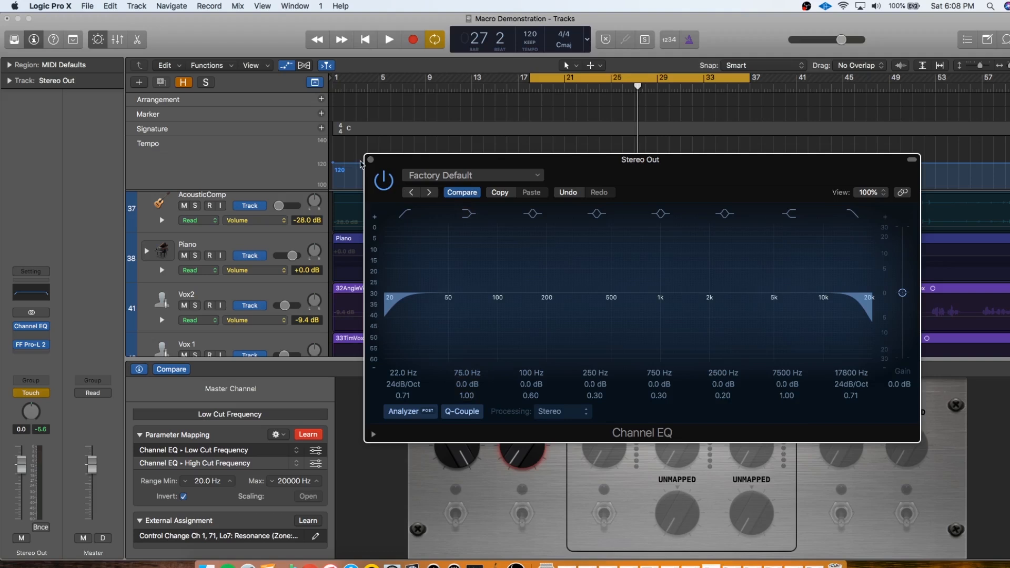
pyautogui.click(370, 160)
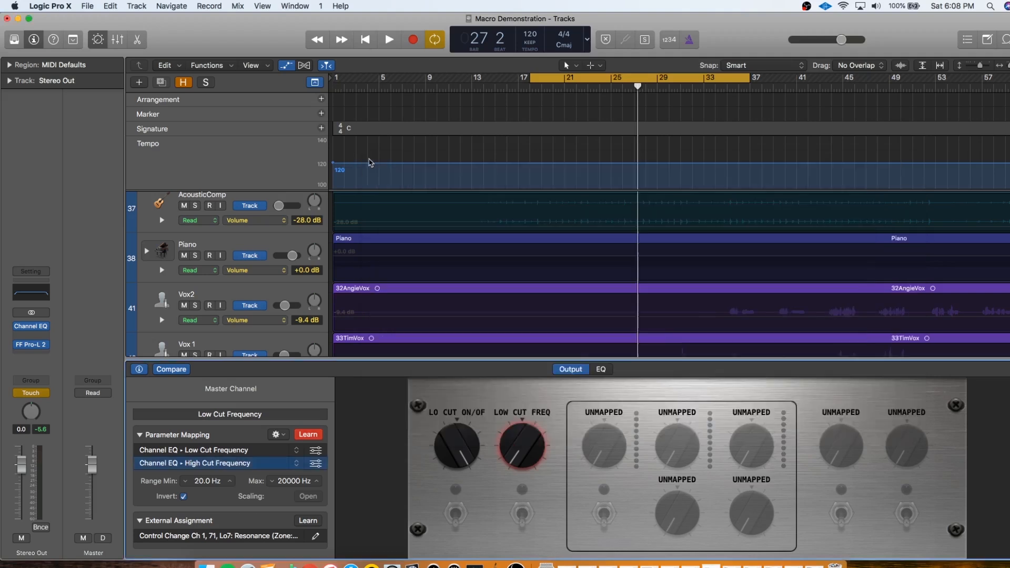
# Set the Stereo Out channel's automation mode to Read and bring its recorded automation lane into view.
pyautogui.click(45, 393)
pyautogui.click(49, 388)
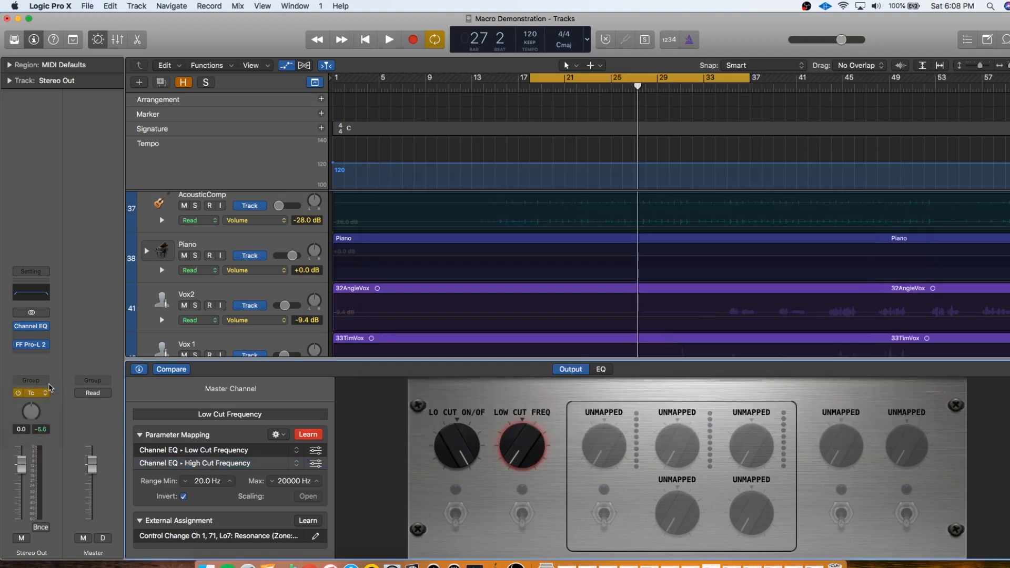
pyautogui.scroll(-10, 550, 263)
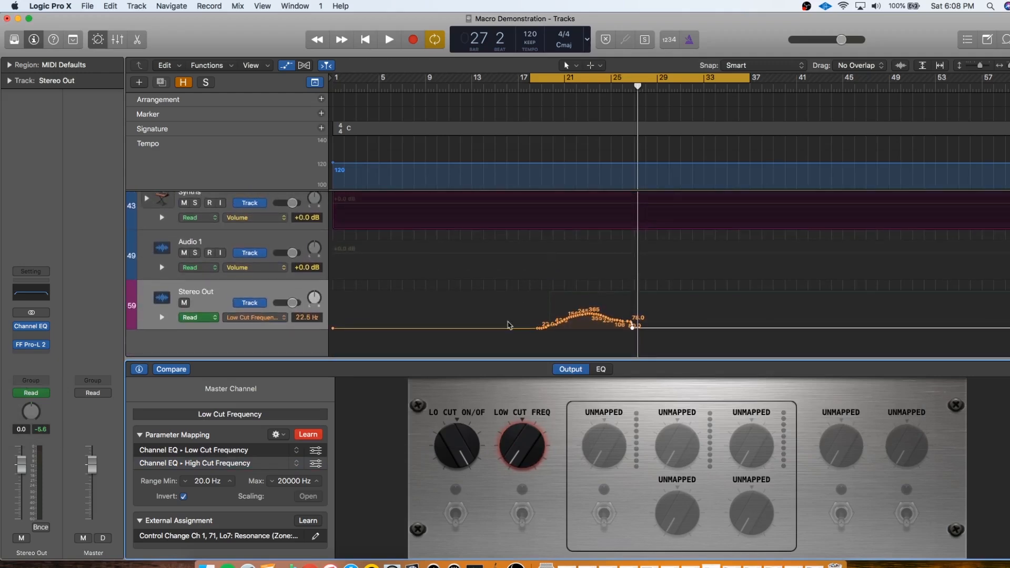
# Open the scaling graph of the Low Cut Frequency mapping and bend it into an upward-bowed curve from 20 to 20000 Hz.
pyautogui.click(454, 436)
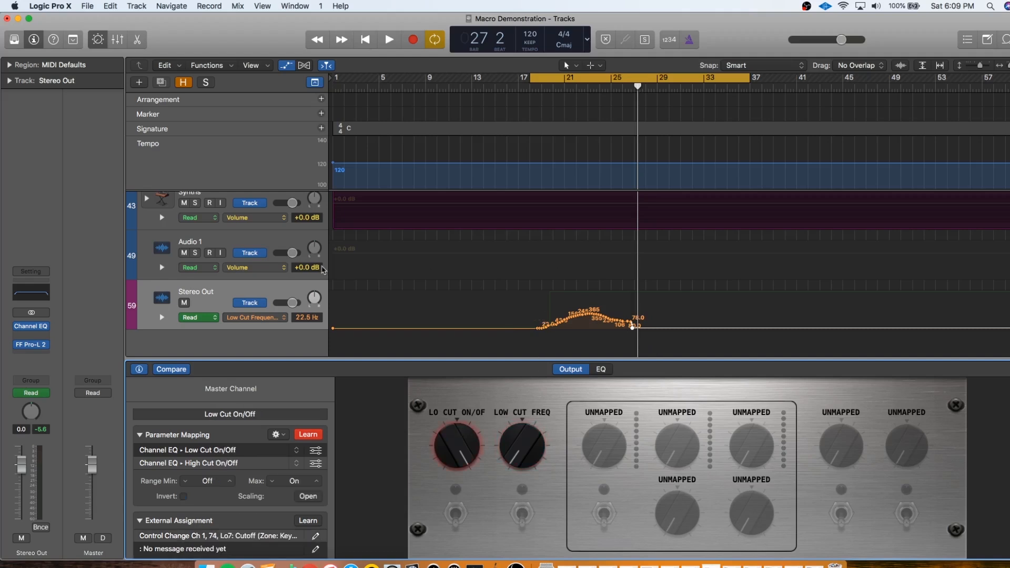
pyautogui.click(239, 464)
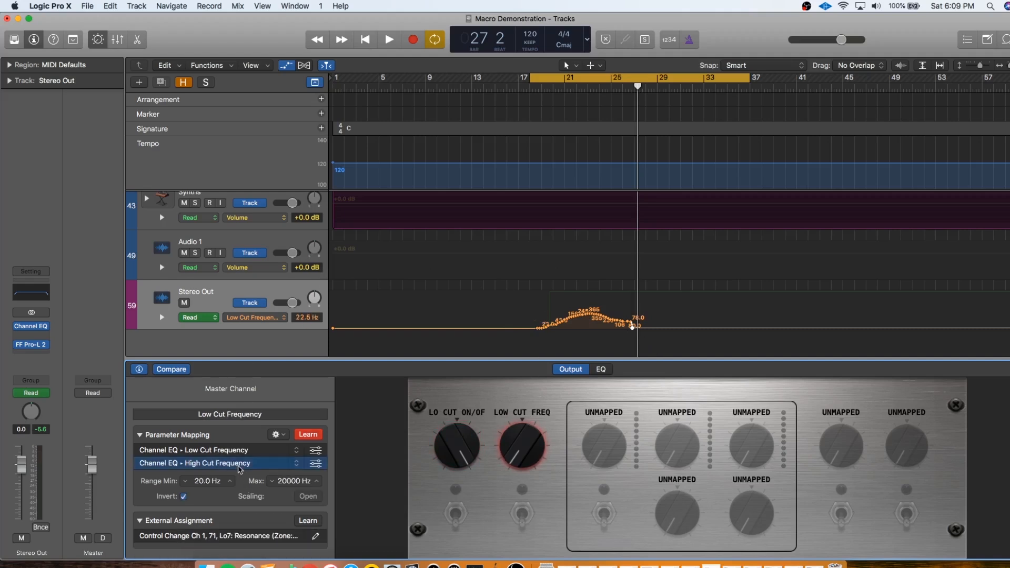
pyautogui.click(236, 451)
pyautogui.click(234, 463)
pyautogui.click(235, 451)
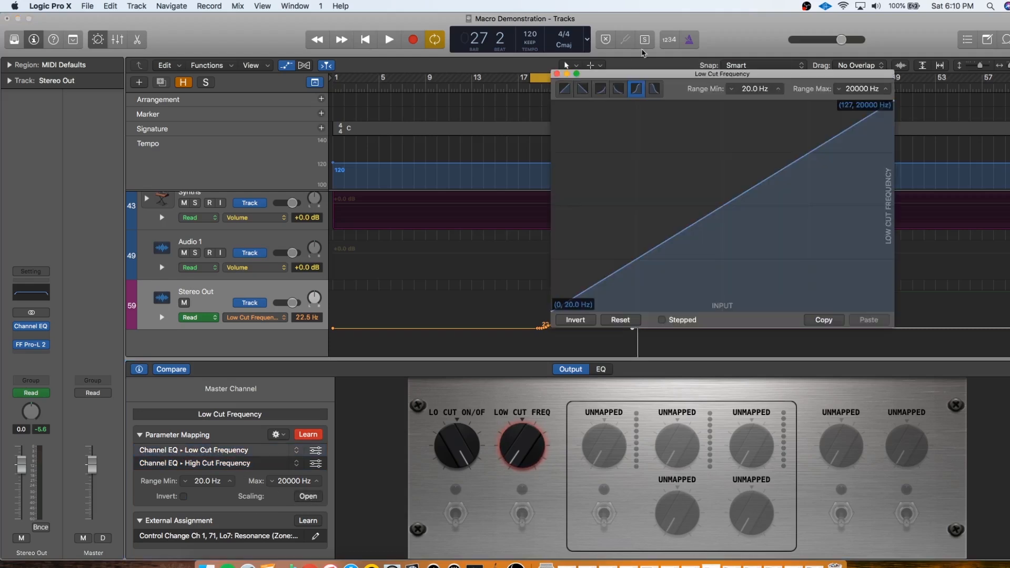
pyautogui.moveTo(652, 77); pyautogui.dragTo(587, 77)
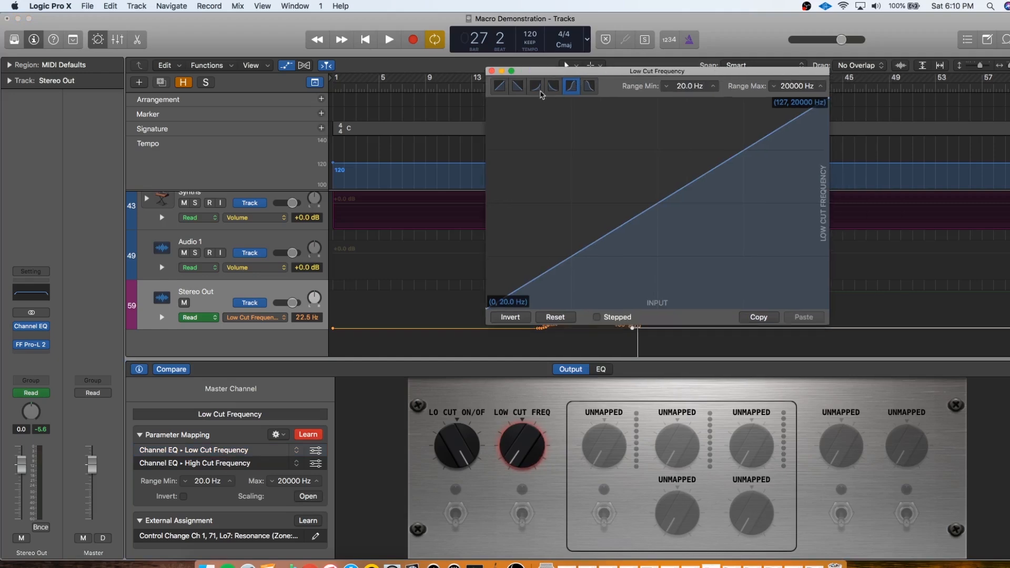
pyautogui.click(533, 87)
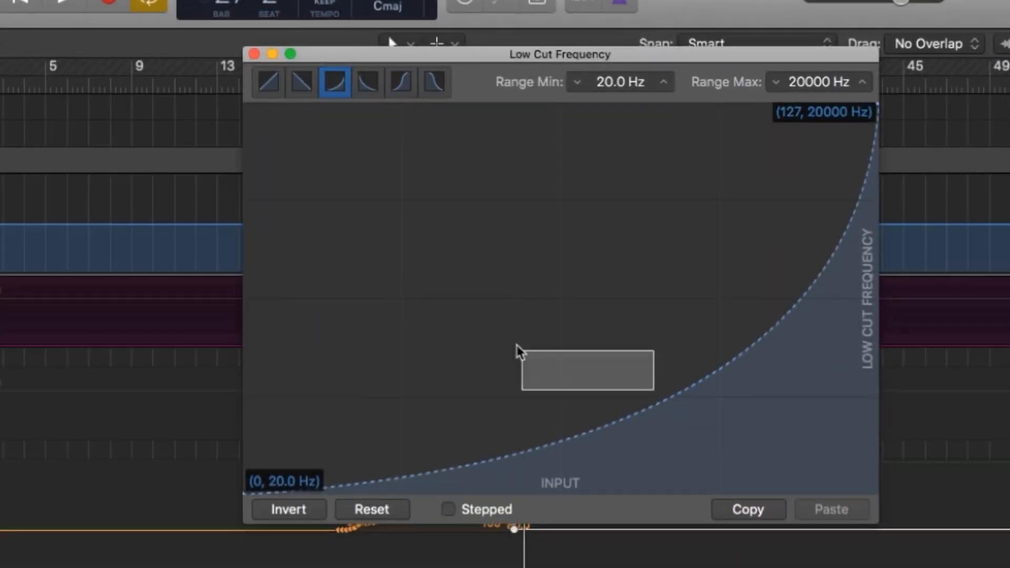
pyautogui.moveTo(652, 422); pyautogui.dragTo(389, 275)
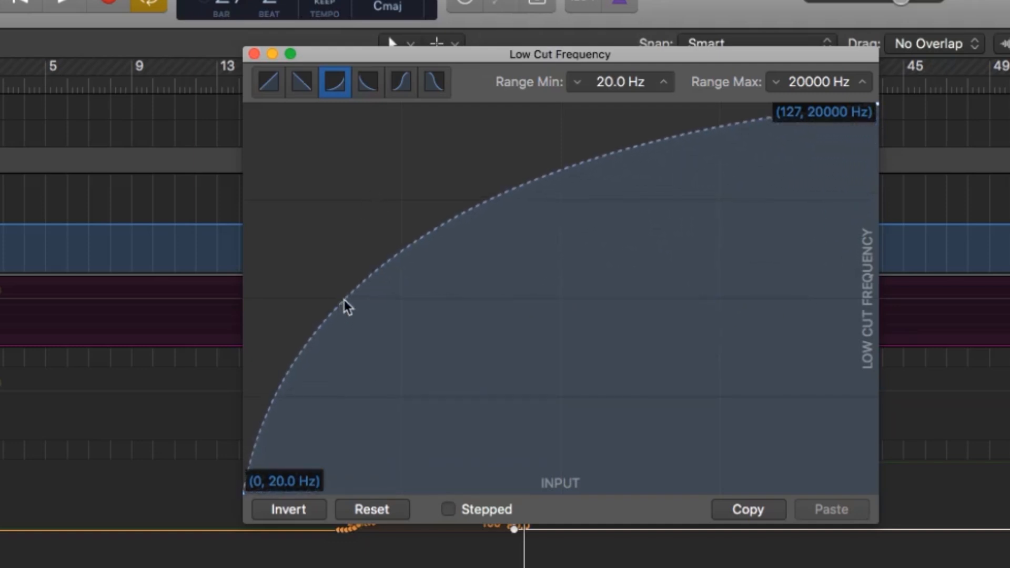
pyautogui.moveTo(355, 60); pyautogui.dragTo(488, 52)
# Play back the automated sweep with the Channel EQ open, and close the EQ and scaling windows.
pyautogui.click(31, 326)
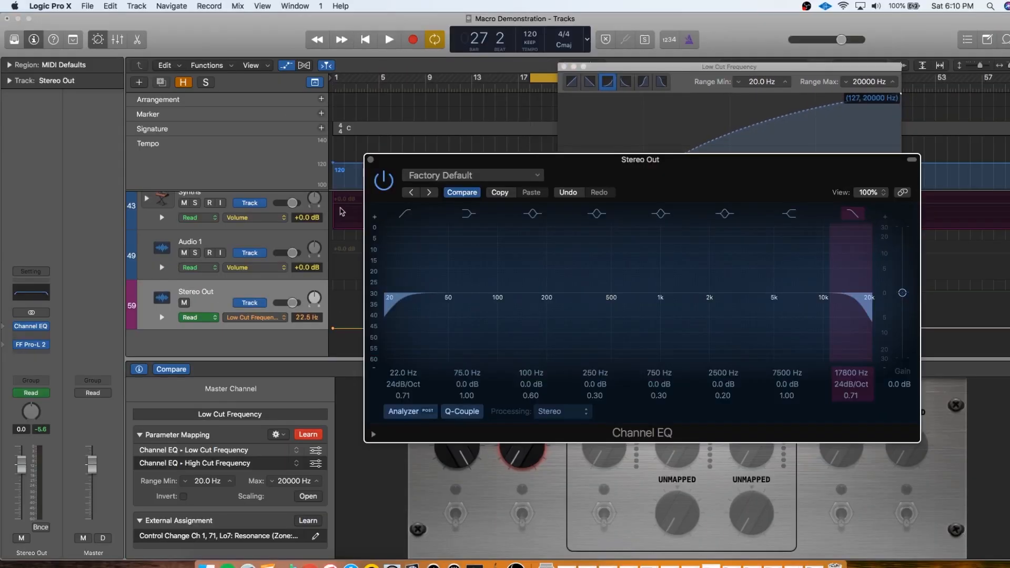
pyautogui.press('space')
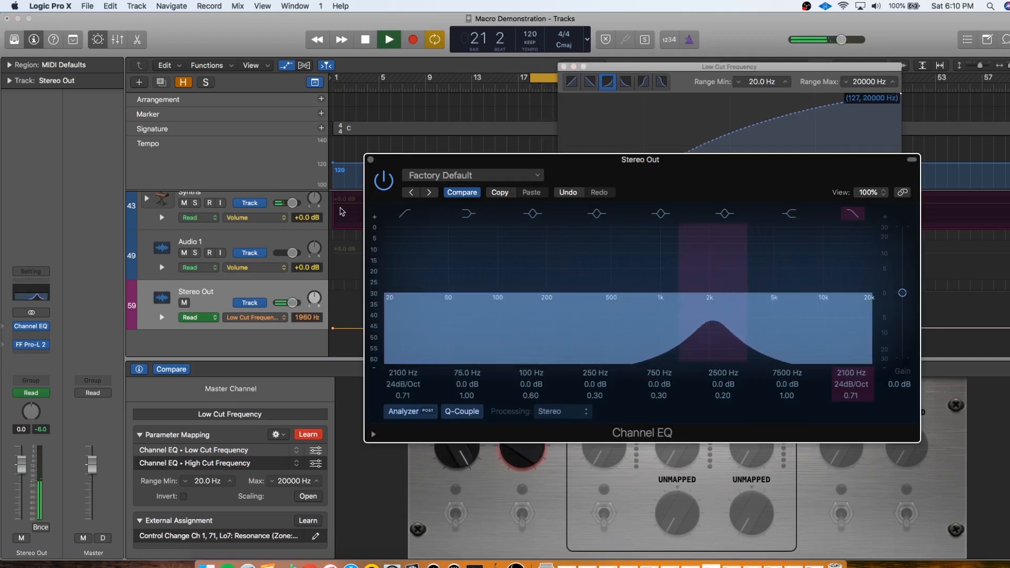
pyautogui.press('space')
pyautogui.click(370, 160)
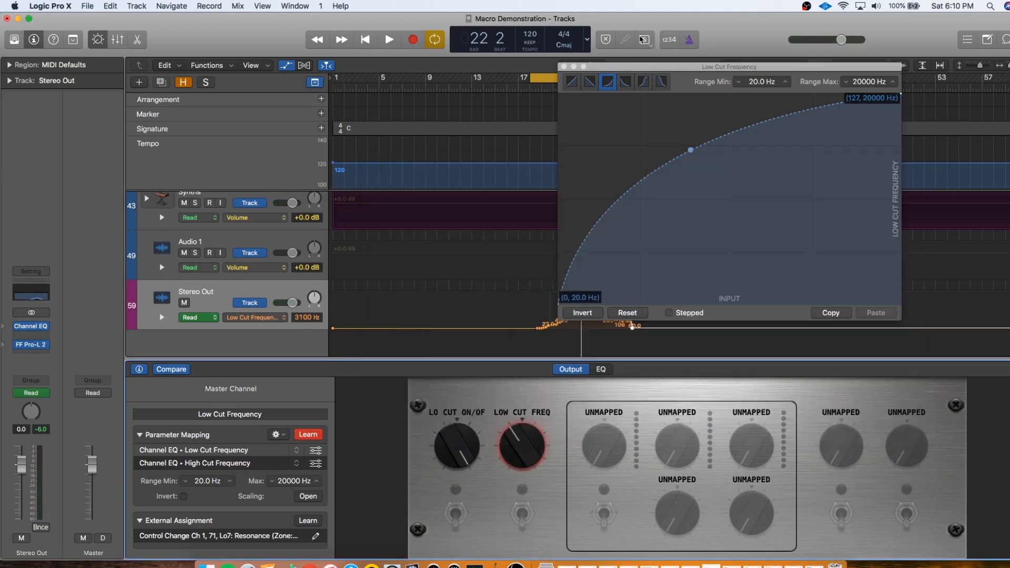
pyautogui.click(562, 67)
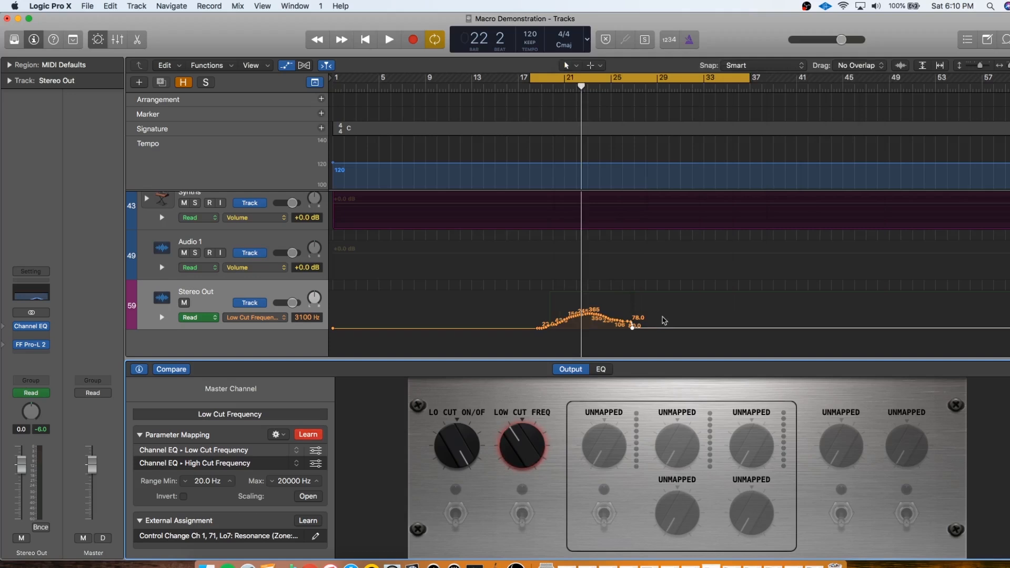
# Select the recorded automation points on the Stereo Out track and delete them.
pyautogui.moveTo(662, 317); pyautogui.dragTo(256, 285)
pyautogui.press('Delete')
pyautogui.press('Delete')
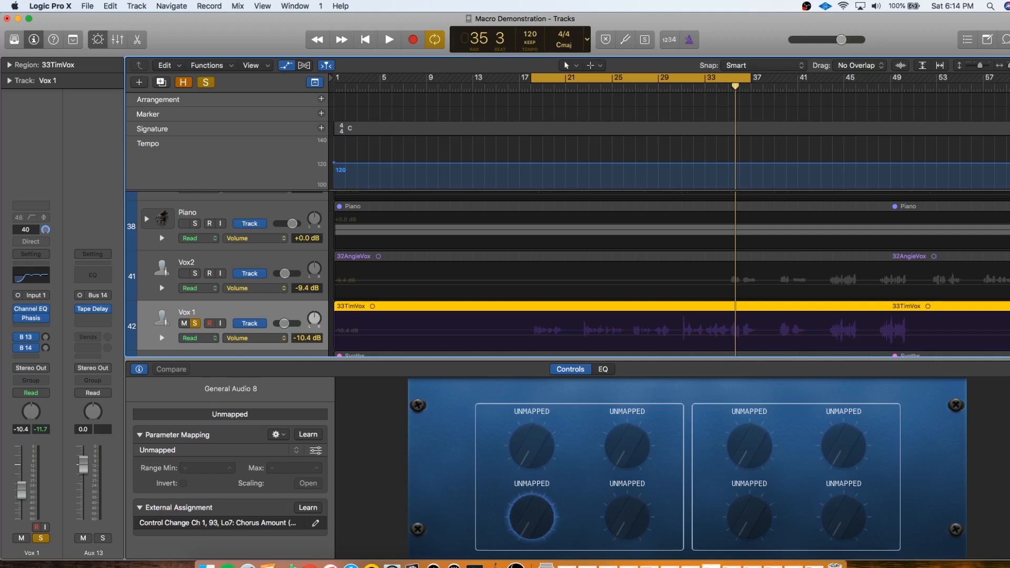
# Look at the Phasis plug-in inserted on the Vox 1 track and close its window.
pyautogui.scroll(-2, 227, 258)
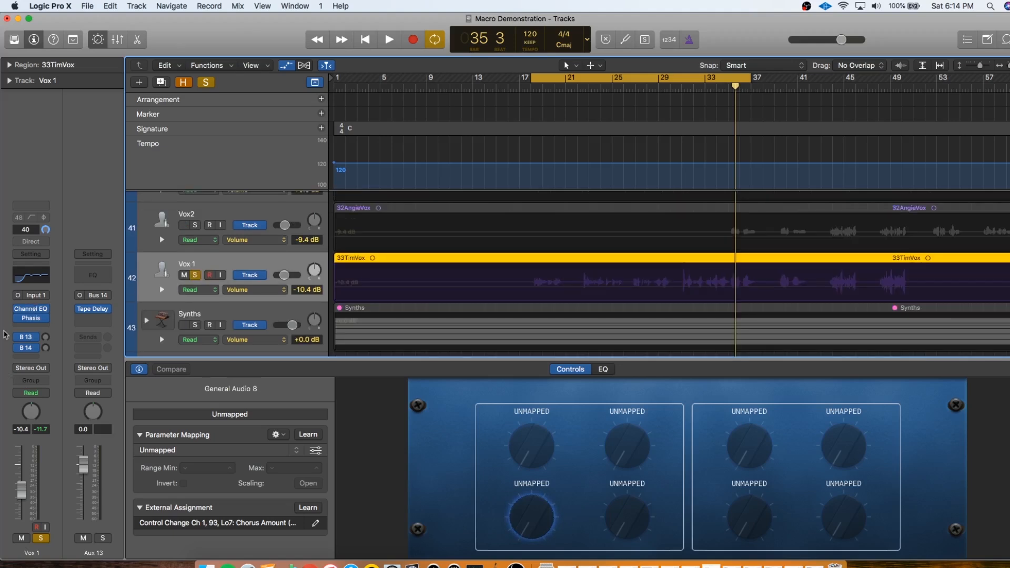
pyautogui.click(38, 320)
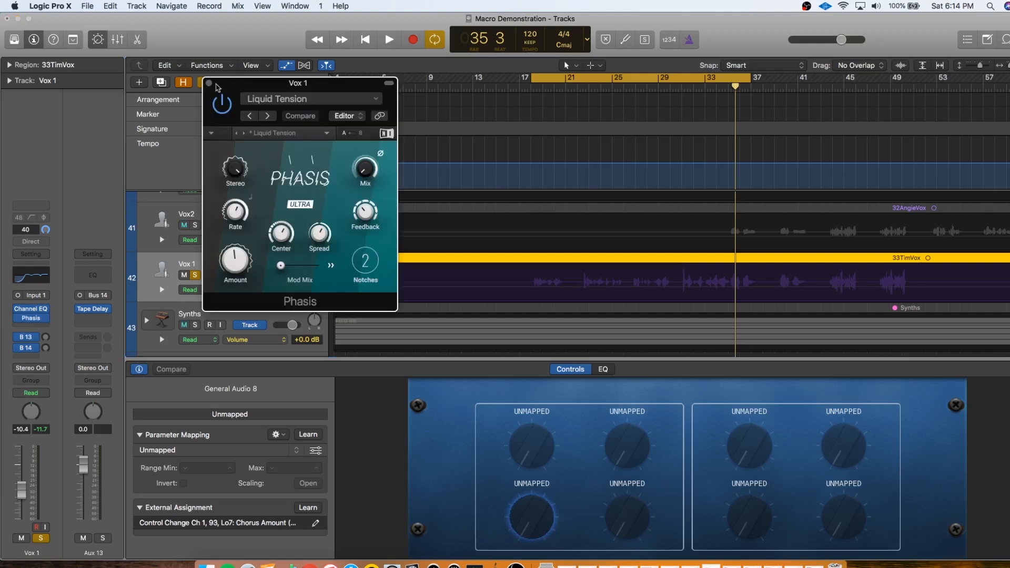
pyautogui.click(209, 83)
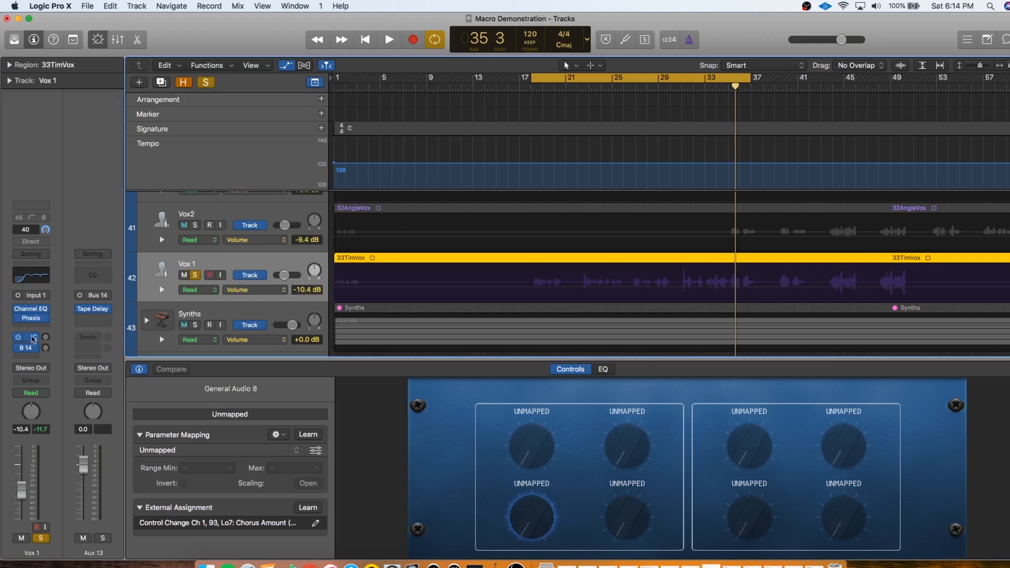
# Inspect the effects on the aux channels fed by Vox 1's Bus 13 and Bus 14 sends, and play the soloed vocal briefly.
pyautogui.click(26, 336)
pyautogui.click(65, 326)
pyautogui.click(29, 348)
pyautogui.click(95, 314)
pyautogui.click(27, 337)
pyautogui.click(72, 376)
pyautogui.click(259, 178)
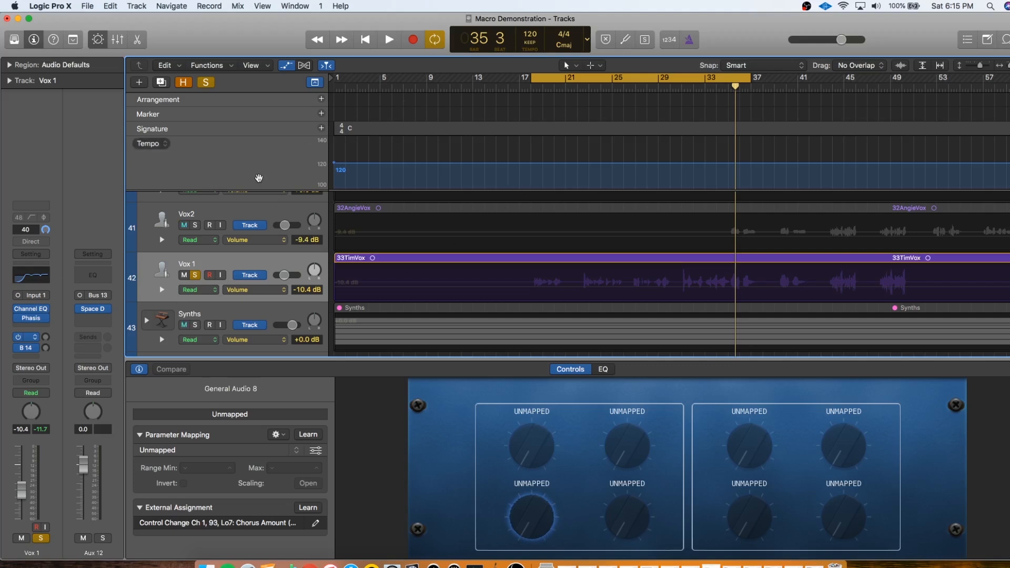
pyautogui.press('space')
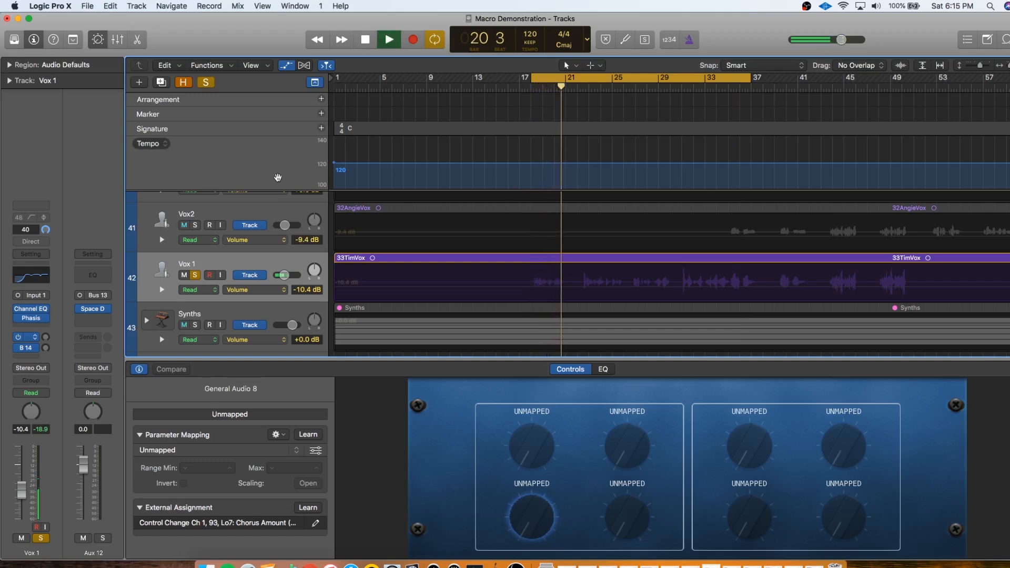
pyautogui.press('space')
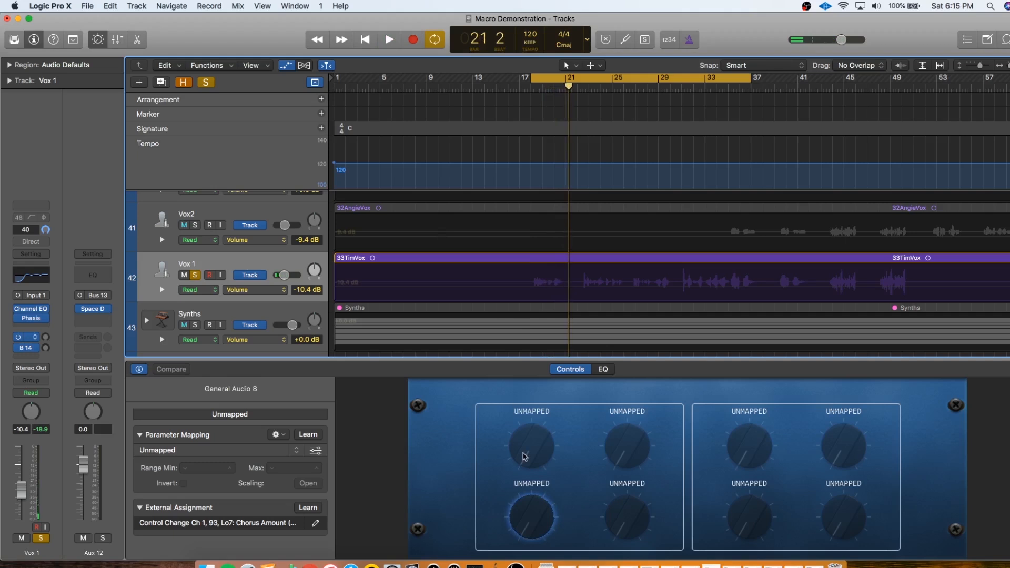
# Add two extra parameter mapping slots to the first unmapped Smart Control knob of Vox 1.
pyautogui.click(525, 456)
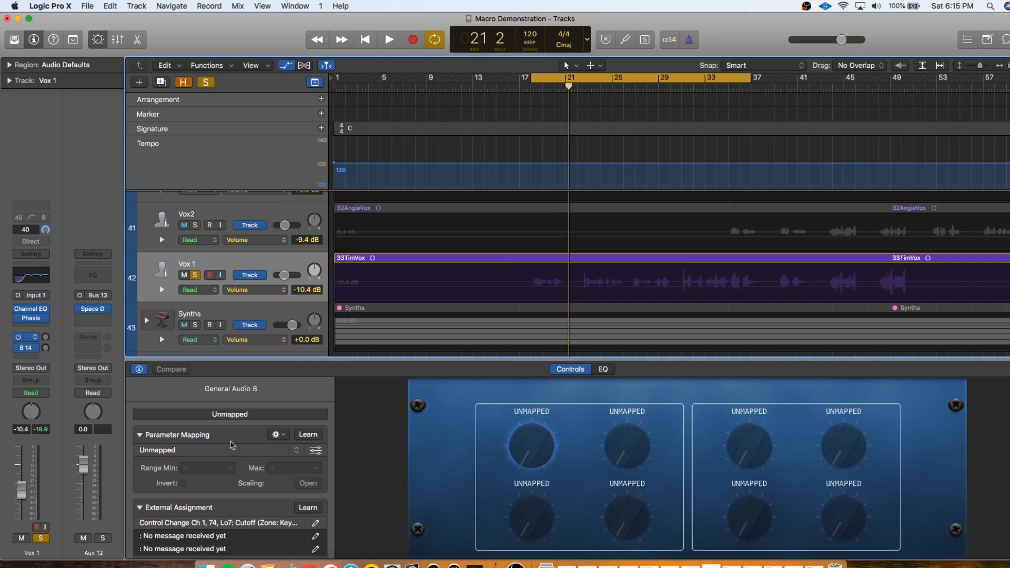
pyautogui.click(276, 434)
pyautogui.click(320, 511)
pyautogui.click(276, 434)
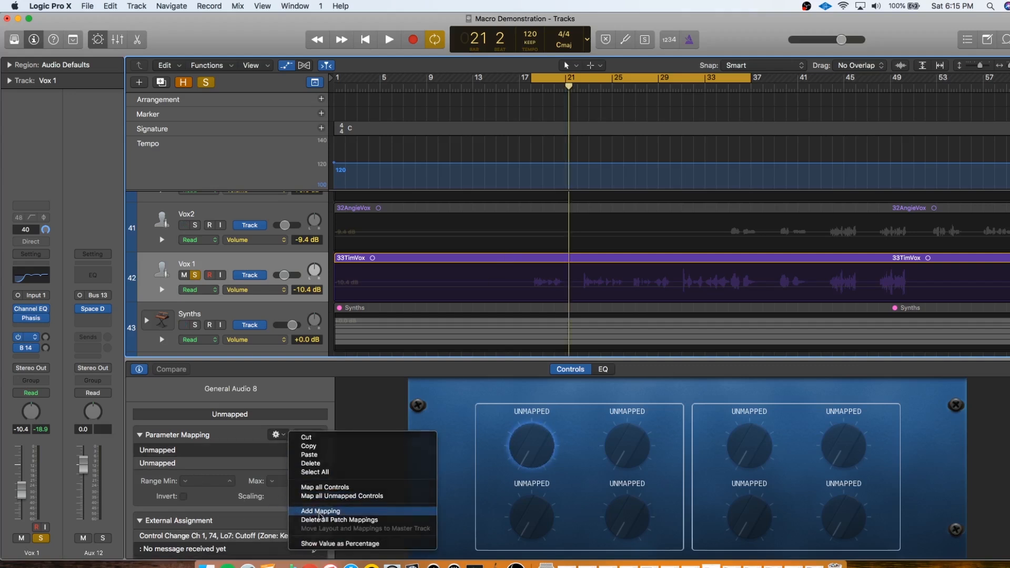
pyautogui.click(319, 515)
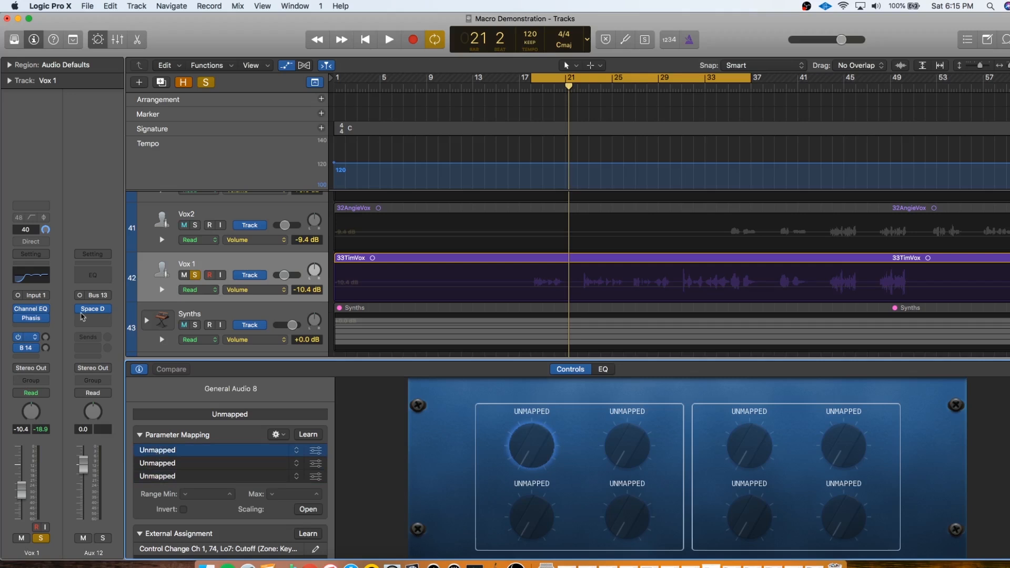
# Map the first mapping slot to the Mix parameter of Vox 1's Phasis plug-in using Learn, and close the plug-in window.
pyautogui.click(31, 318)
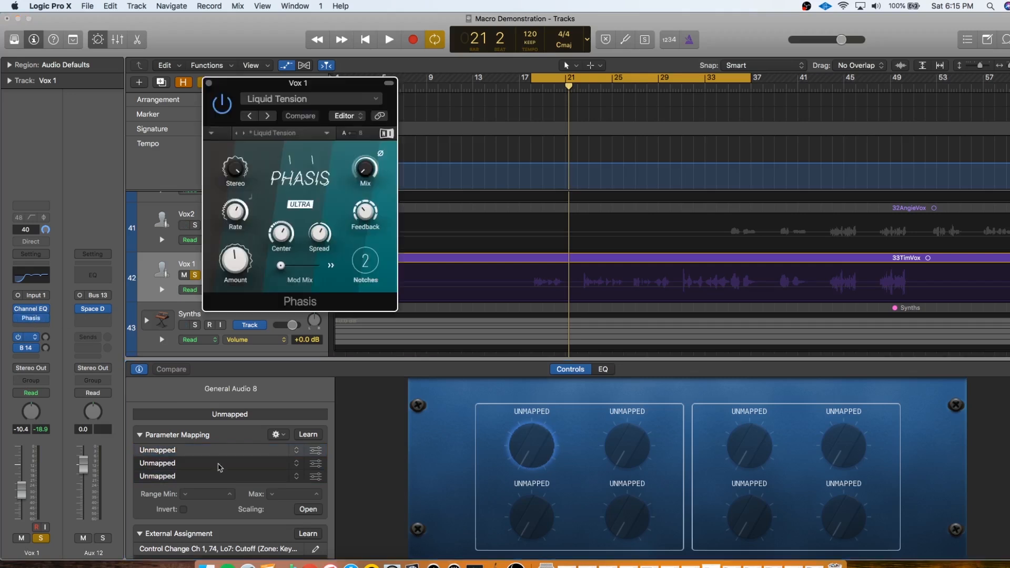
pyautogui.click(305, 435)
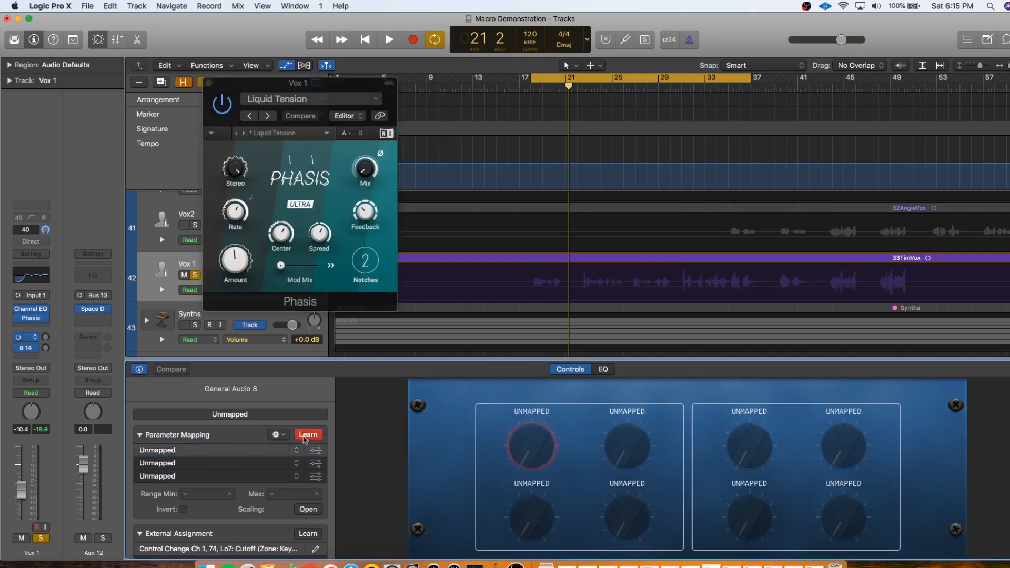
pyautogui.click(367, 170)
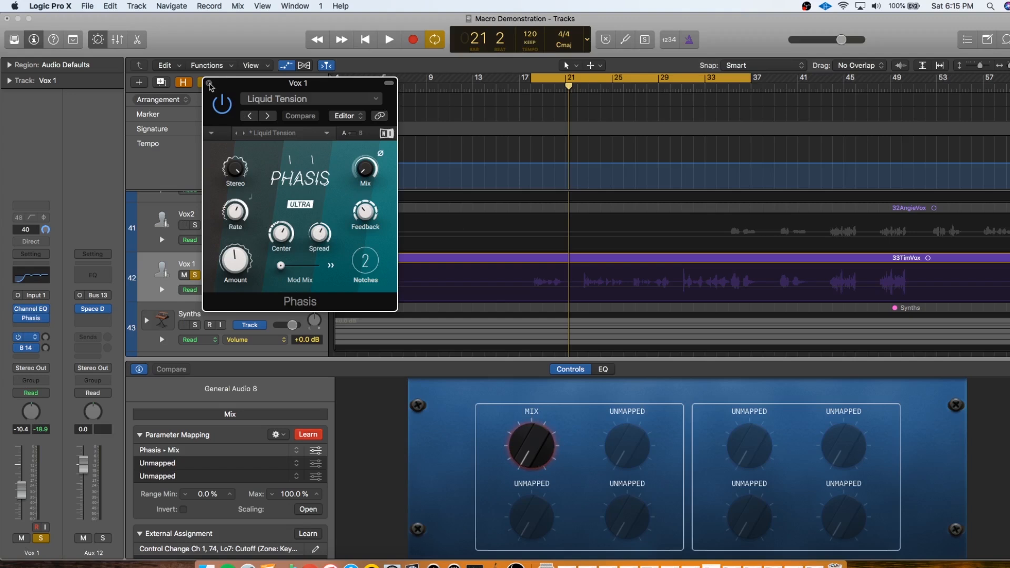
pyautogui.click(208, 83)
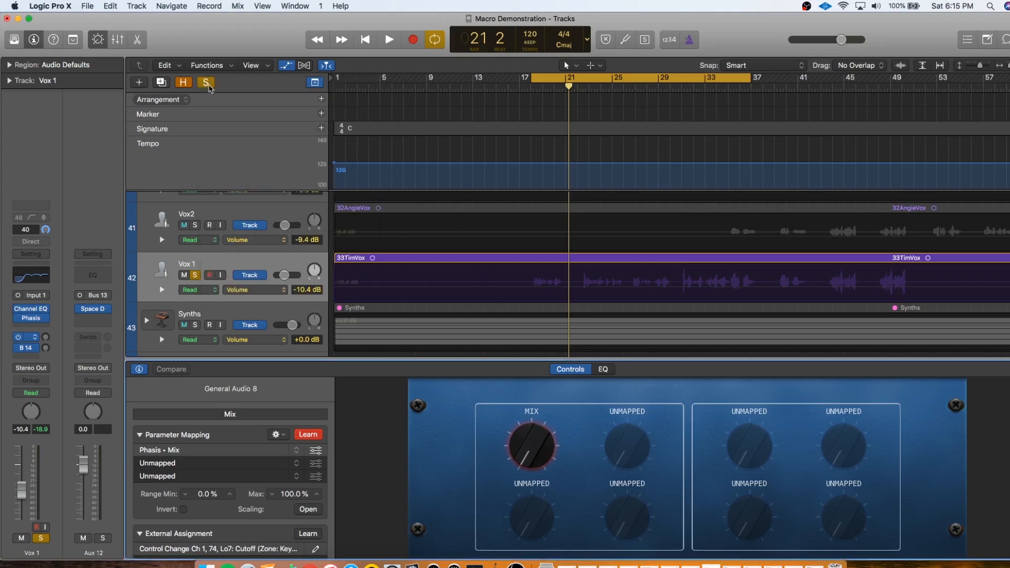
# Learn the Bus 13 and Bus 14 send levels into the second and third mapping slots, and end Learn mode.
pyautogui.click(182, 462)
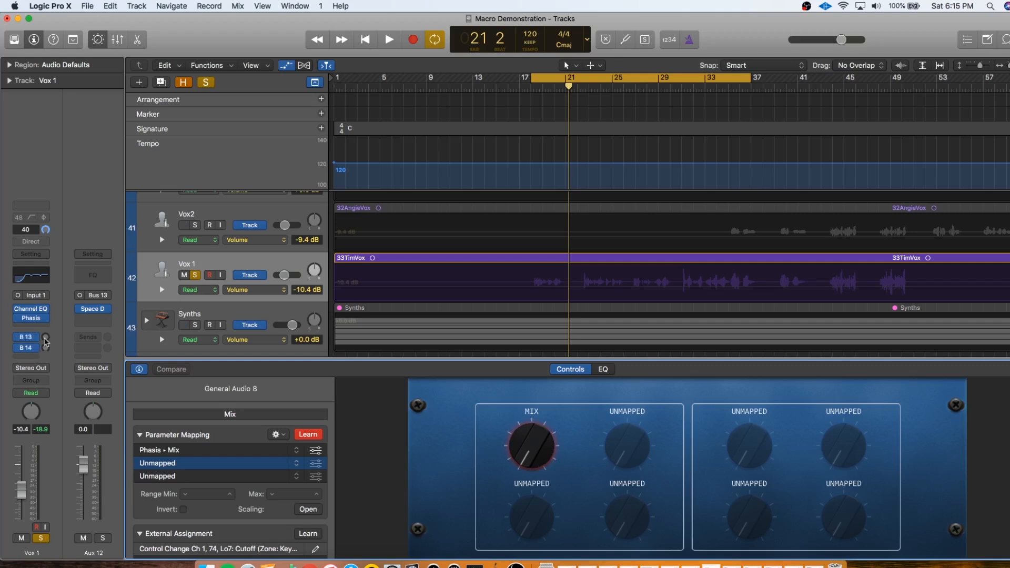
pyautogui.click(45, 337)
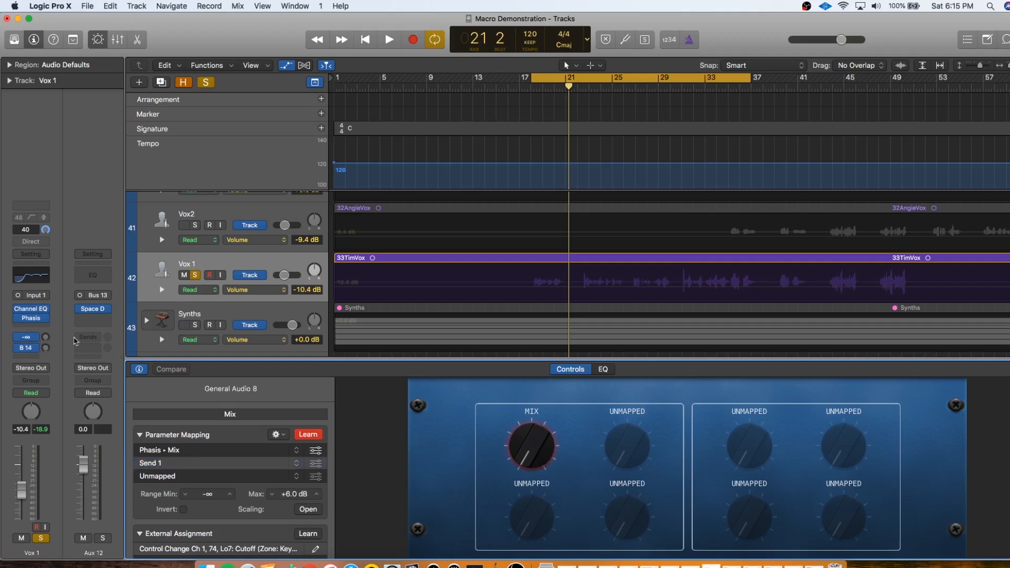
pyautogui.click(170, 477)
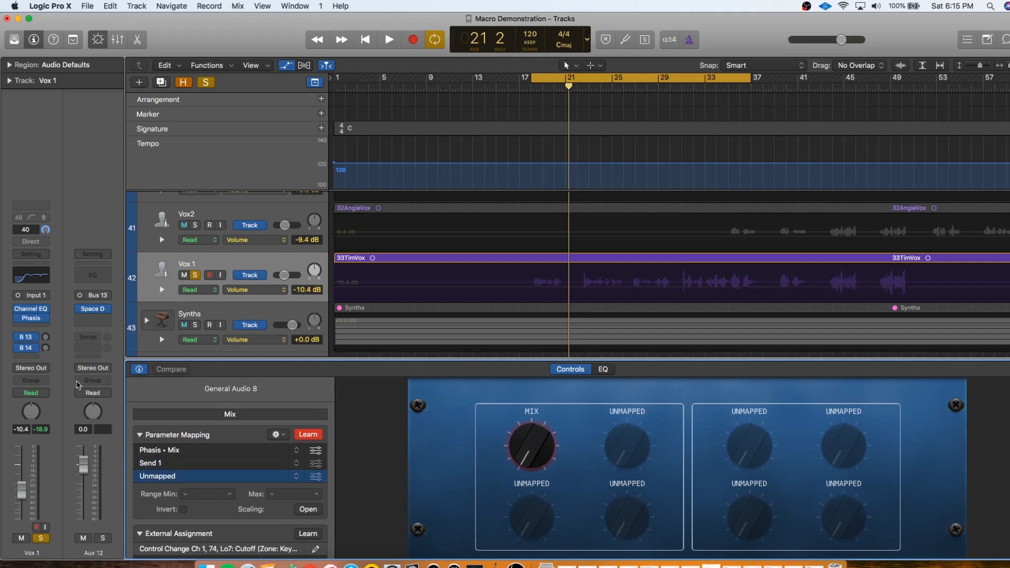
pyautogui.click(46, 348)
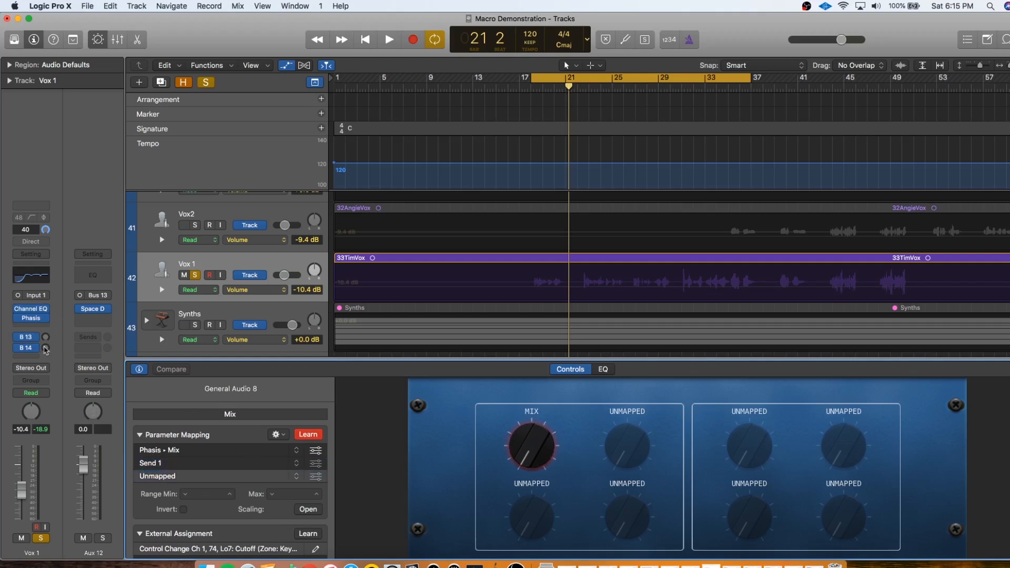
pyautogui.click(308, 436)
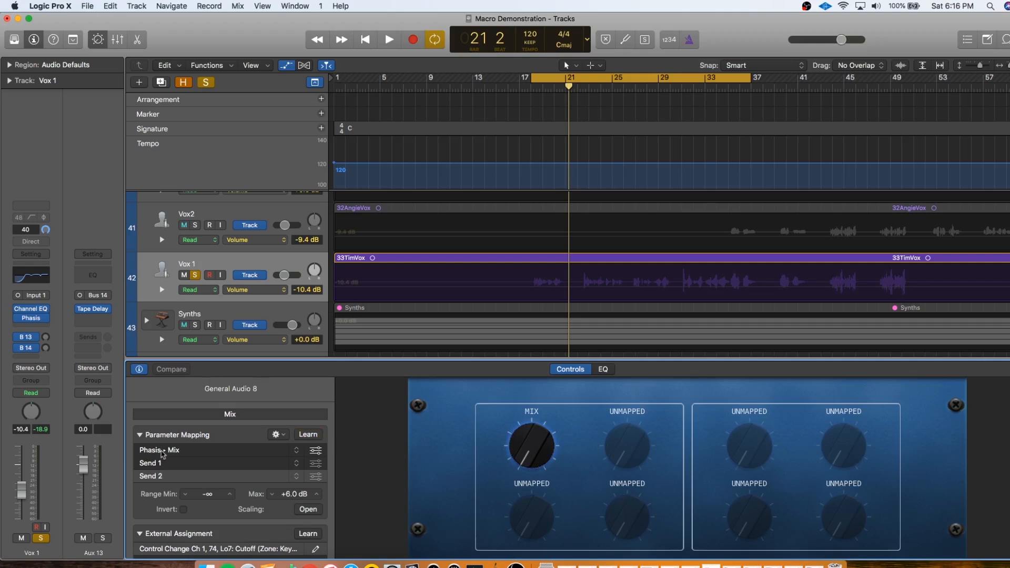
# Set Vox 1's automation mode to Touch and record rises and falls of the Mix macro knob during playback from bar 21.
pyautogui.click(43, 393)
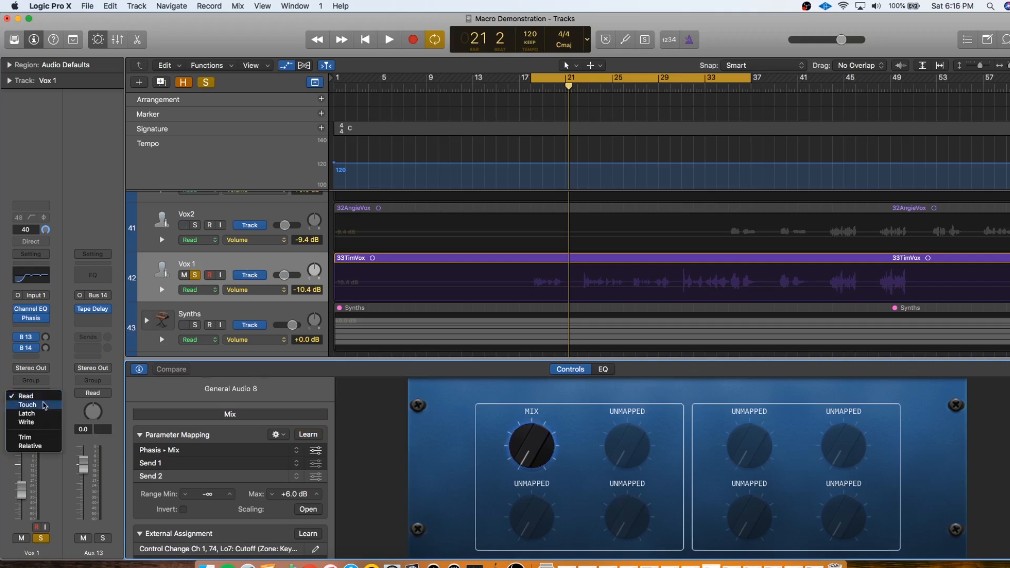
pyautogui.click(44, 405)
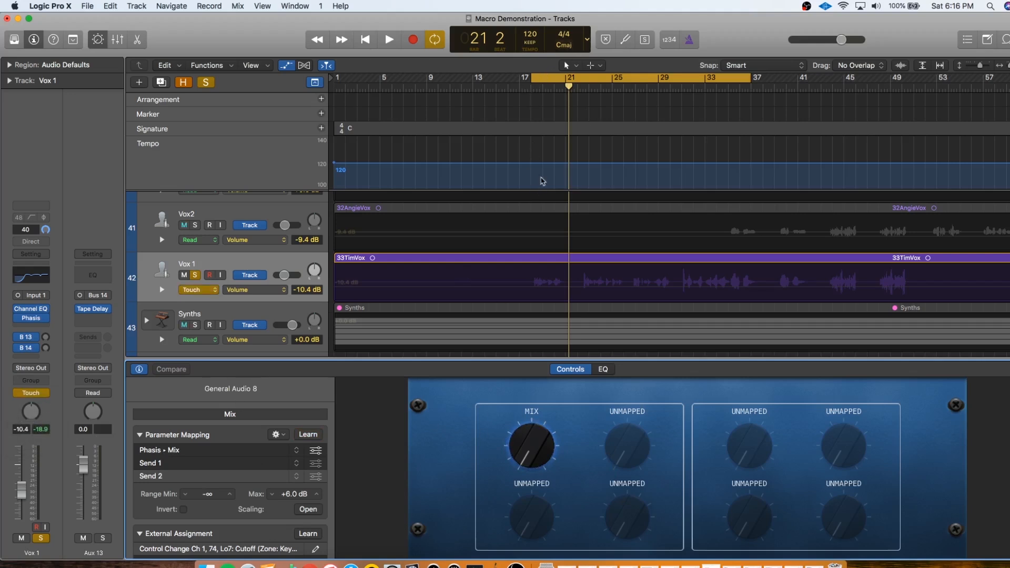
pyautogui.press('space')
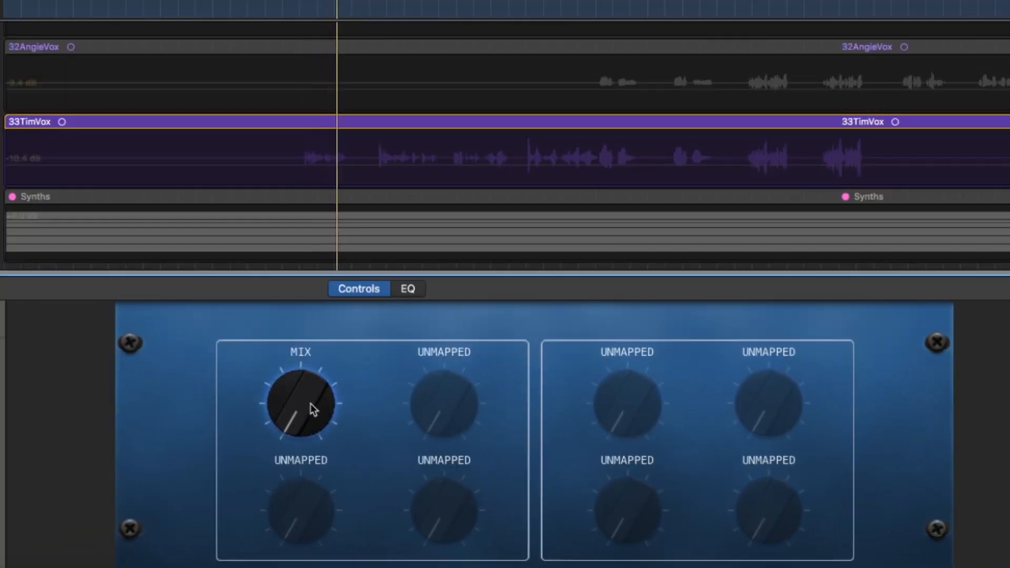
pyautogui.moveTo(304, 417)
pyautogui.mouseDown()
pyautogui.moveTo(281, 298)
pyautogui.moveTo(268, 450)
pyautogui.moveTo(249, 387)
pyautogui.moveTo(250, 336)
pyautogui.moveTo(239, 473)
pyautogui.moveTo(268, 548)
pyautogui.moveTo(312, 559)
pyautogui.mouseUp()
pyautogui.press('space')
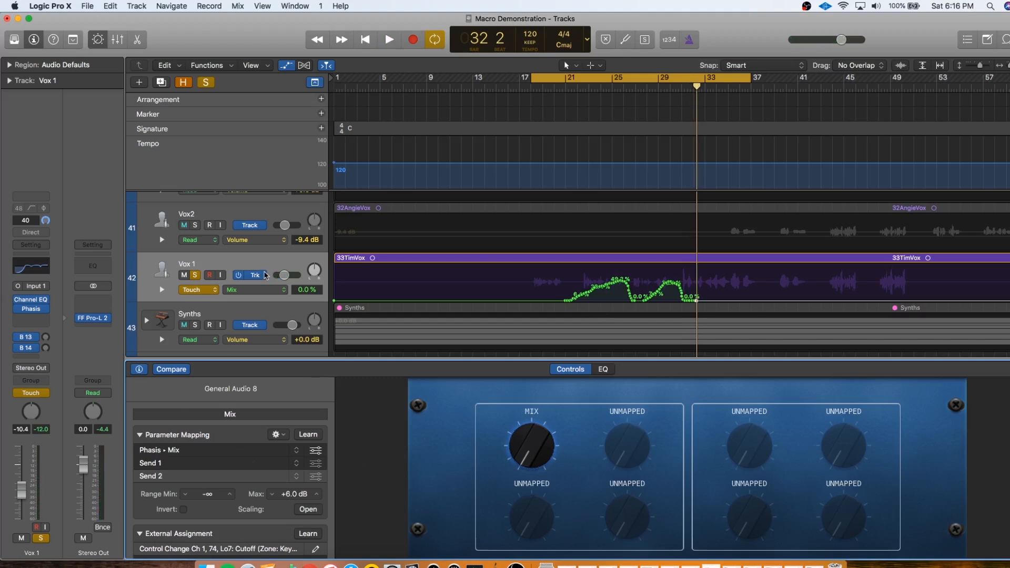
pyautogui.moveTo(33, 315)
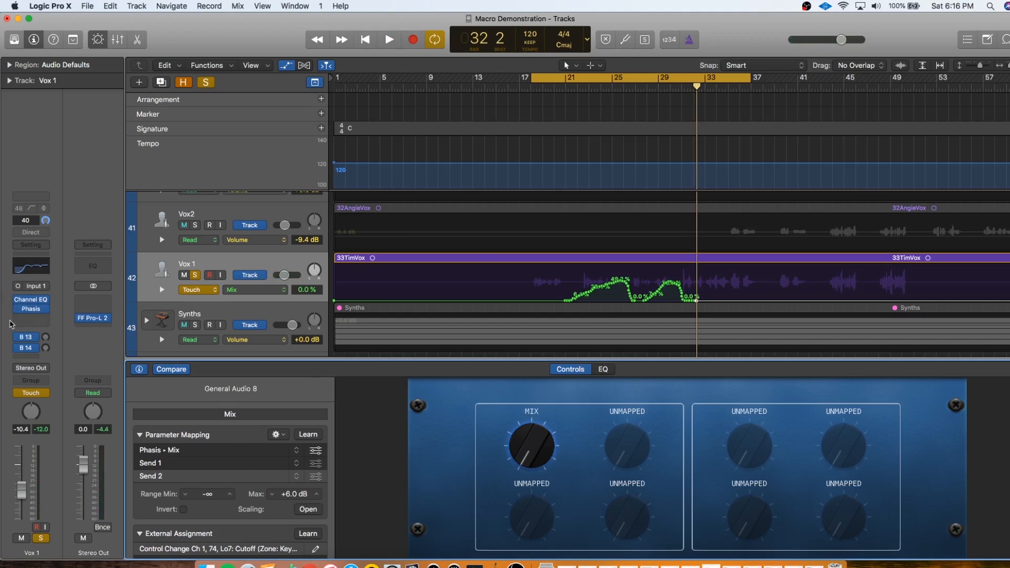